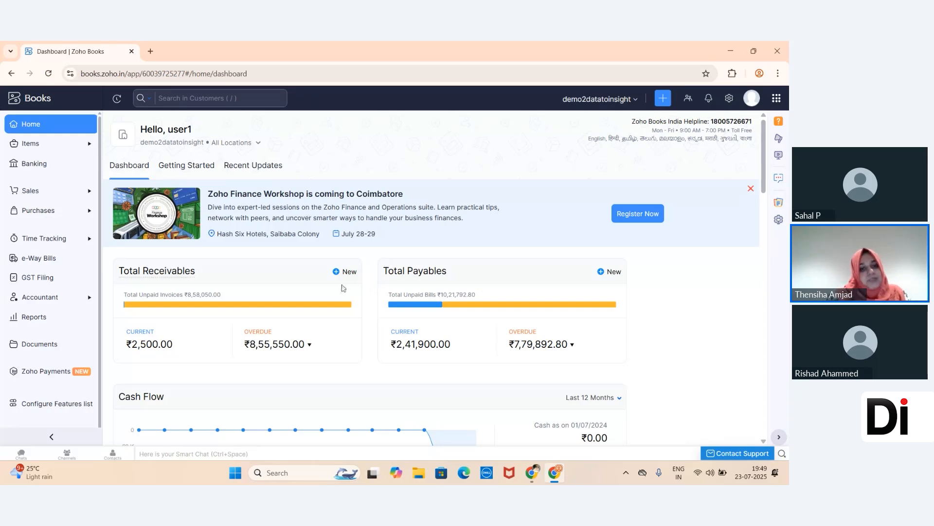
Review the dashboard's receivables, payables, cash flow, income and expense, and top expenses summaries
scroll(343, 288, "down", 1)
scroll(344, 289, "down", 1)
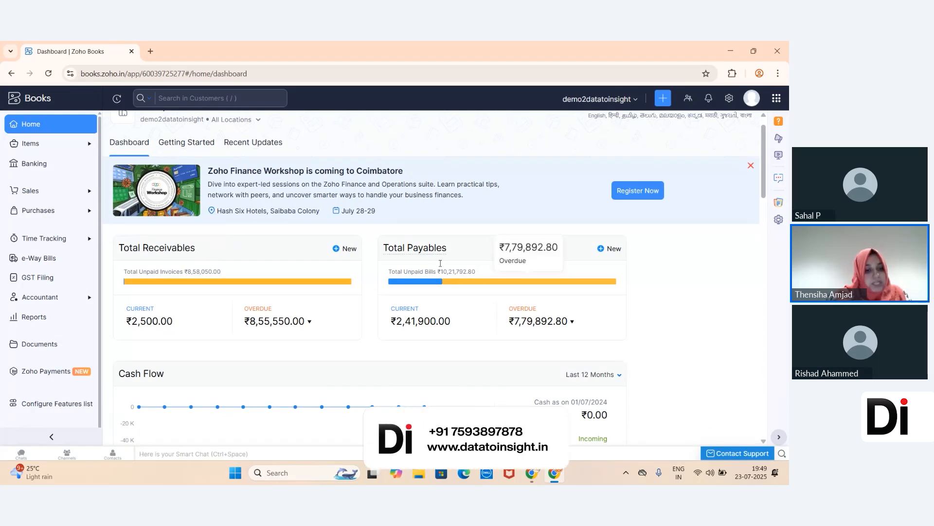
scroll(440, 266, "down", 3)
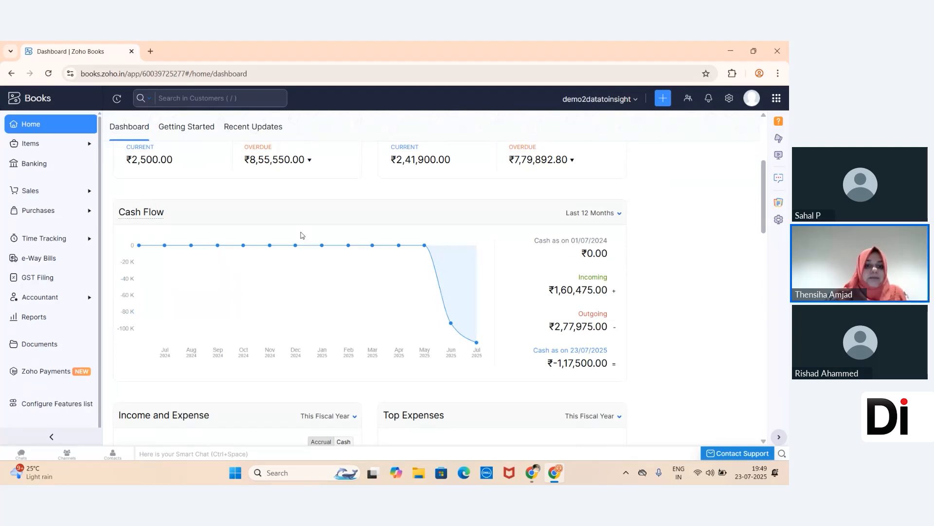
scroll(302, 236, "down", 1)
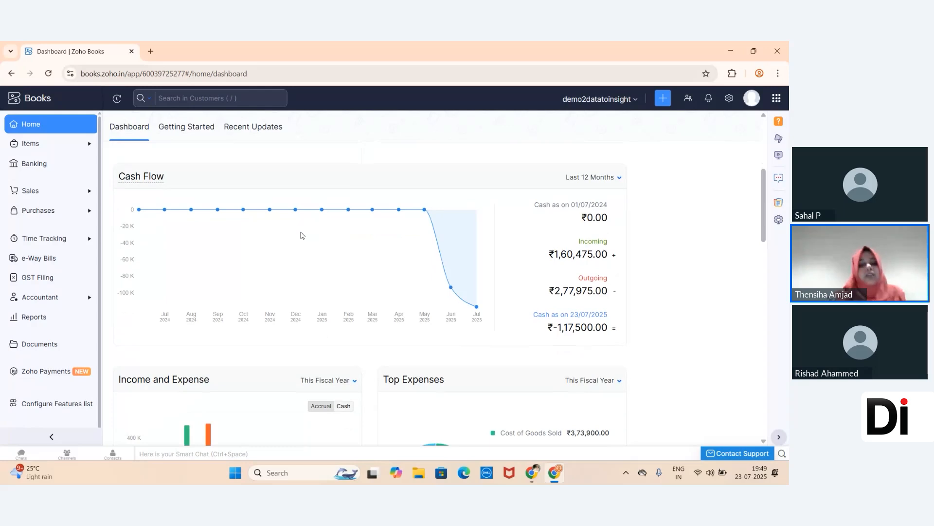
scroll(302, 236, "down", 1)
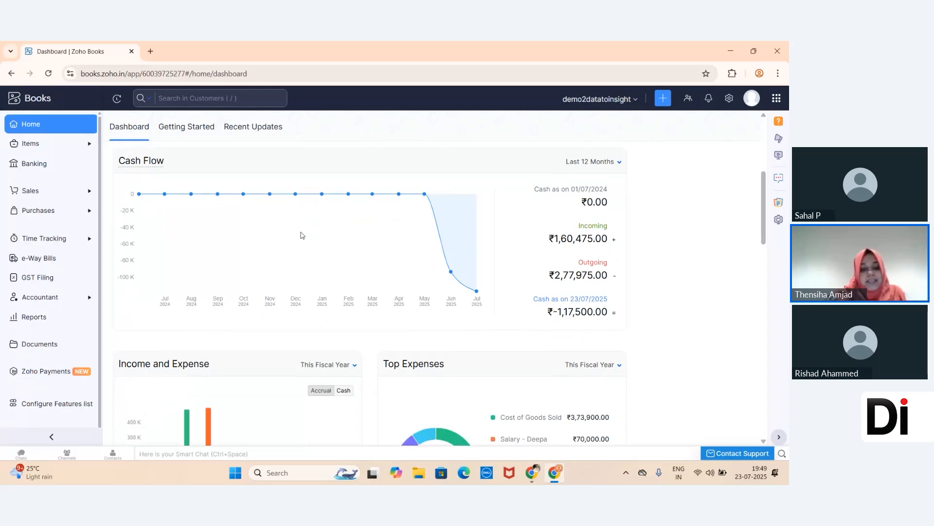
scroll(272, 300, "down", 3)
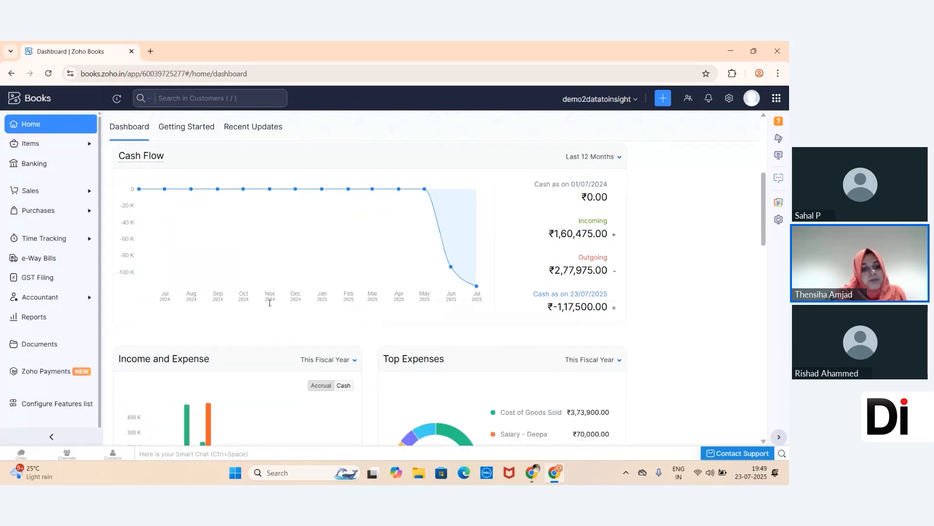
scroll(270, 304, "down", 1)
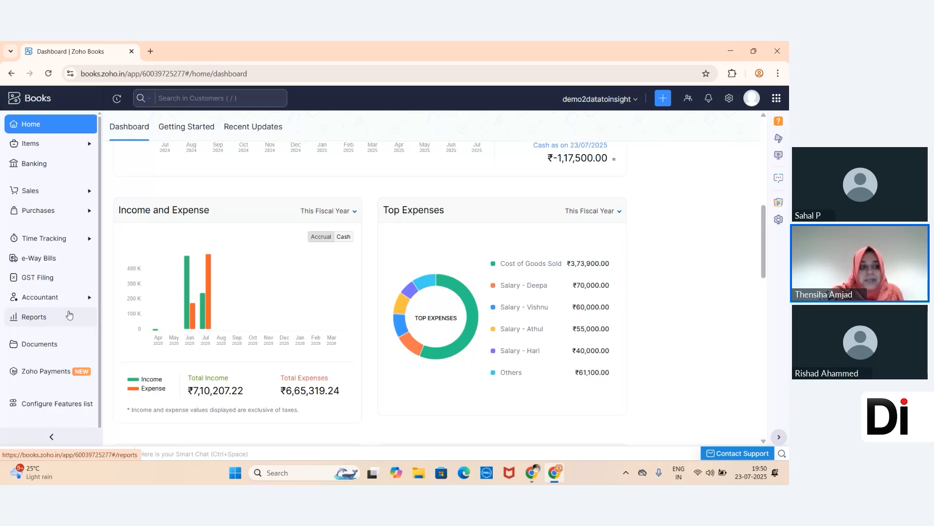
Start a new item of type Service and name it "Digital Marketing"
left_click(69, 147)
left_click(66, 168)
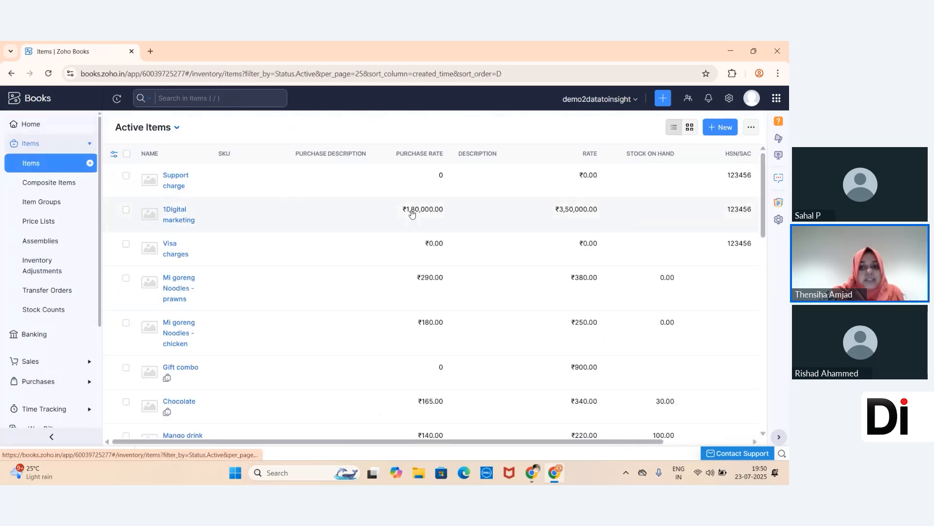
left_click(722, 131)
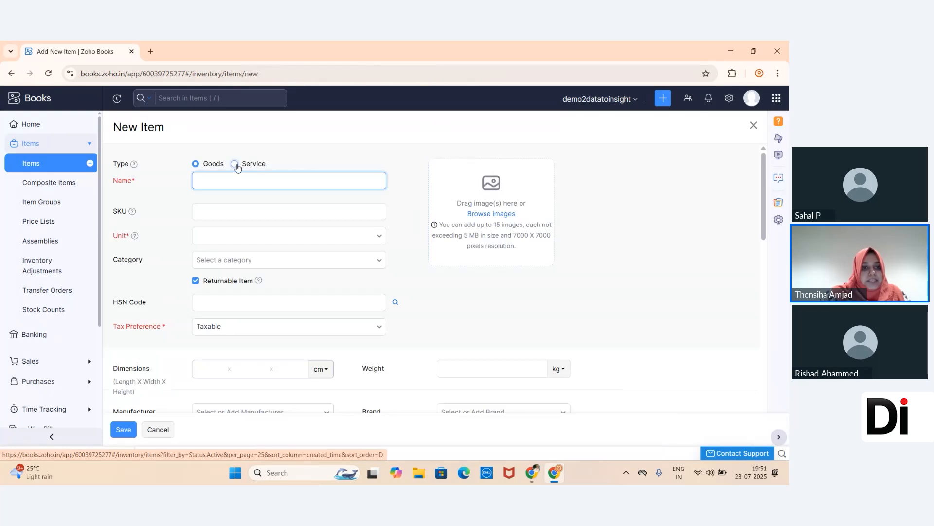
left_click(235, 165)
left_click(257, 182)
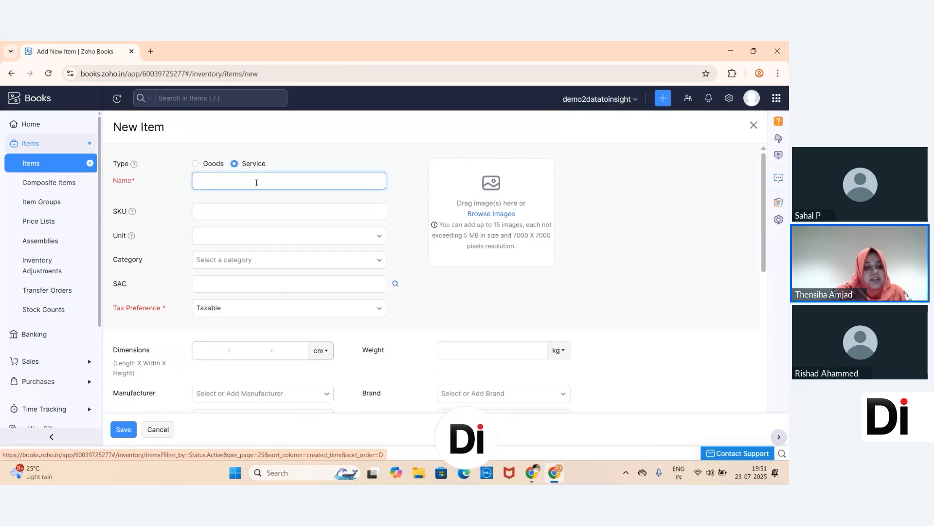
type("s")
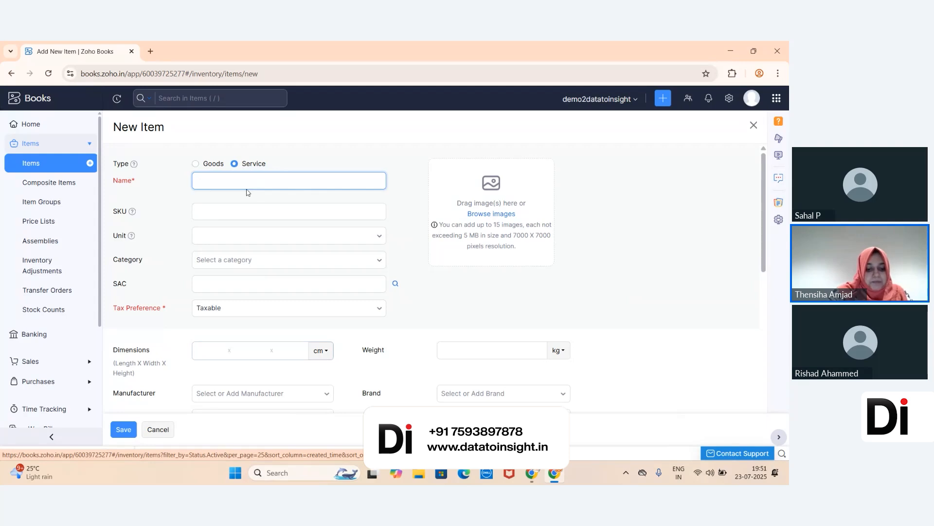
type("Digital Marketing")
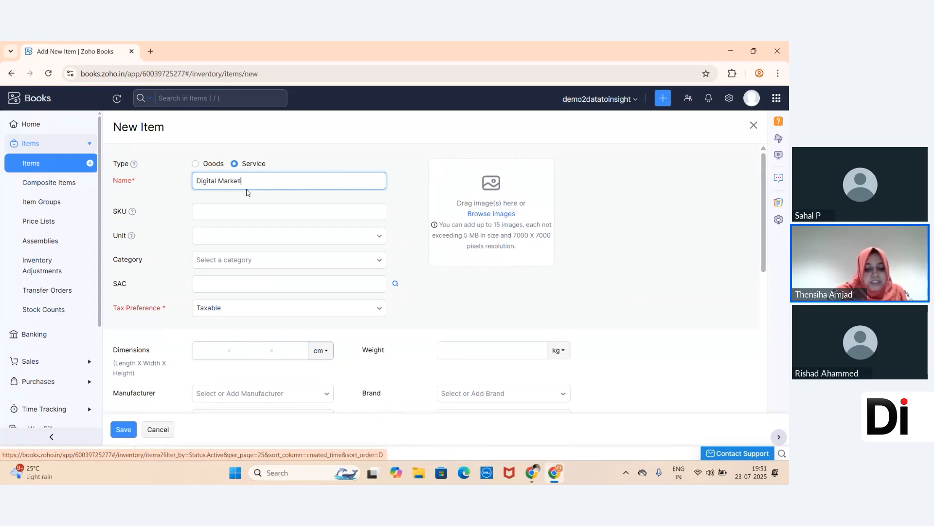
Set the new service item's SAC code to 123456
key("Tab")
key("Tab")
scroll(247, 192, "down", 2)
left_click(225, 209)
type("123456")
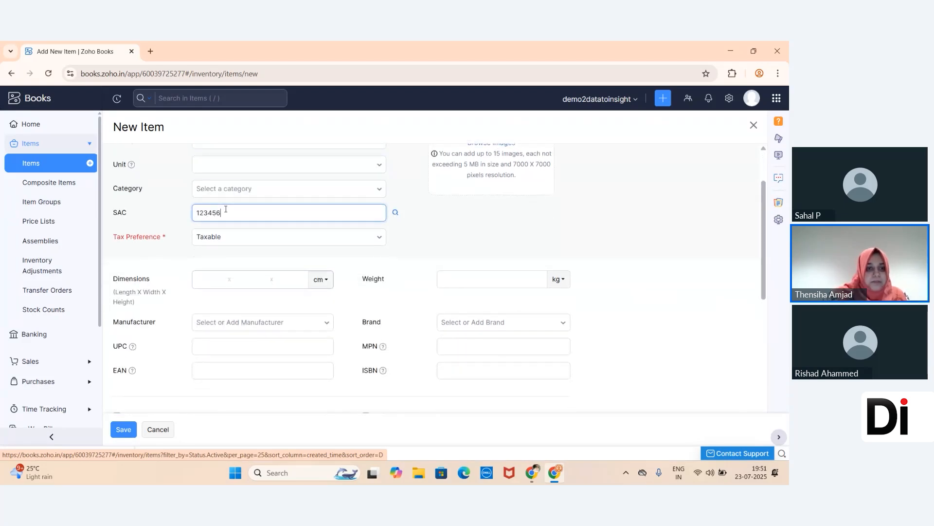
Exclude purchase information, set the selling price to 0 INR, and save the service item as "Digital Marketing2"
scroll(225, 210, "down", 2)
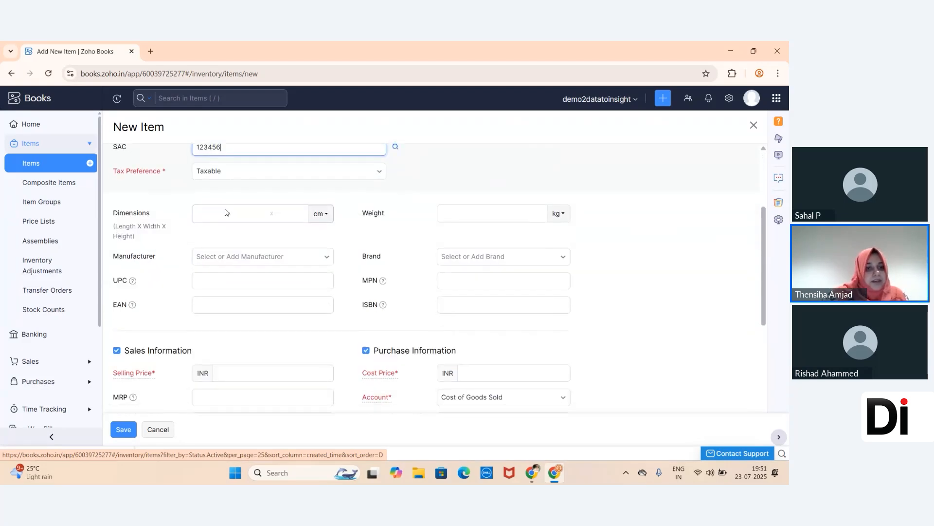
scroll(226, 211, "down", 1)
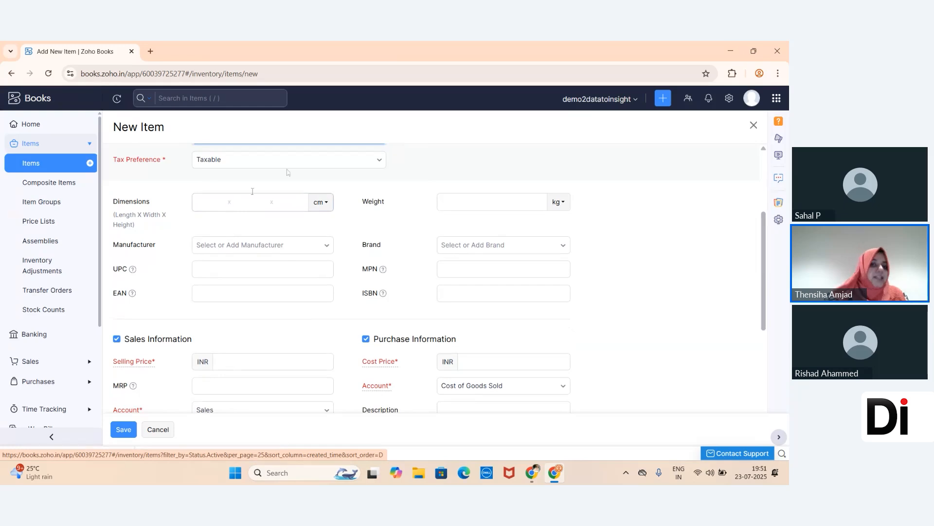
scroll(250, 328, "down", 1)
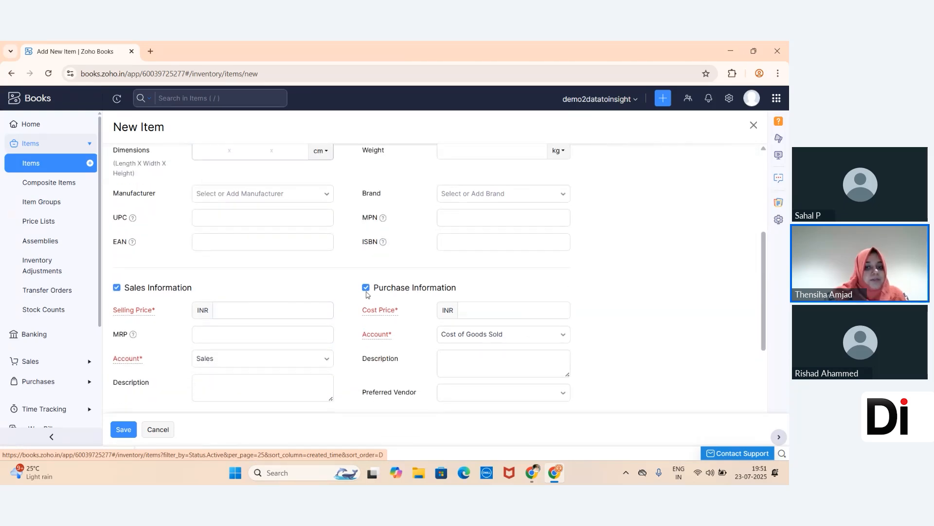
left_click(365, 287)
left_click(259, 315)
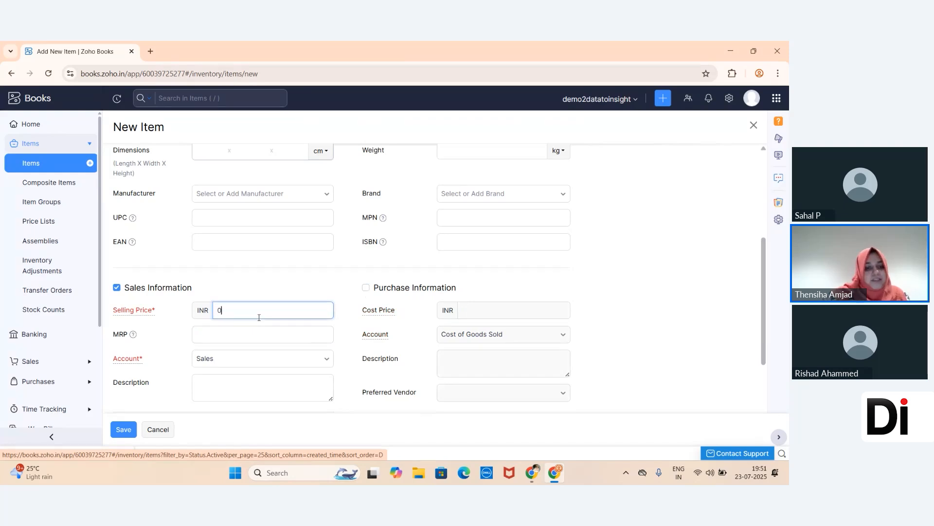
scroll(239, 350, "down", 2)
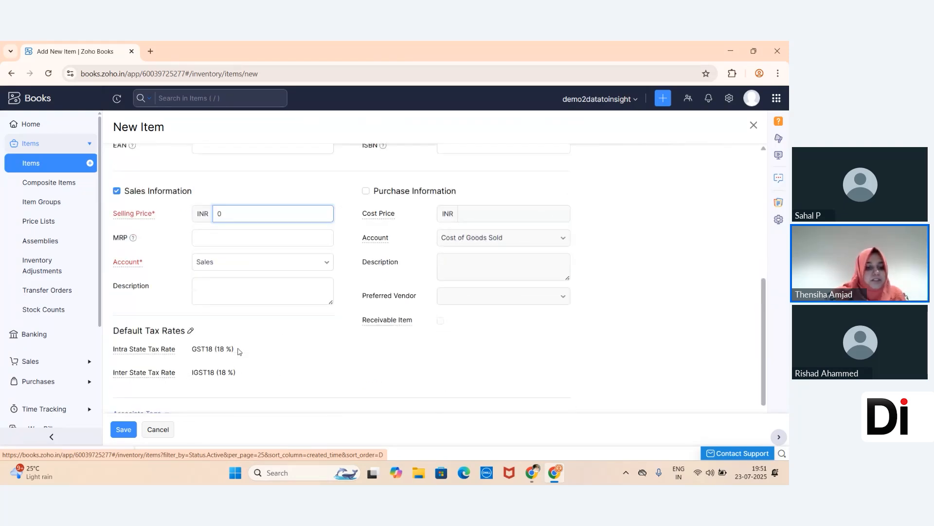
left_click(122, 429)
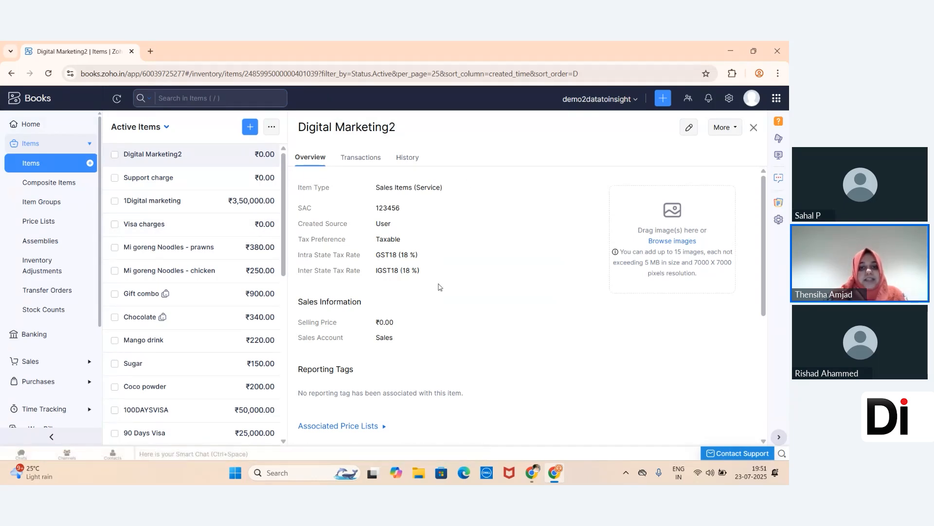
Examine the Digital Marketing2 item's overview and its transactions filtered by Invoices, and return to the items list
scroll(438, 287, "down", 2)
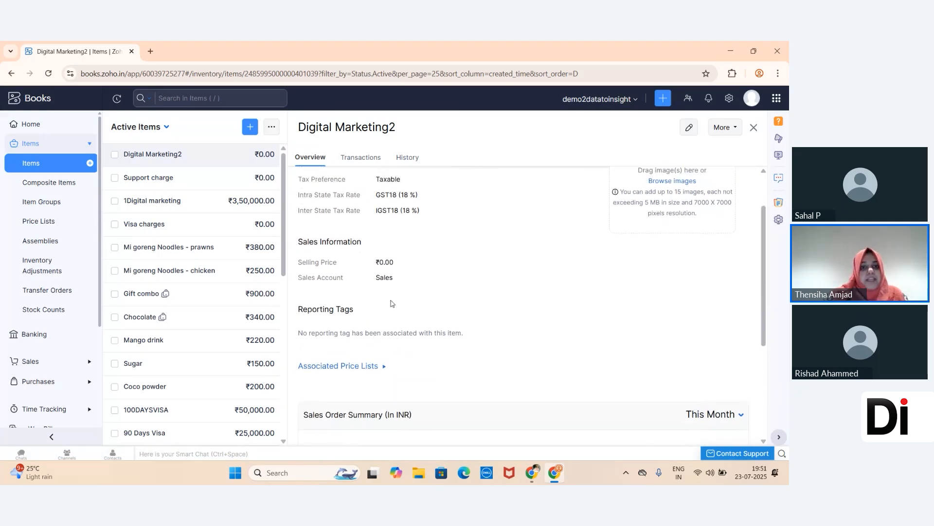
left_click(361, 157)
left_click(365, 189)
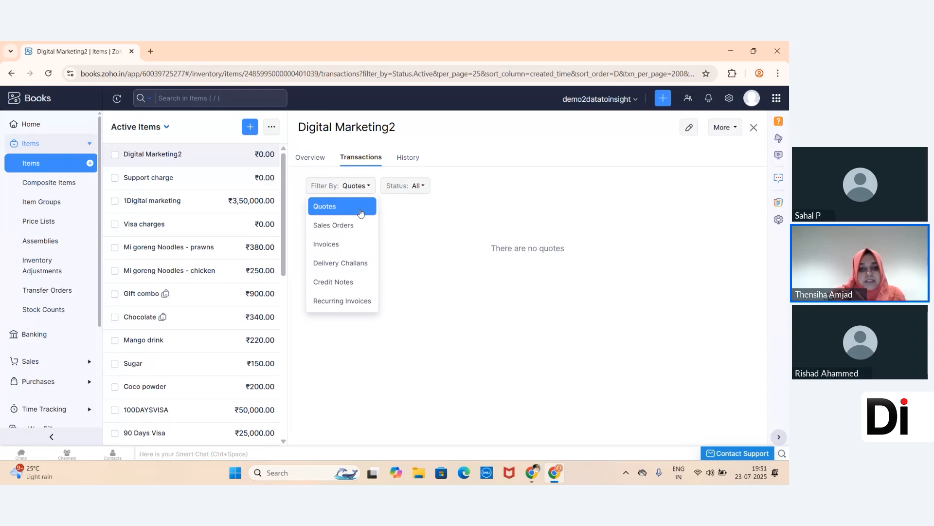
left_click(364, 245)
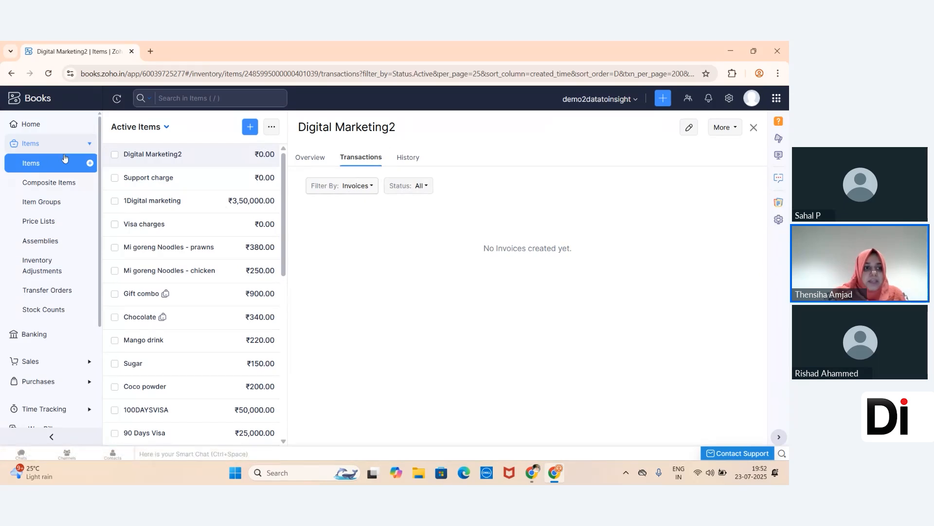
left_click(47, 165)
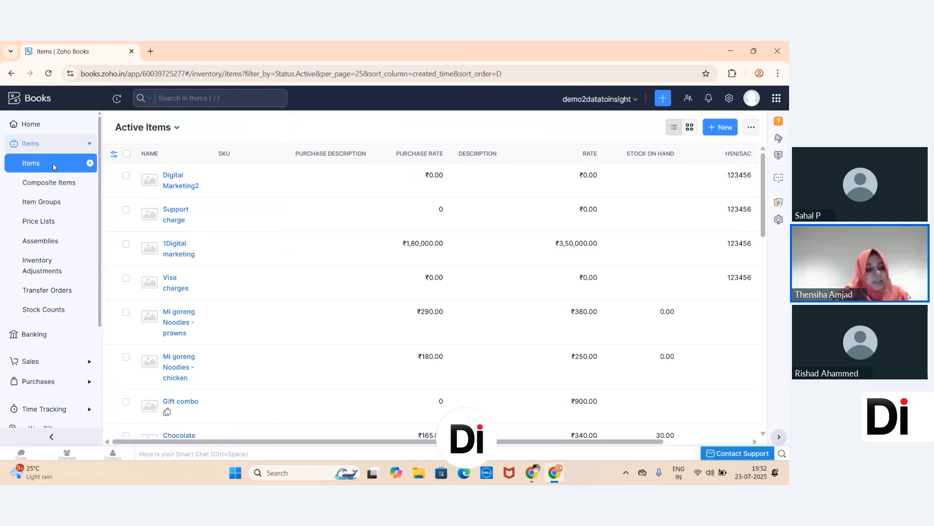
Open the list of all customers in the sales section and look through it
scroll(68, 312, "down", 1)
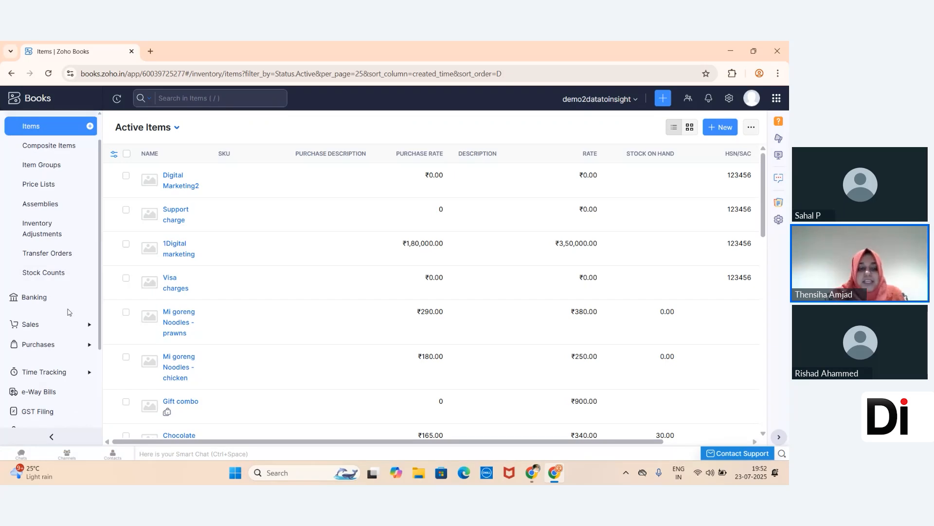
left_click(63, 326)
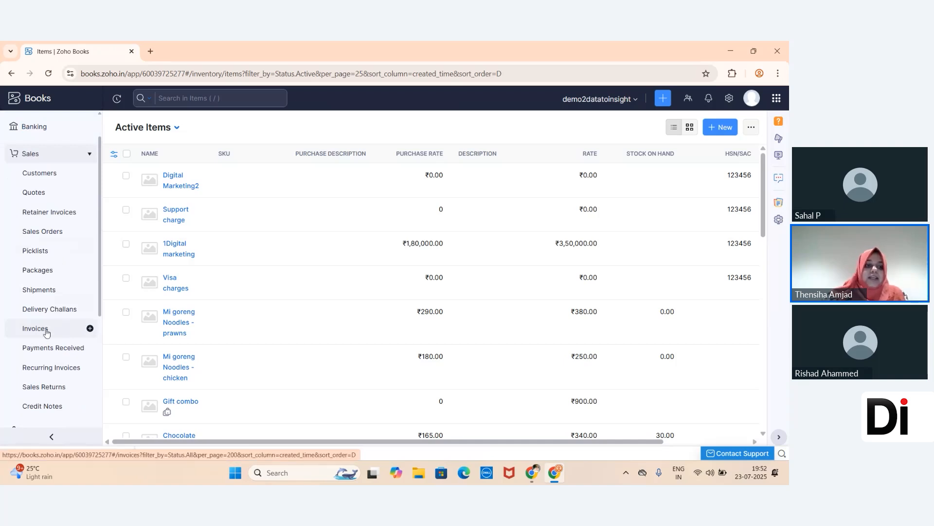
left_click(63, 174)
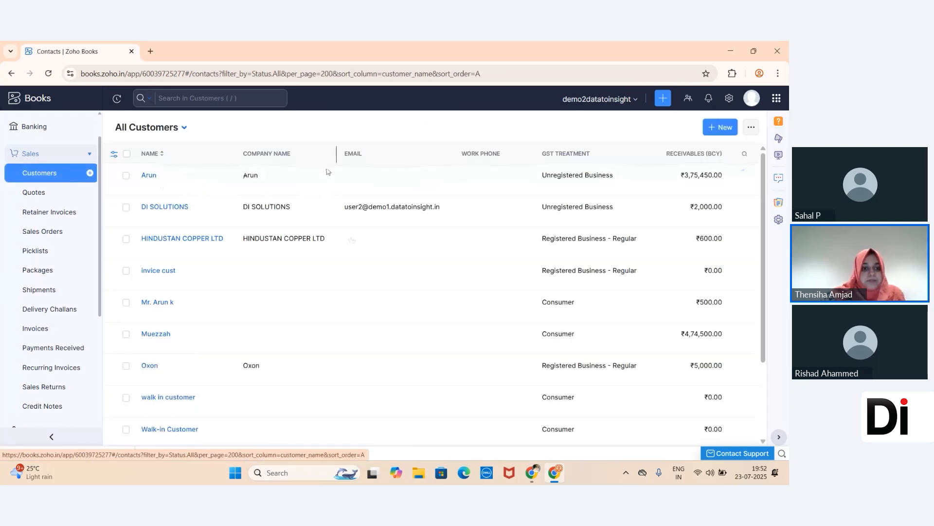
scroll(314, 360, "down", 1)
scroll(314, 360, "down", 3)
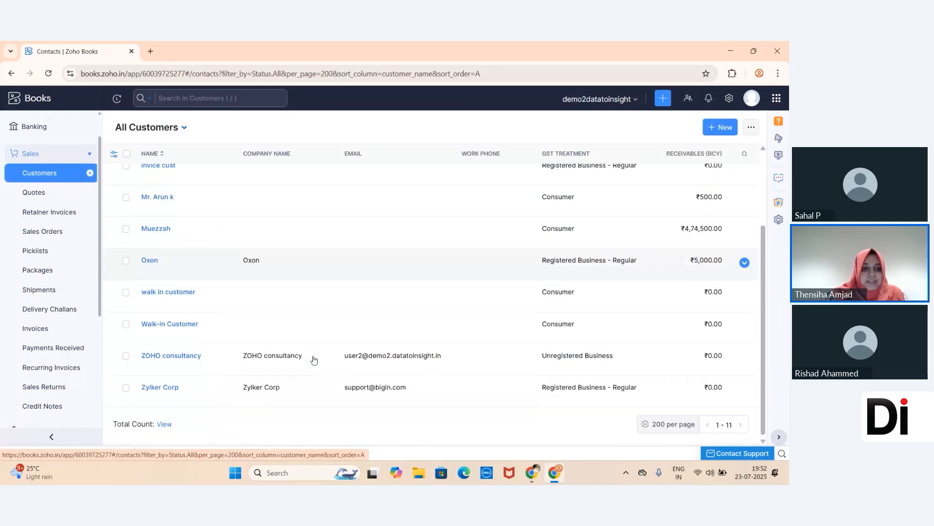
scroll(314, 360, "up", 3)
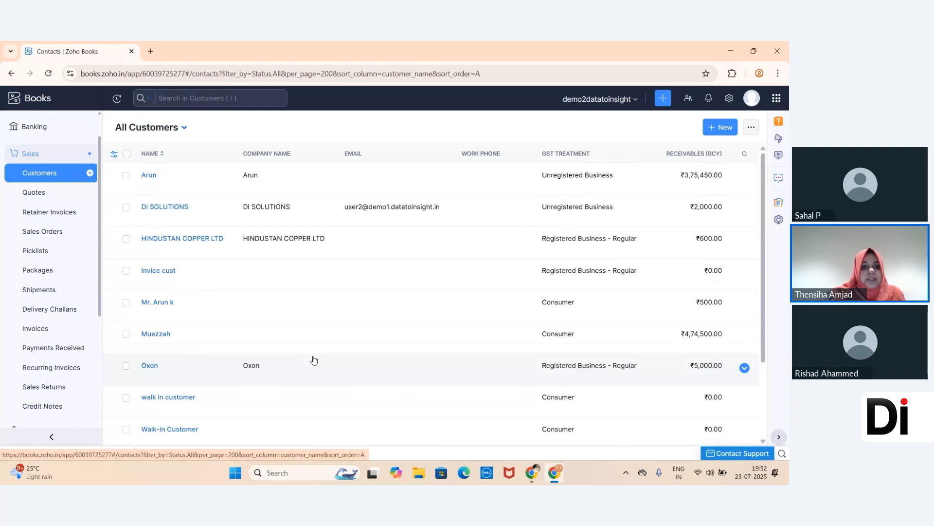
Open the first customer's record and examine its overview, transactions and account statement
left_click(323, 198)
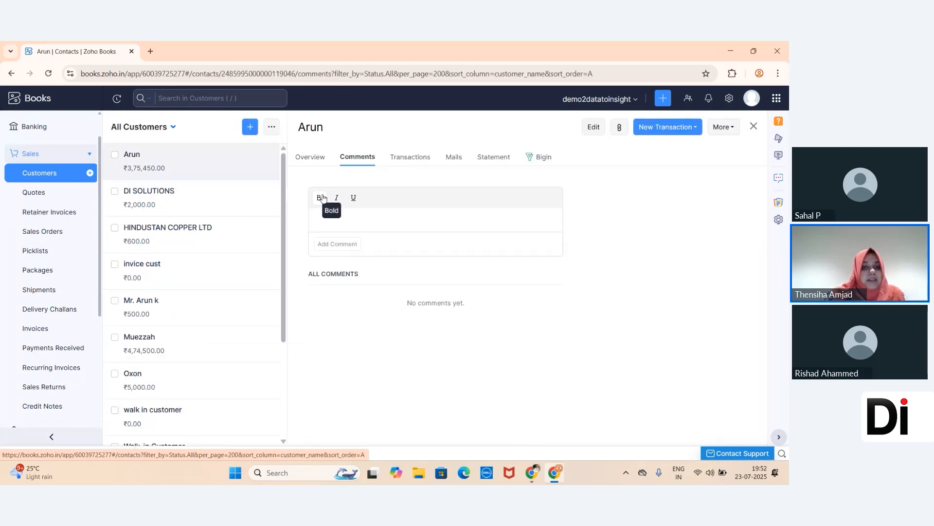
left_click(322, 155)
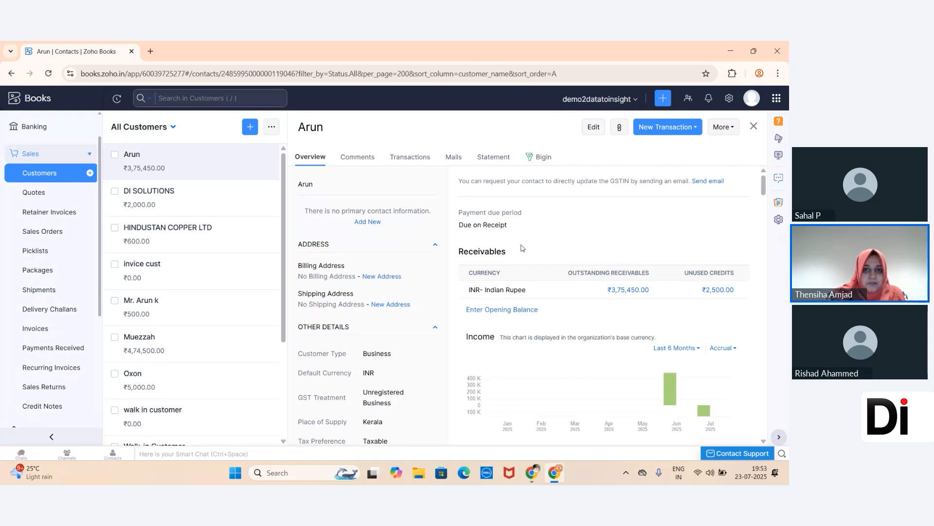
left_click(413, 167)
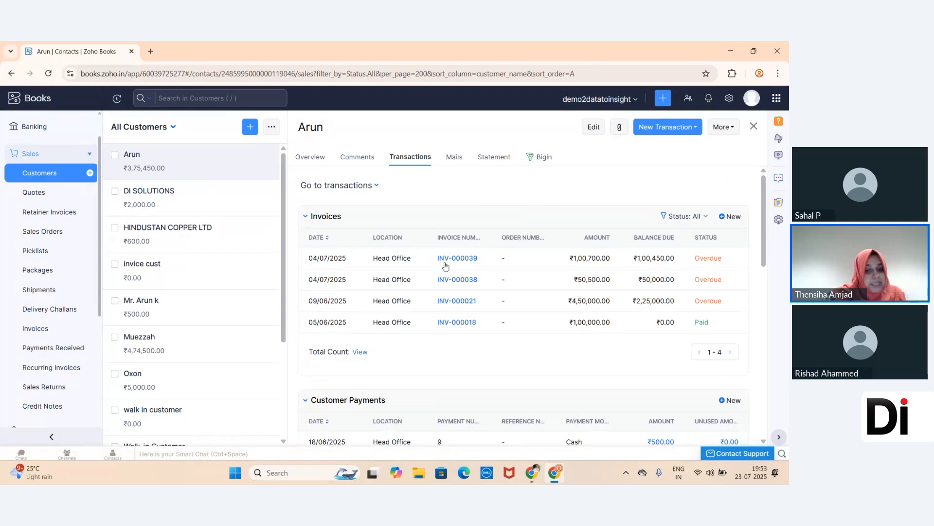
scroll(463, 325, "down", 2)
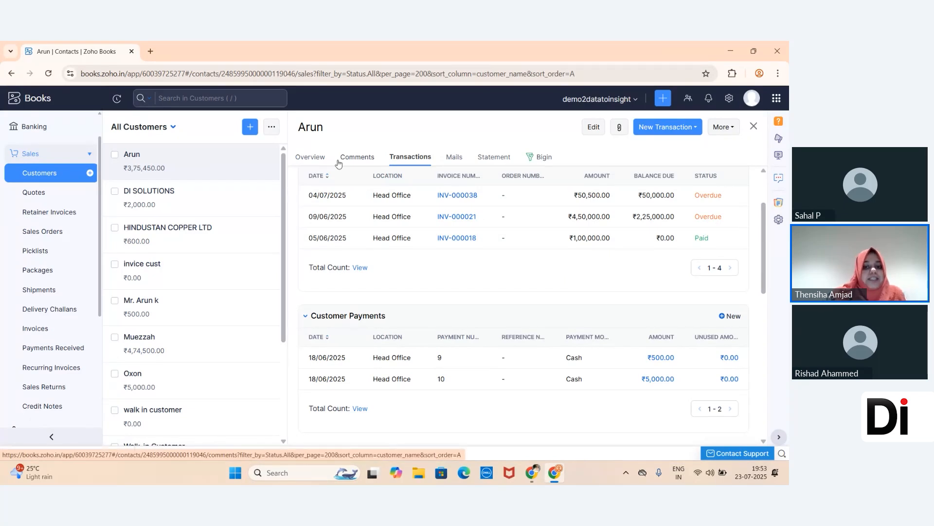
scroll(461, 355, "down", 6)
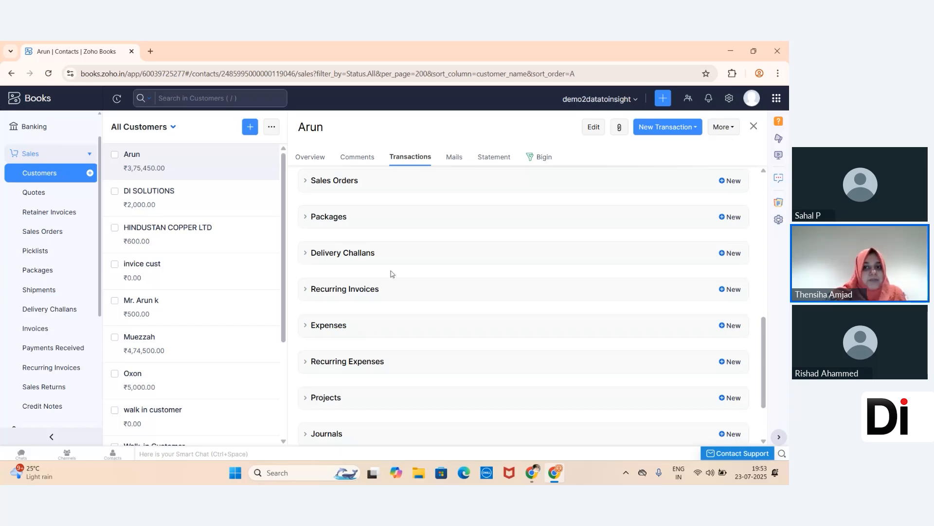
left_click(497, 161)
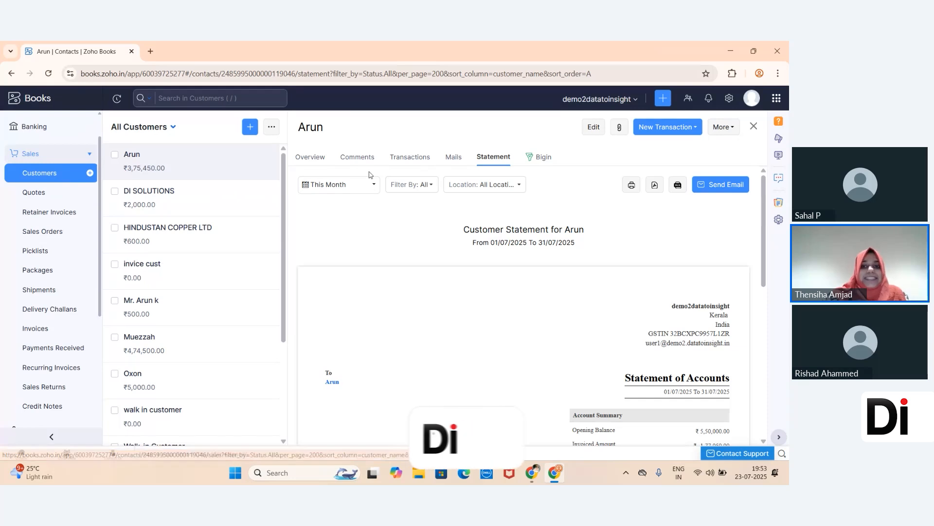
Start a new quote in the sales section and choose DI SOLUTIONS as its customer
left_click(49, 199)
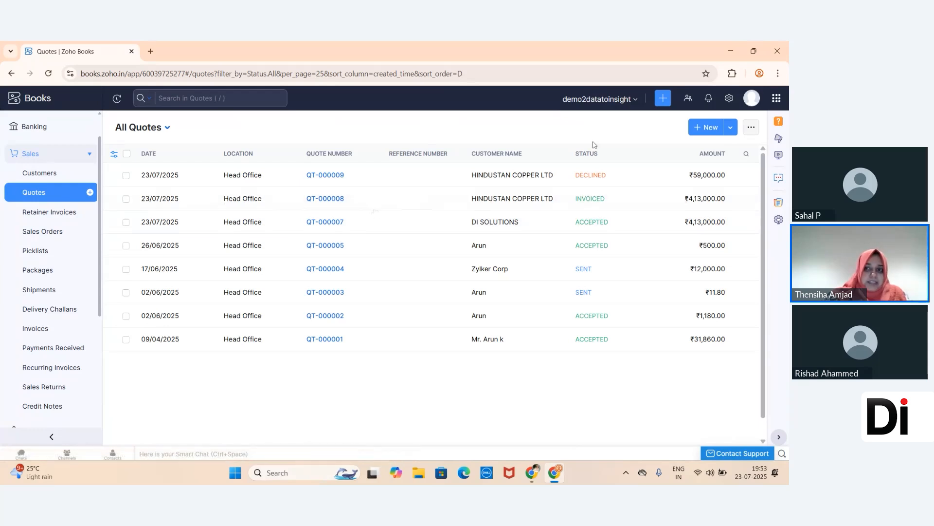
left_click(707, 128)
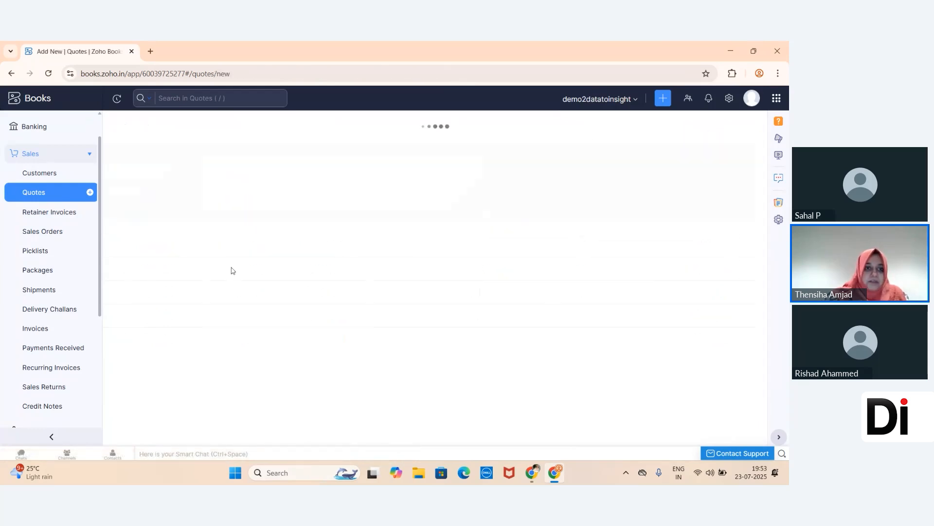
left_click(276, 176)
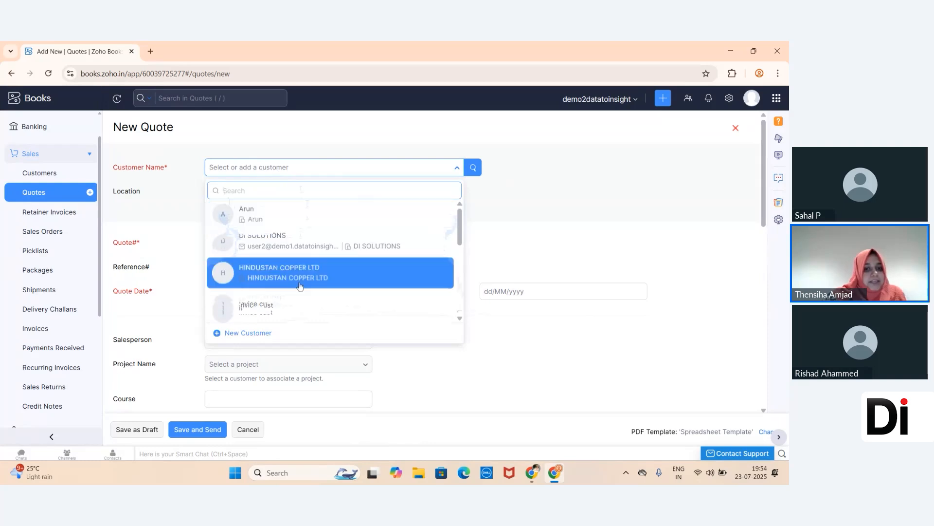
scroll(297, 302, "down", 5)
scroll(302, 292, "up", 5)
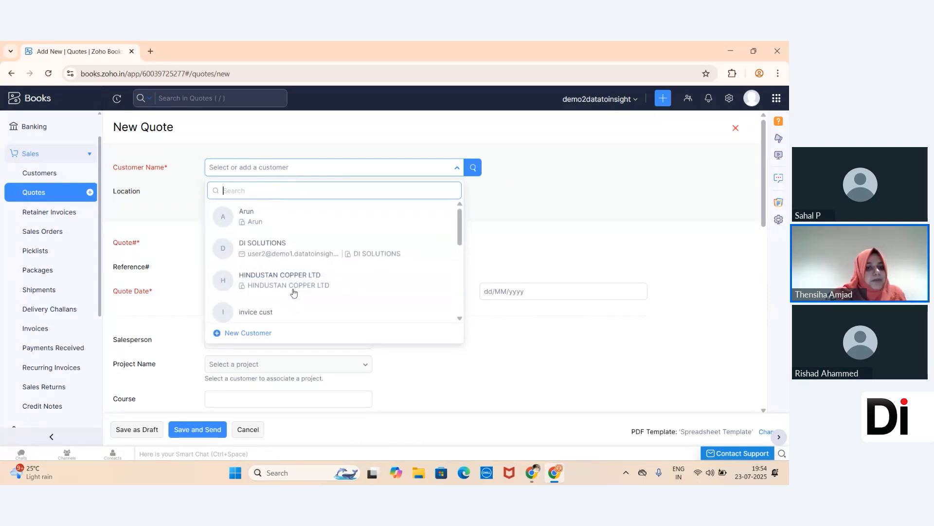
left_click(305, 251)
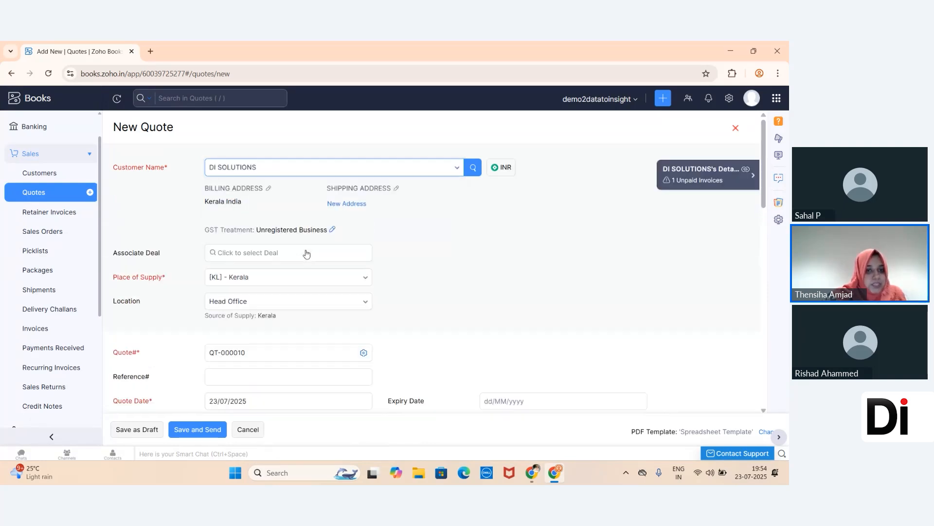
Add the Digital Marketing item to the quote's item table and set its rate to 125800
scroll(306, 254, "down", 1)
scroll(306, 254, "down", 1)
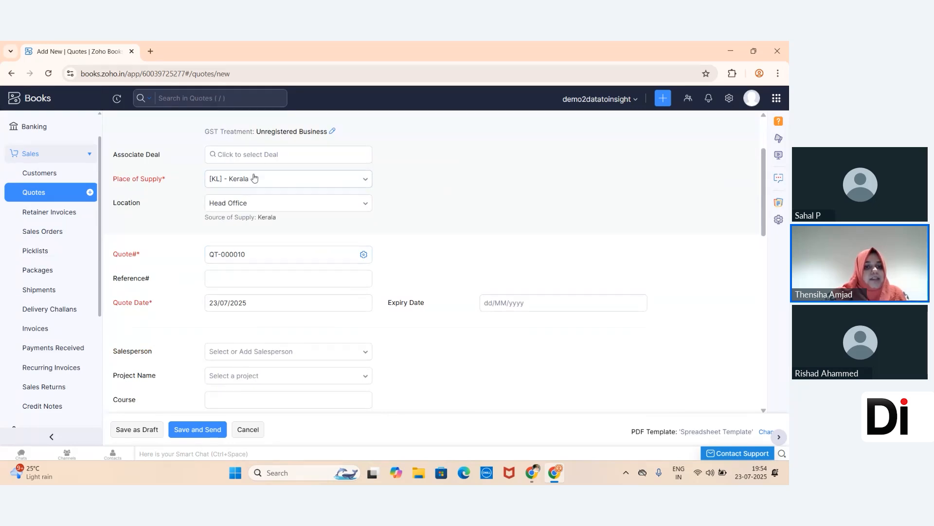
scroll(294, 234, "down", 2)
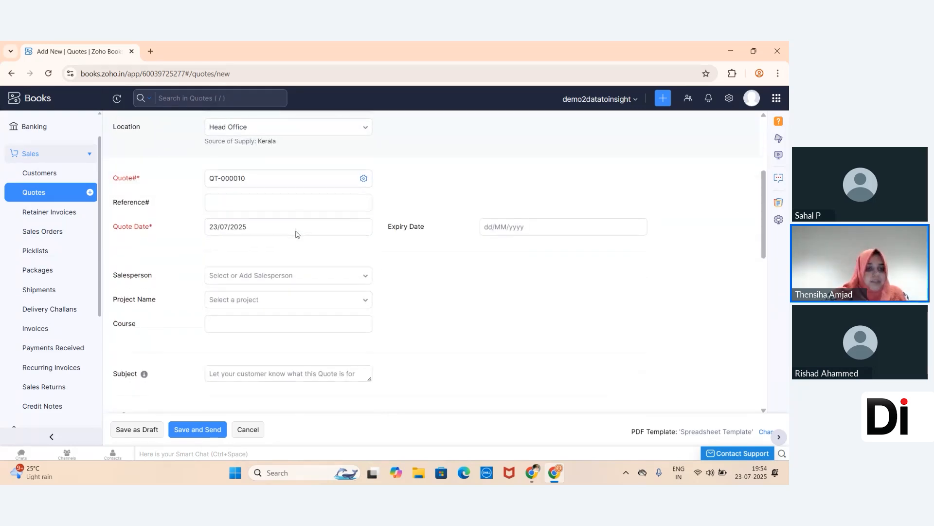
scroll(296, 230, "down", 3)
left_click(245, 258)
type("du")
type("igi")
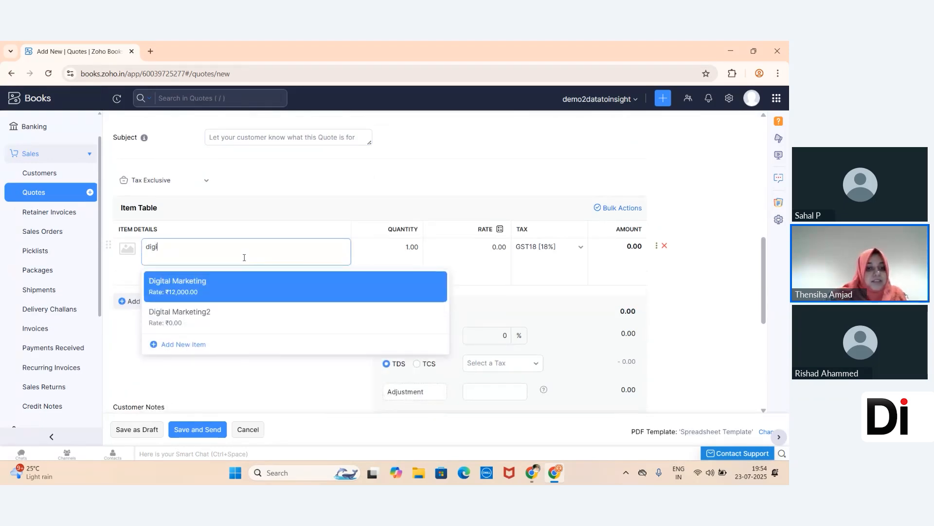
left_click(214, 292)
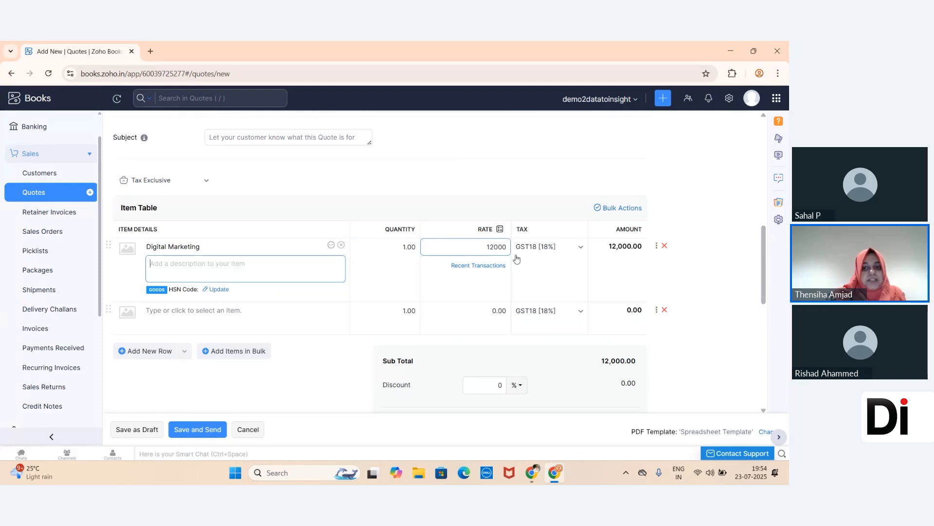
left_click(471, 250)
type("125800")
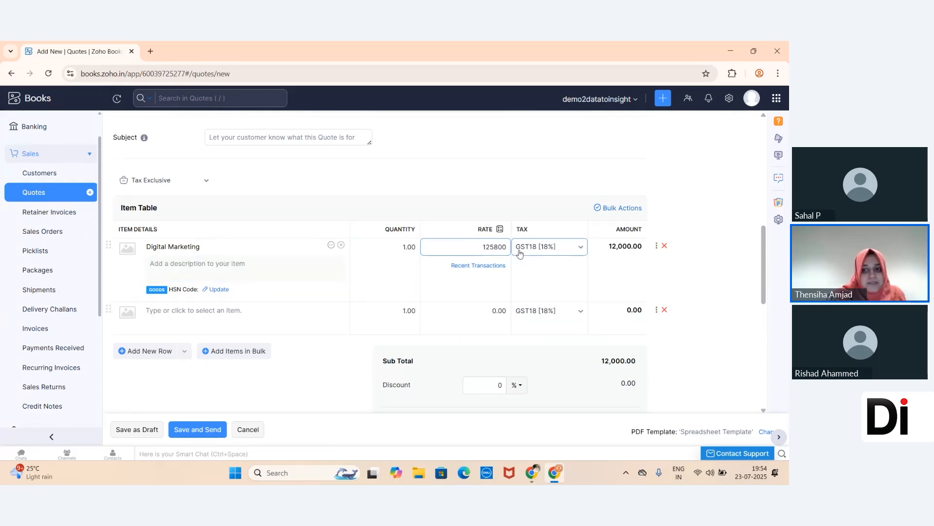
left_click(573, 291)
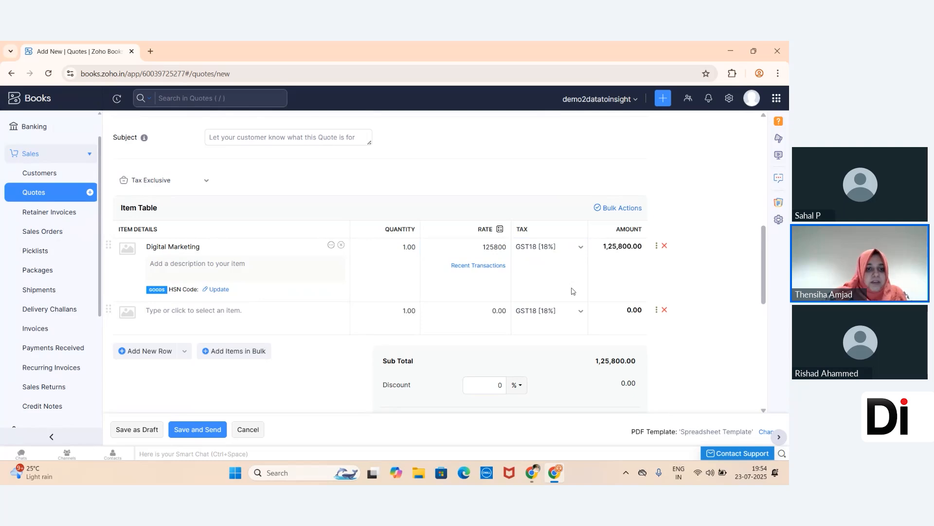
Try to save the quote as a draft with 1234565 as the Digital Marketing item's HSN code
left_click(222, 291)
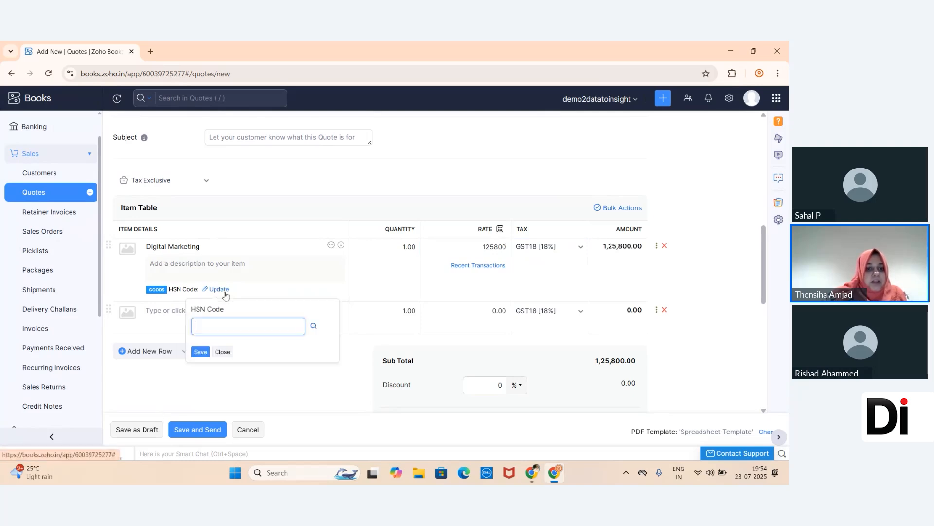
type("12345")
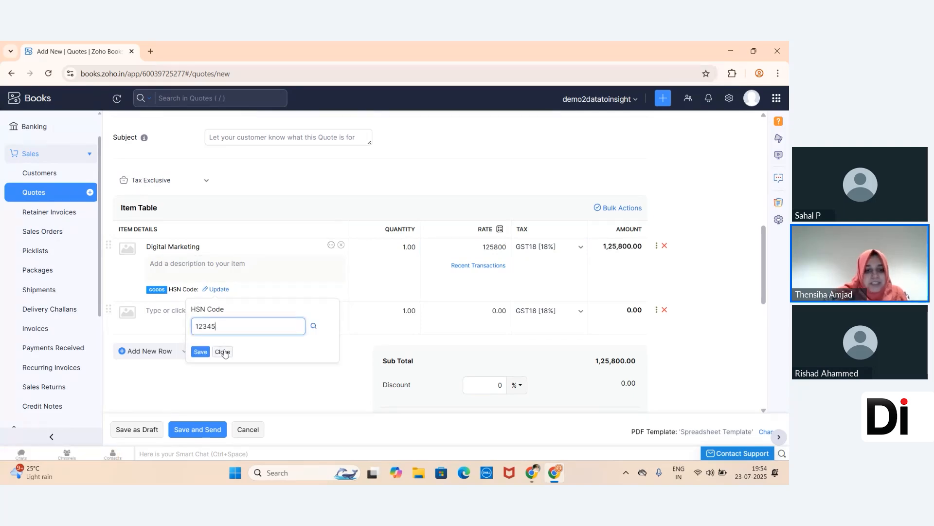
type("65")
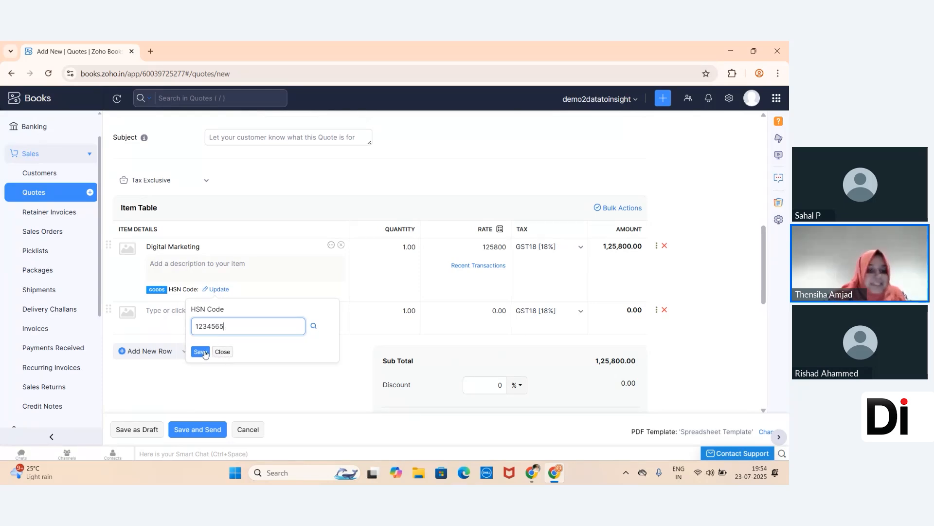
left_click(205, 352)
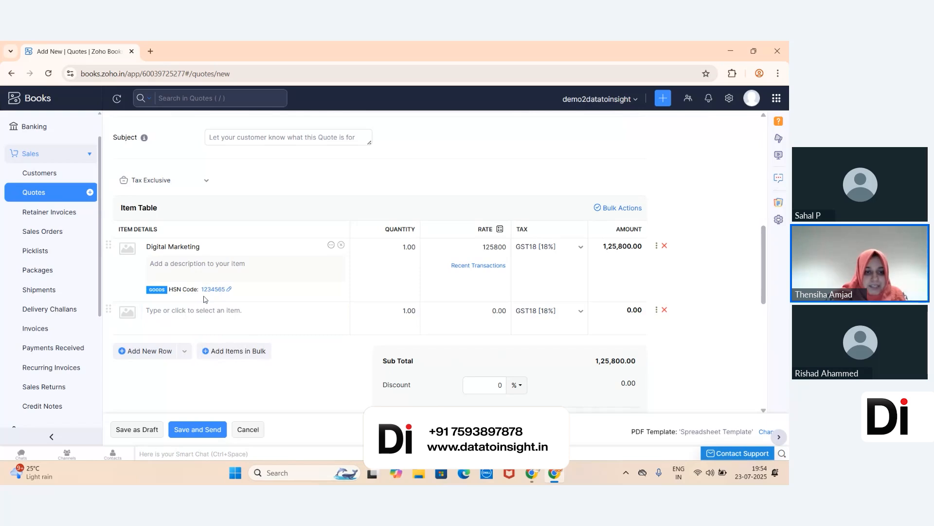
left_click(141, 432)
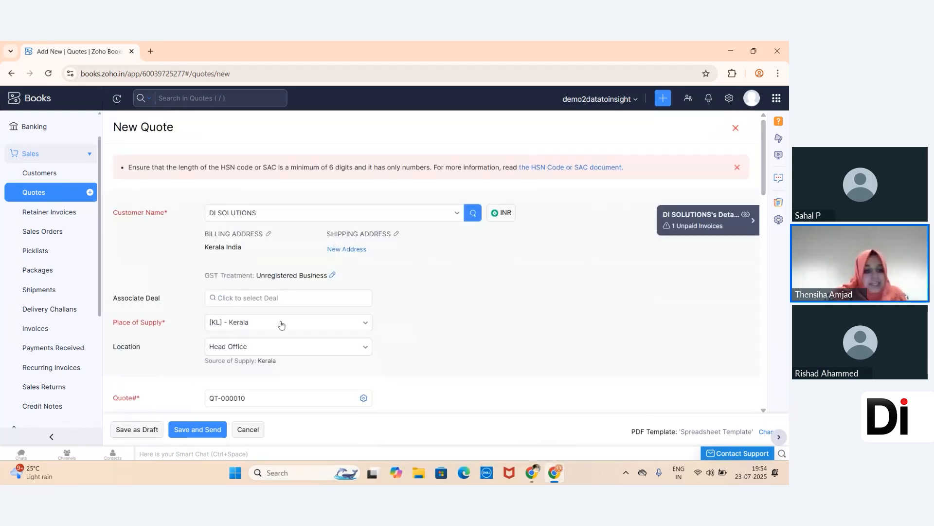
Change the Digital Marketing item's HSN code to 123456 and save the quote as a draft
scroll(334, 301, "down", 4)
scroll(334, 300, "down", 4)
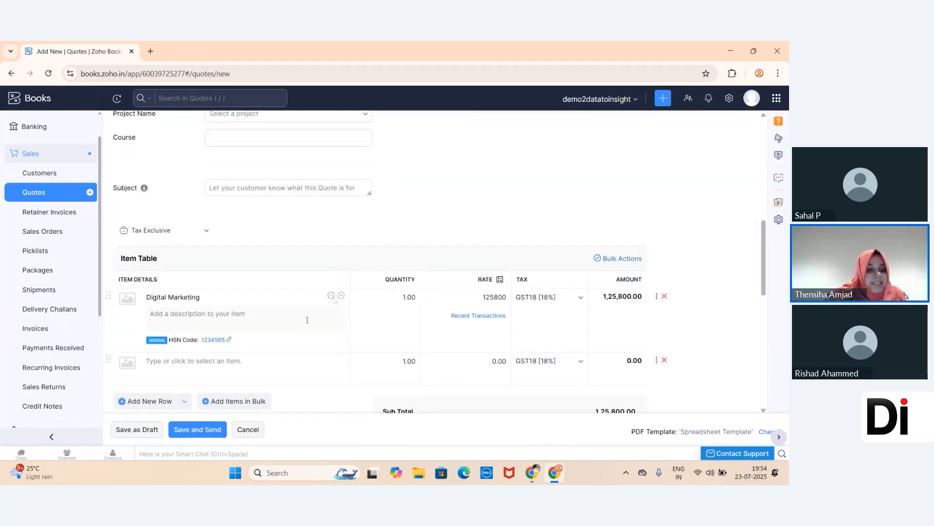
left_click(229, 340)
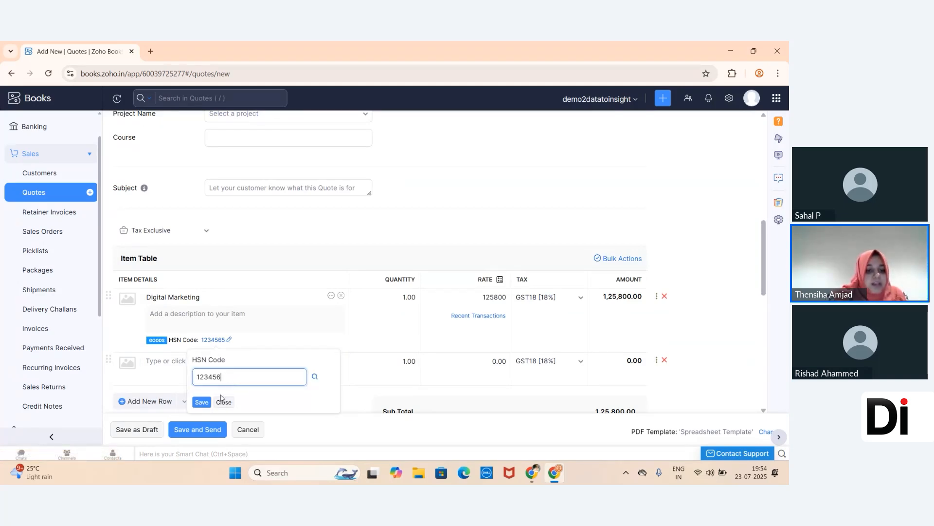
left_click(203, 402)
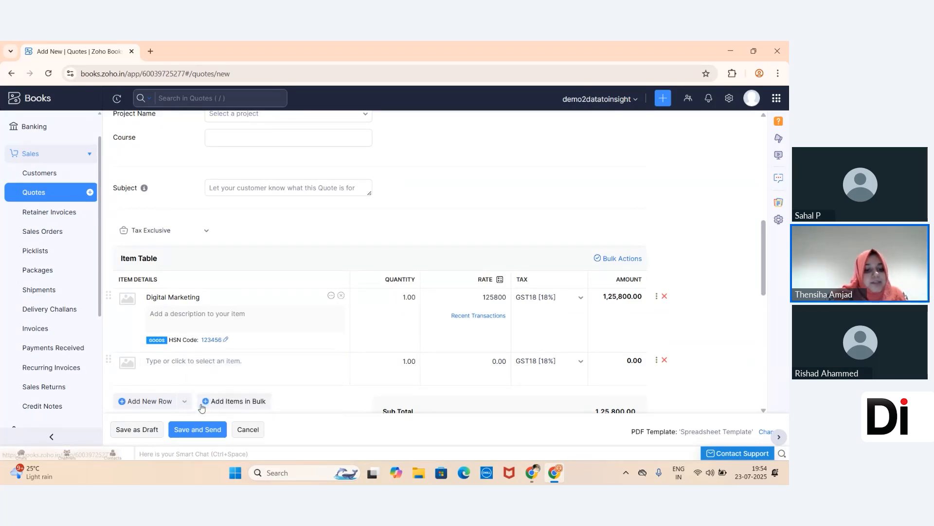
left_click(160, 429)
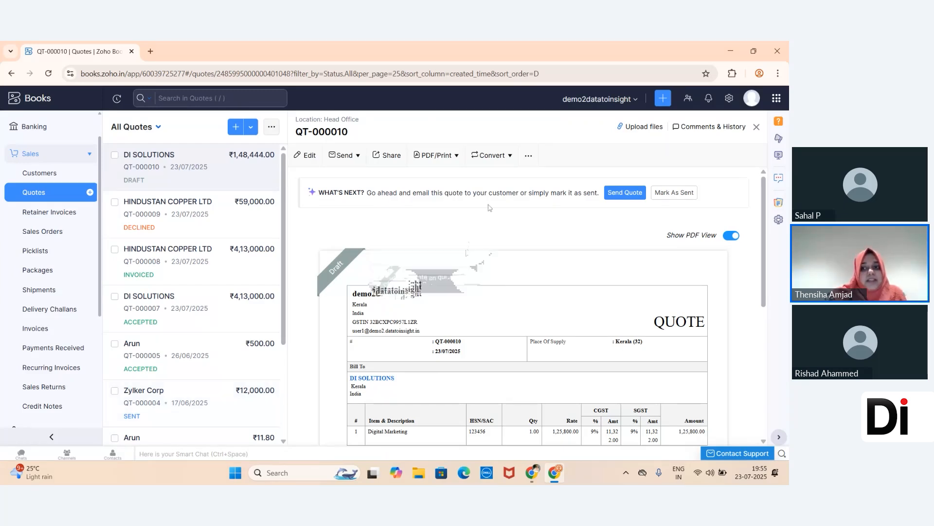
Mark the new DI SOLUTIONS quote as sent and as accepted
left_click(674, 193)
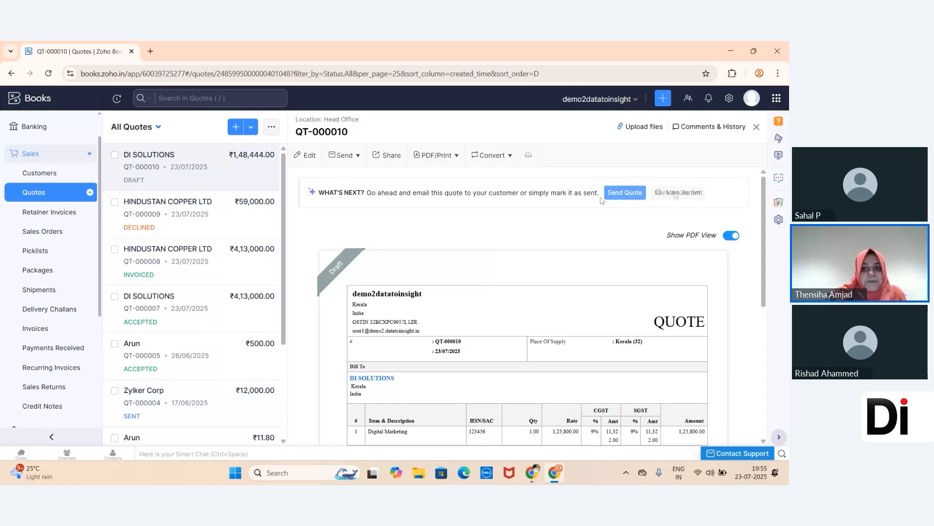
left_click(531, 159)
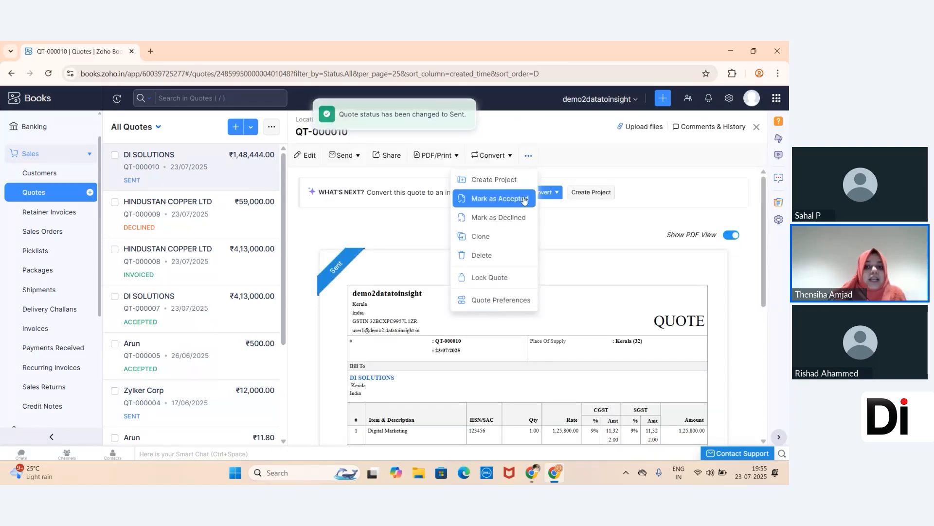
left_click(524, 199)
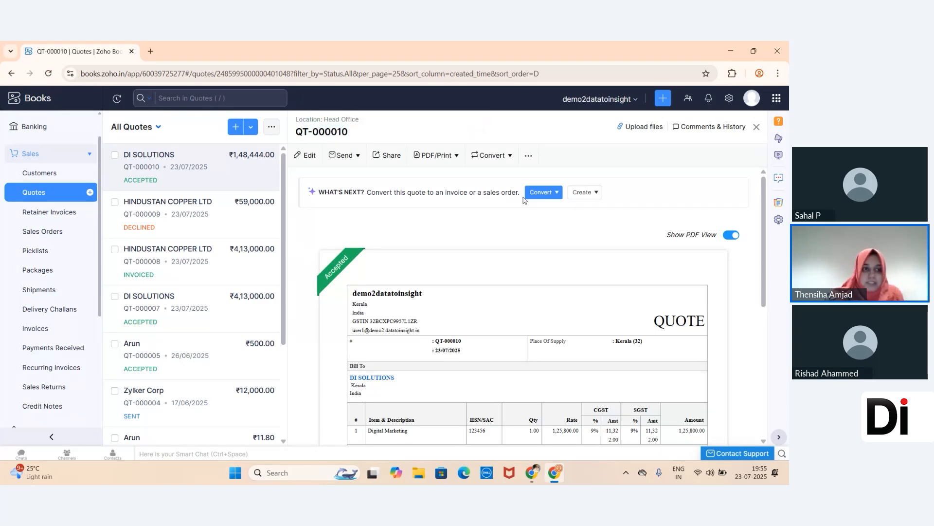
left_click(491, 156)
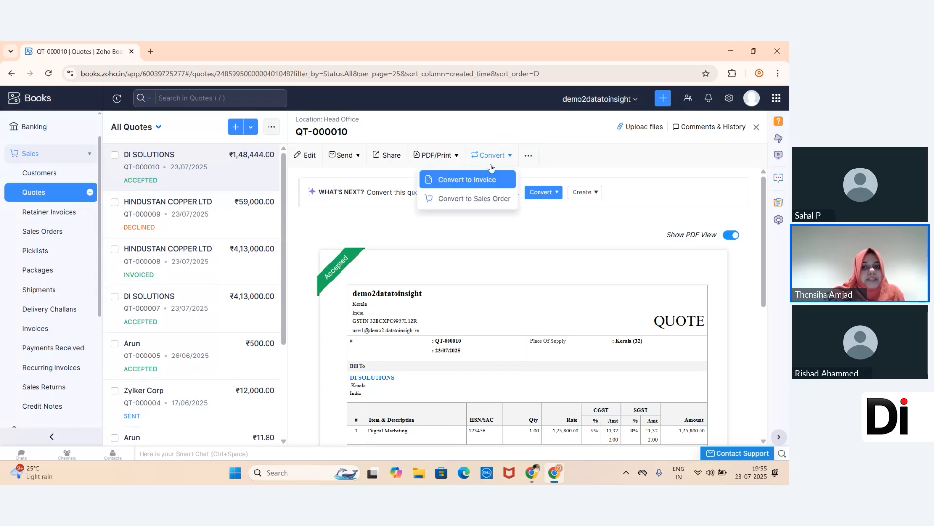
left_click(489, 204)
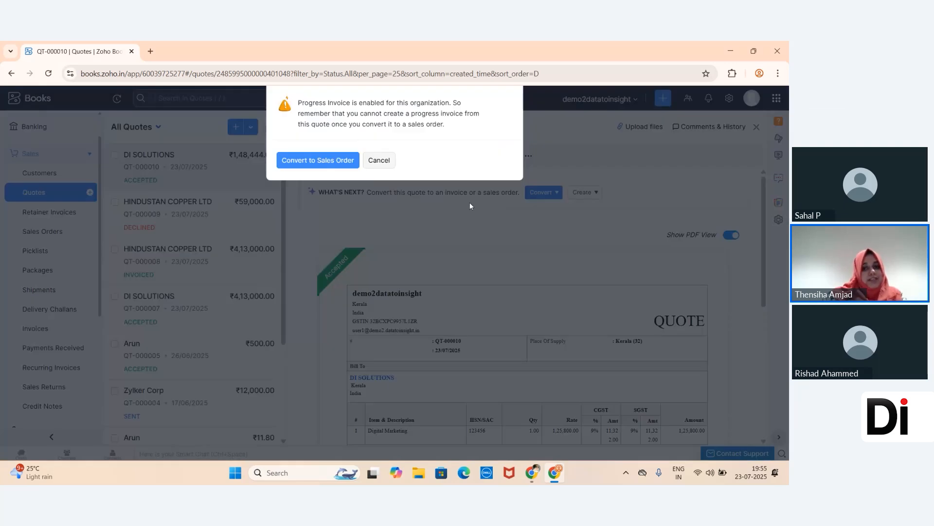
left_click(334, 158)
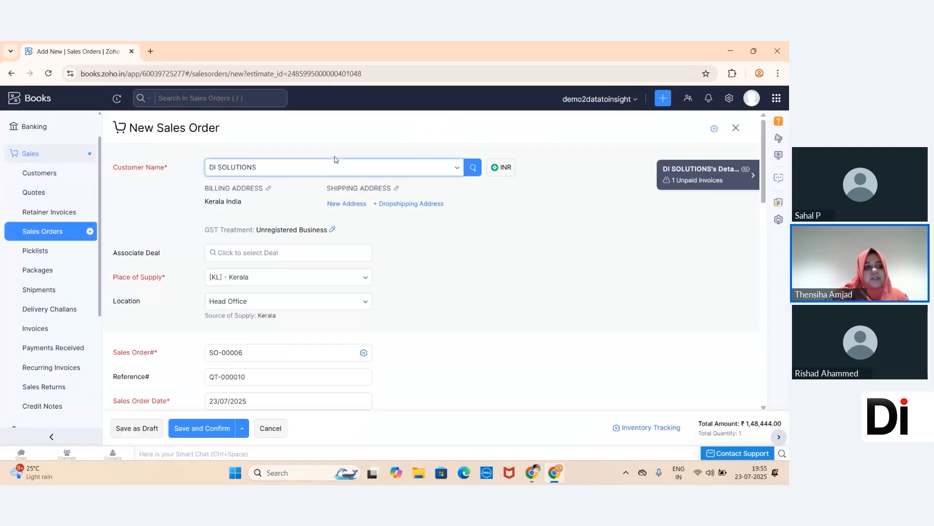
left_click(35, 193)
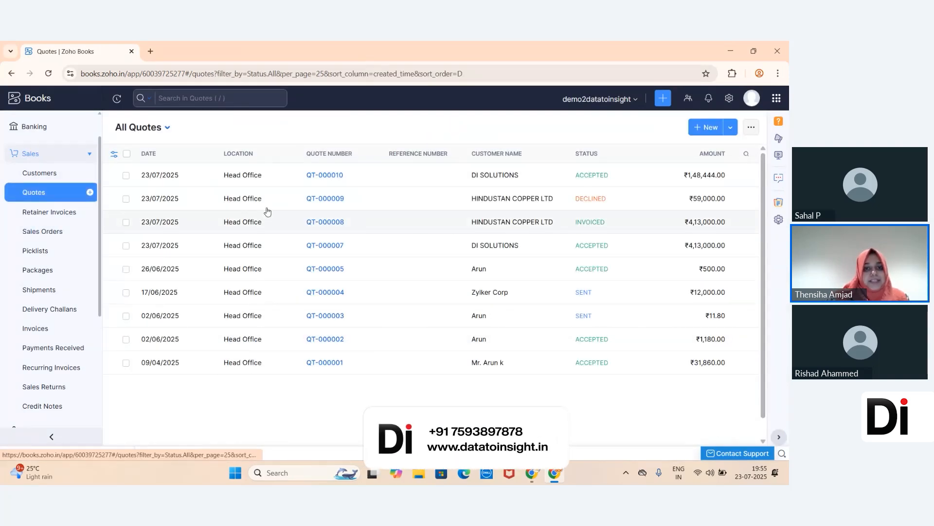
Open the newest DI SOLUTIONS quote and examine the statuses of the entries in the quotes list
left_click(299, 182)
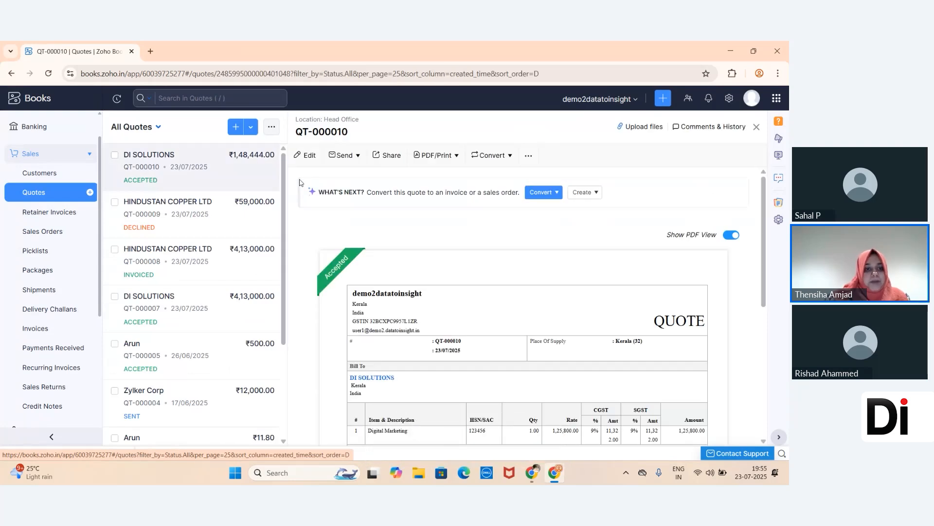
scroll(181, 403, "down", 2)
scroll(182, 404, "up", 2)
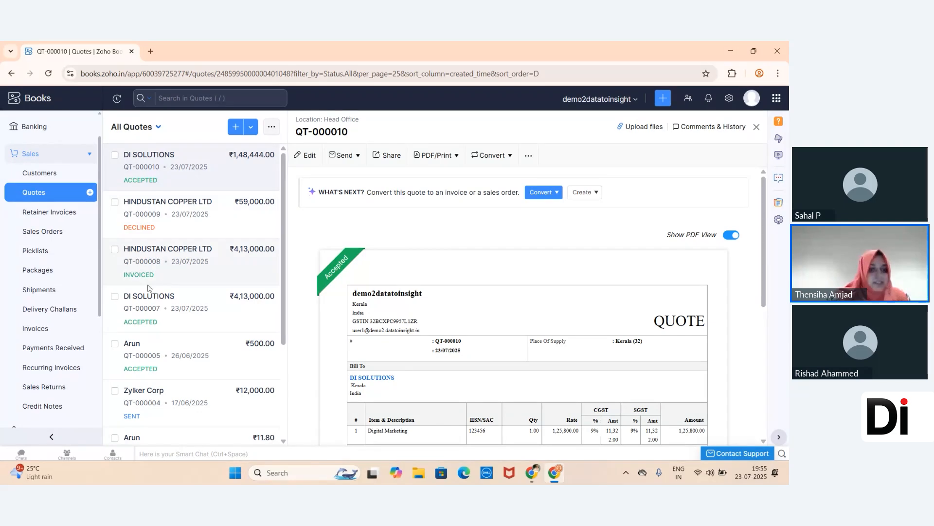
scroll(155, 292, "down", 1)
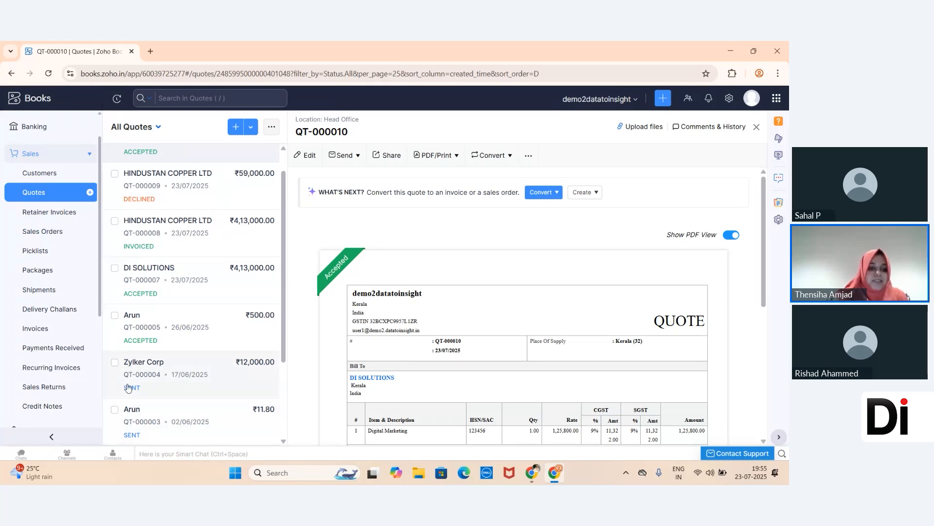
scroll(147, 386, "up", 1)
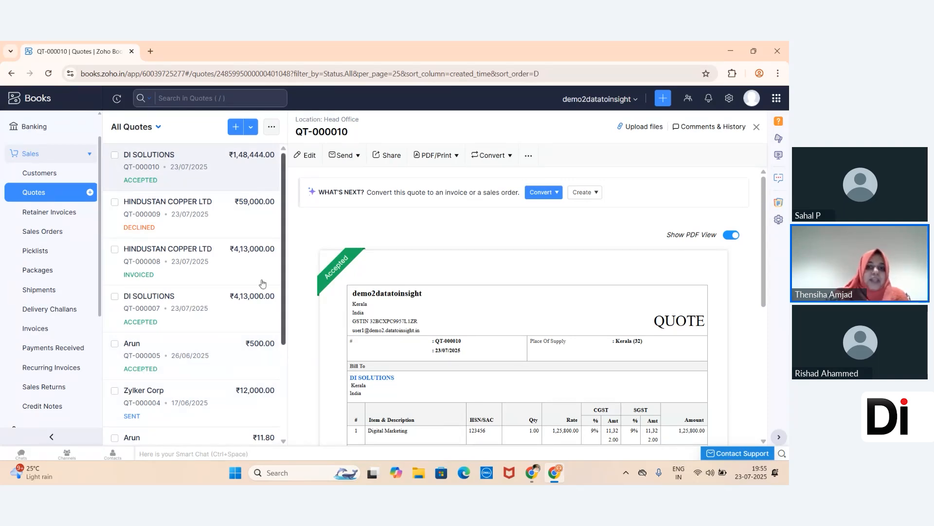
Convert the accepted DI SOLUTIONS quote to a sales order, review its prefilled details, and save and confirm it
left_click(489, 158)
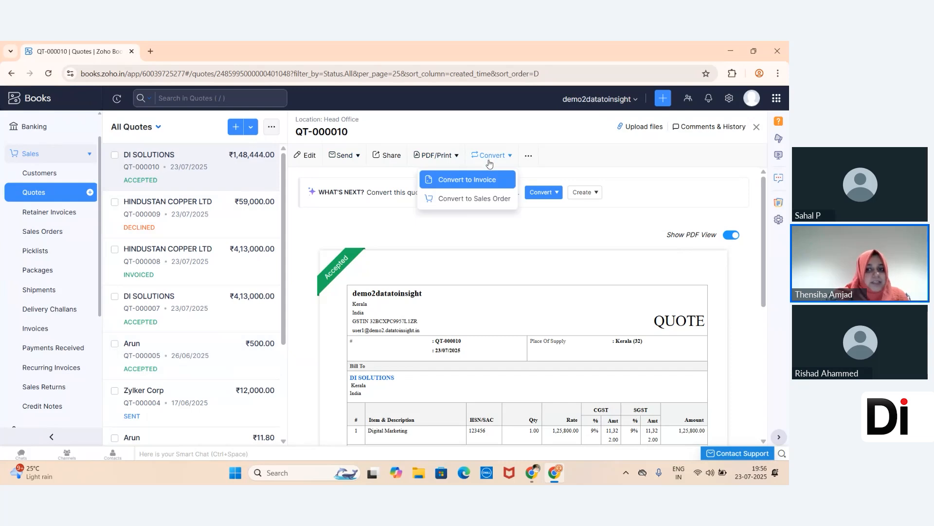
left_click(491, 198)
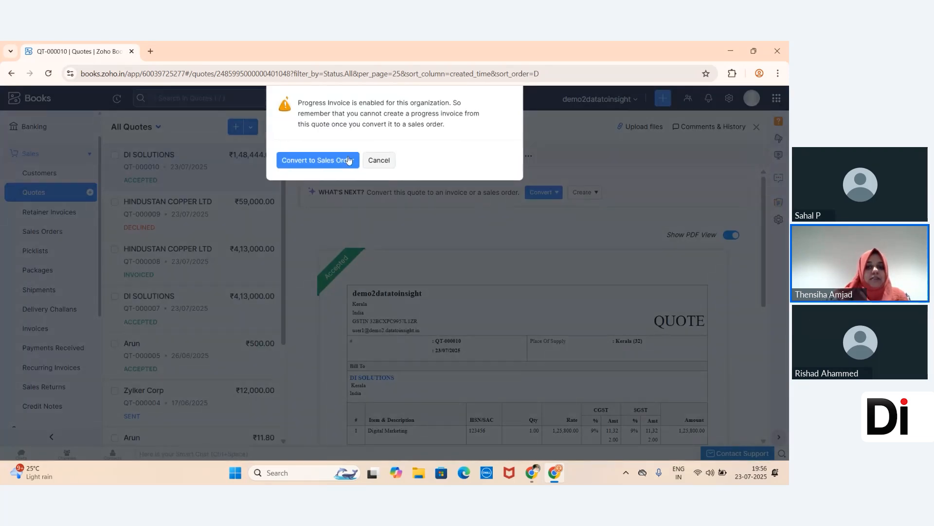
left_click(349, 160)
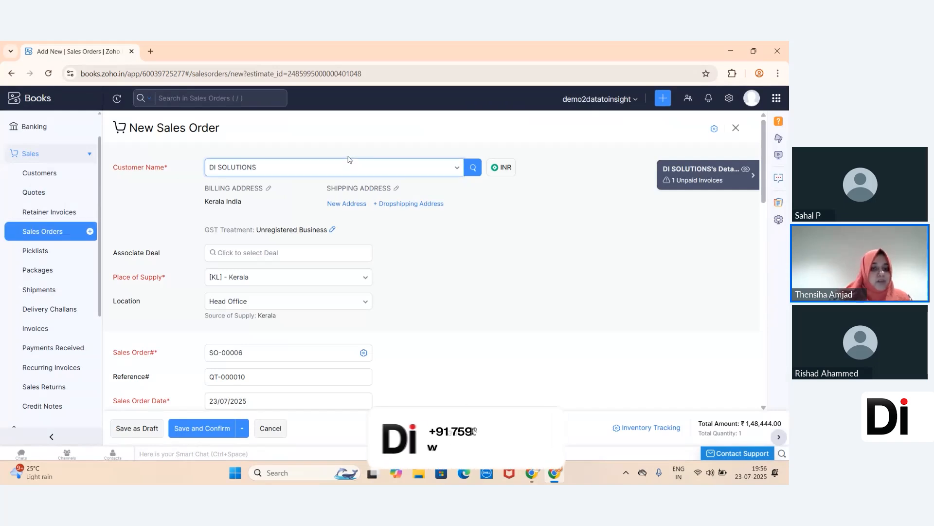
scroll(330, 259, "down", 4)
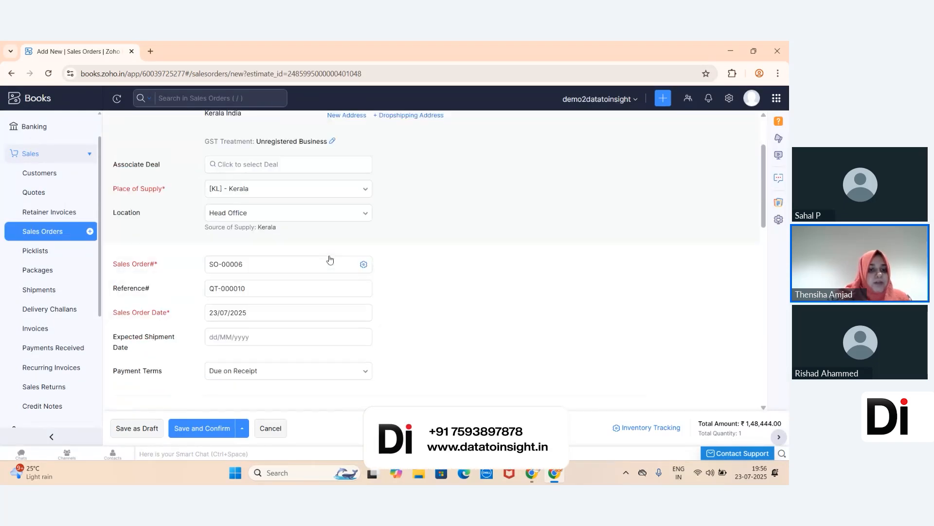
scroll(330, 259, "up", 4)
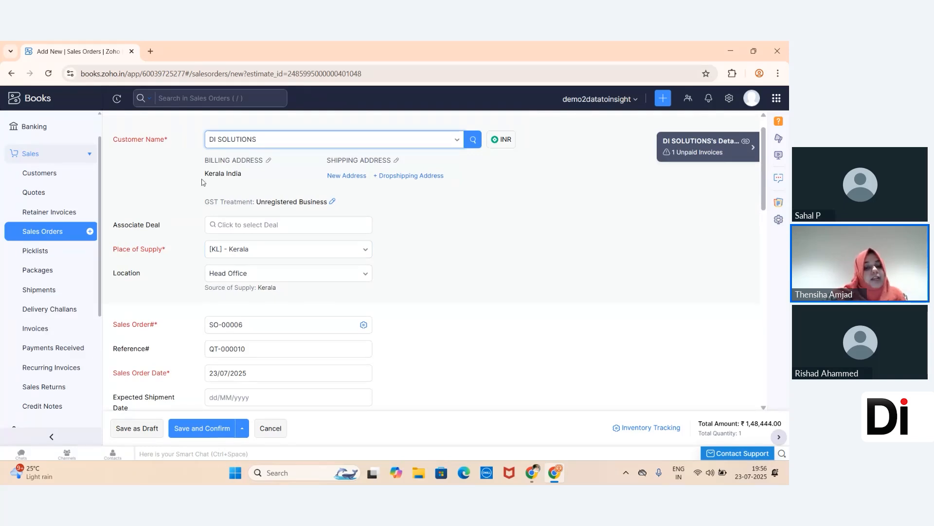
scroll(373, 272, "down", 4)
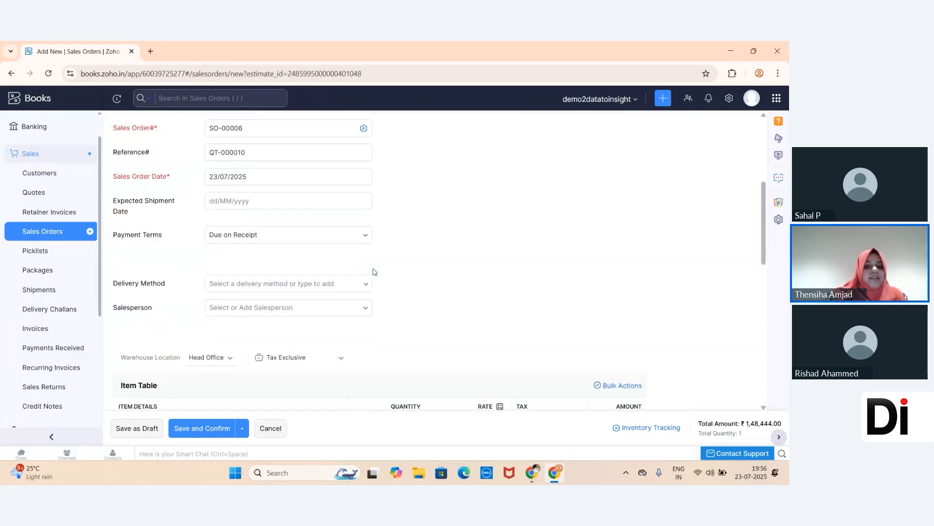
scroll(373, 271, "down", 3)
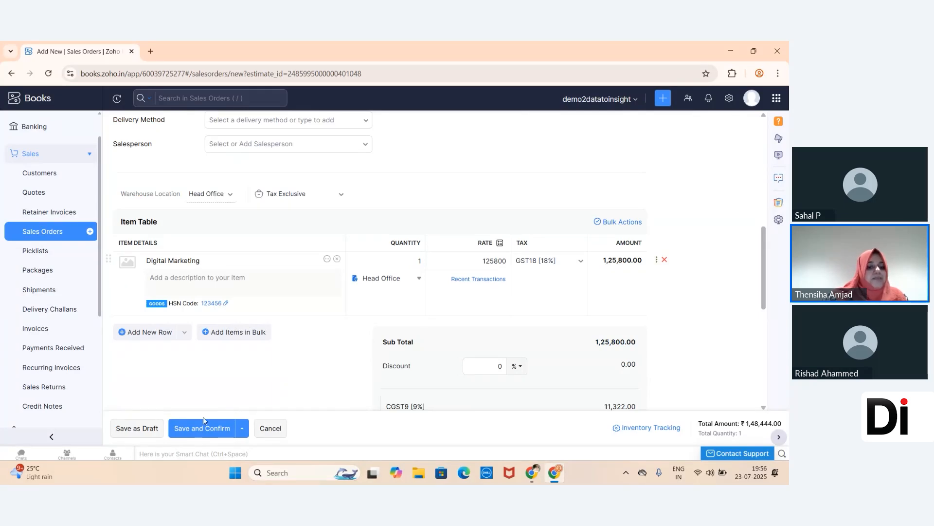
left_click(191, 426)
left_click(387, 240)
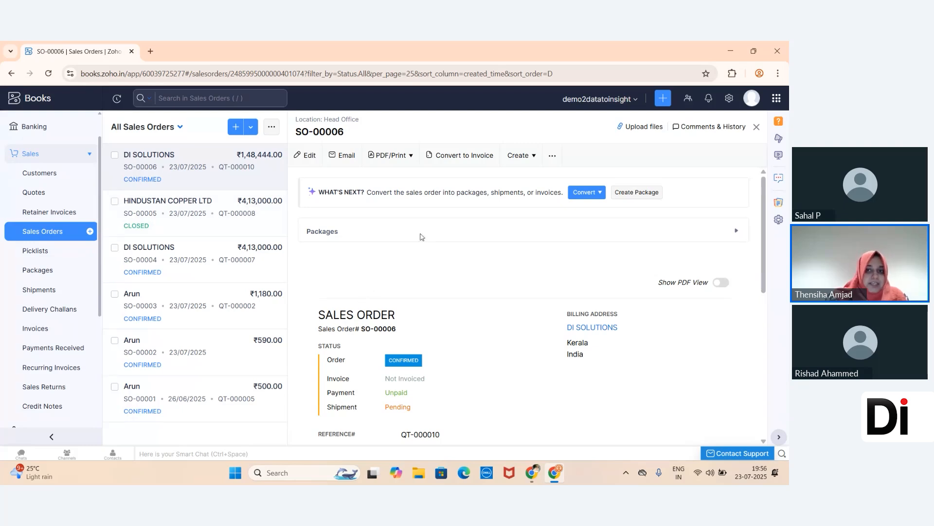
Create an instant invoice from the new DI SOLUTIONS sales order
left_click(553, 156)
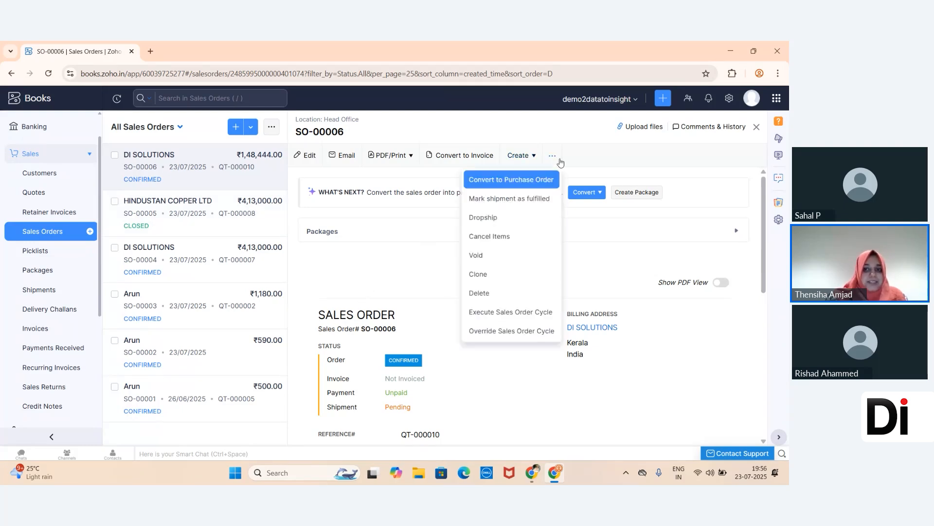
left_click(553, 206)
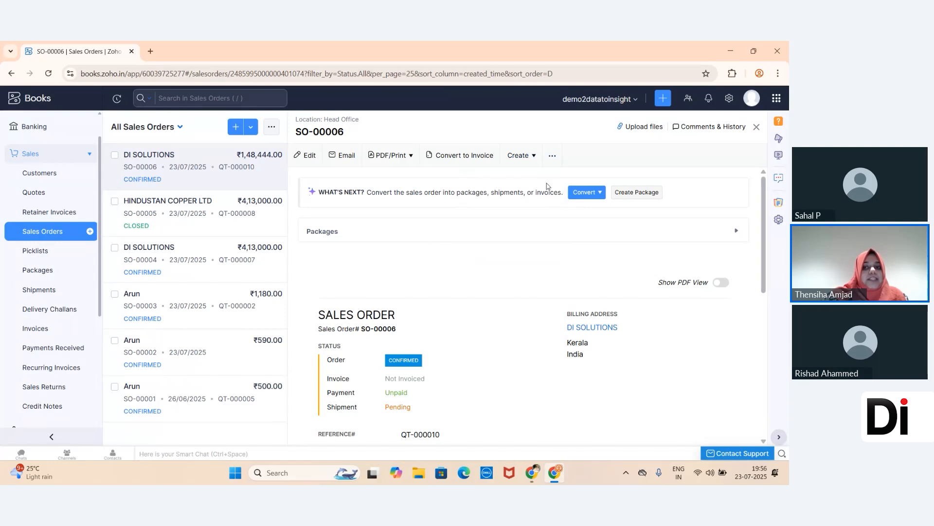
left_click(533, 164)
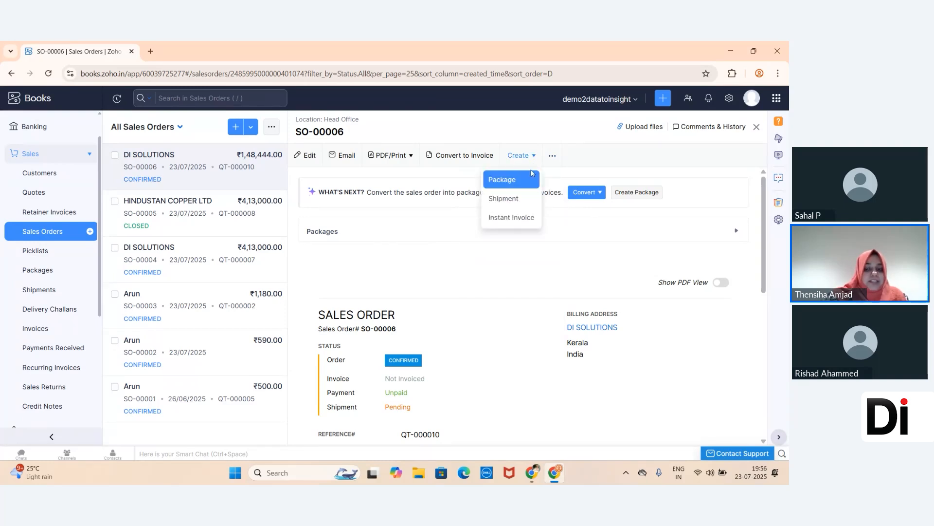
left_click(517, 219)
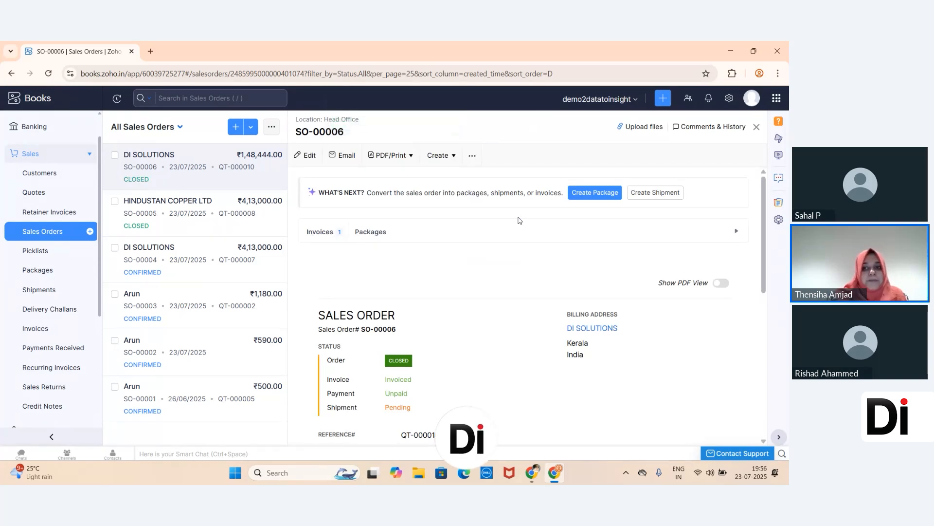
left_click(455, 160)
left_click(426, 262)
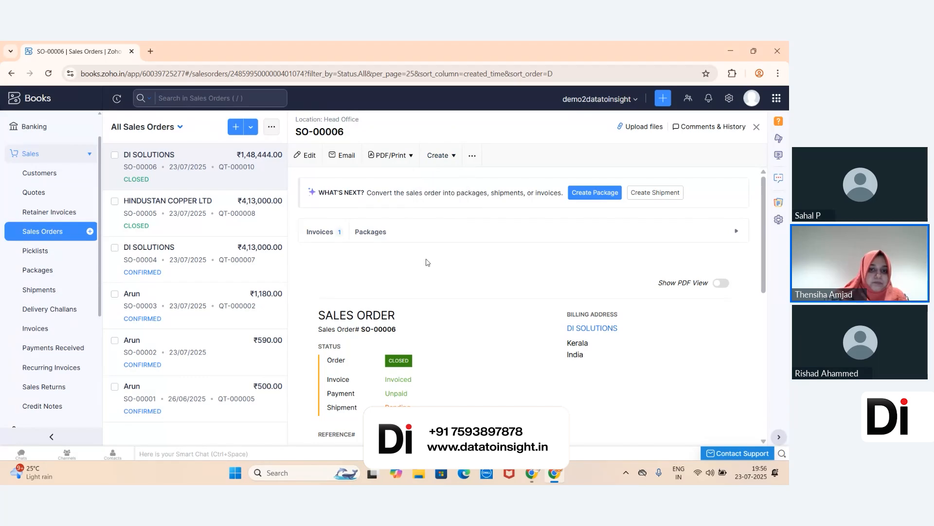
Open the draft invoice linked to the sales order, review it, and mark it as sent
left_click(320, 232)
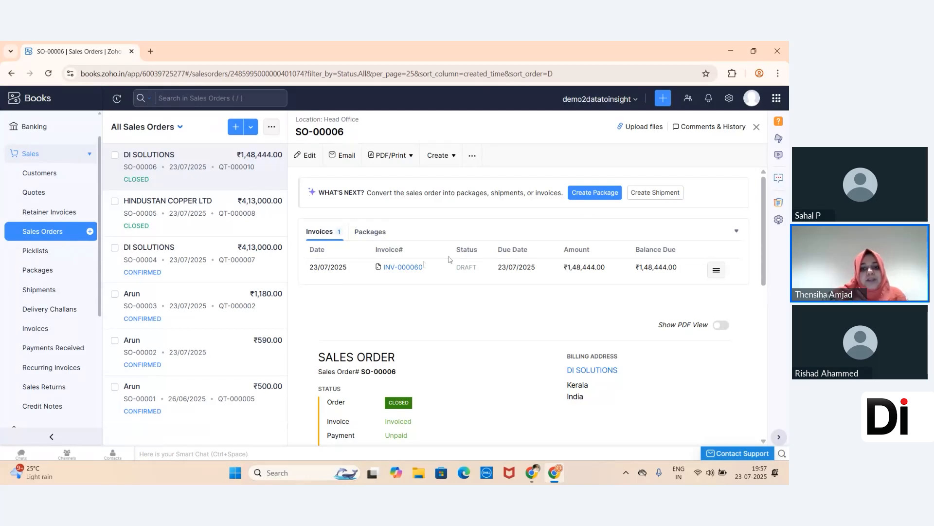
left_click(413, 267)
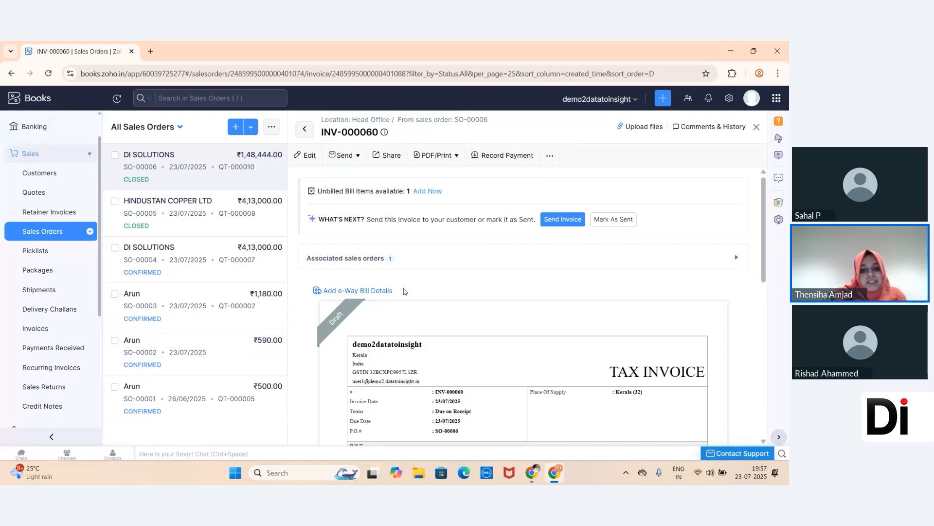
scroll(403, 291, "down", 3)
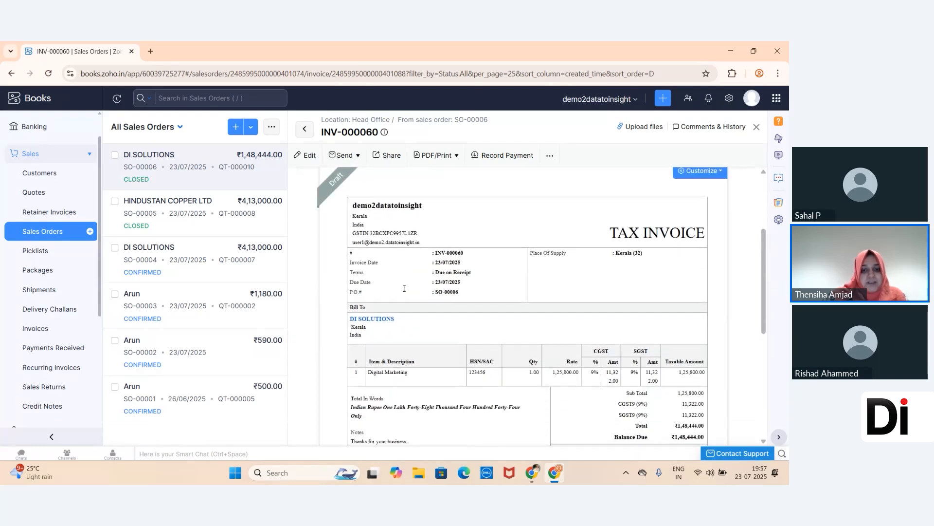
scroll(403, 288, "up", 3)
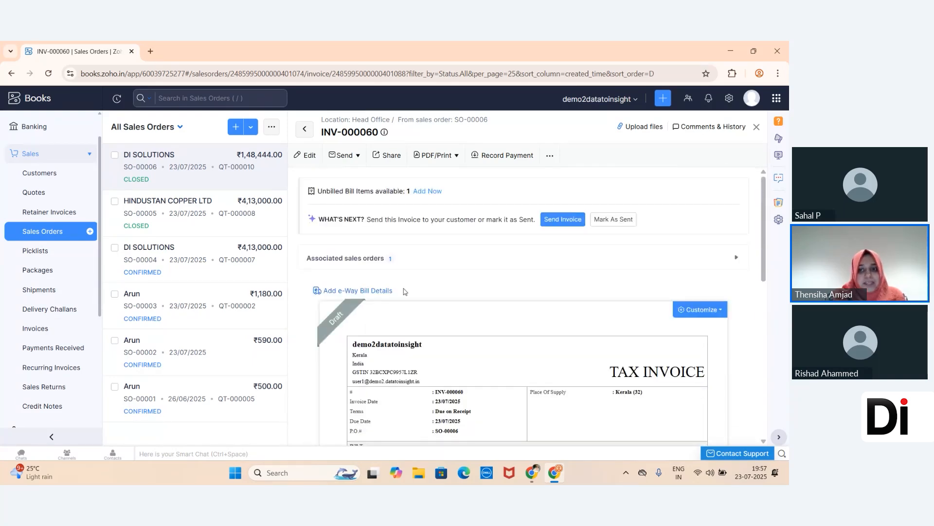
left_click(613, 220)
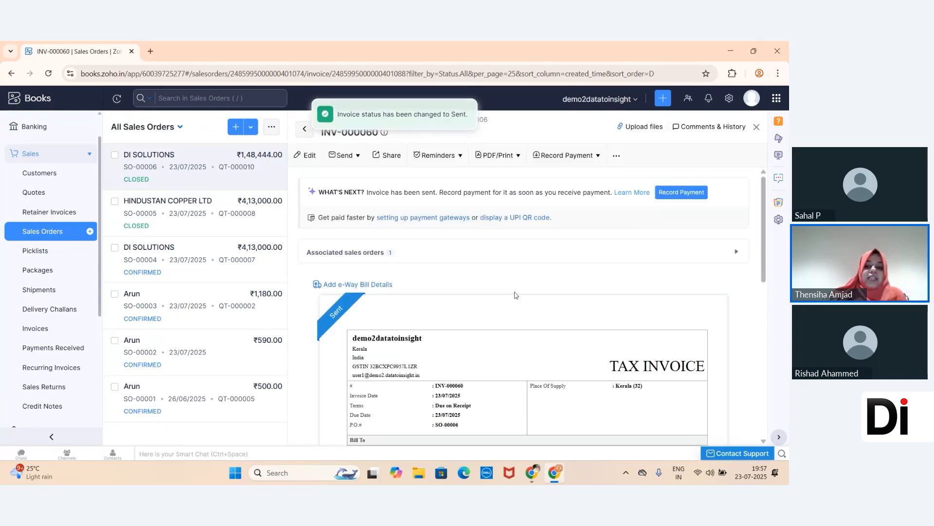
scroll(515, 295, "down", 4)
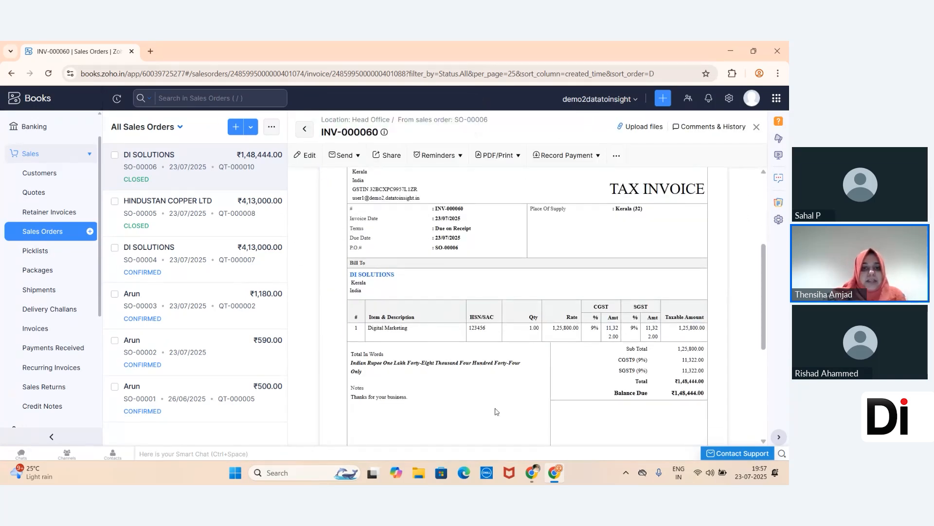
scroll(495, 411, "up", 4)
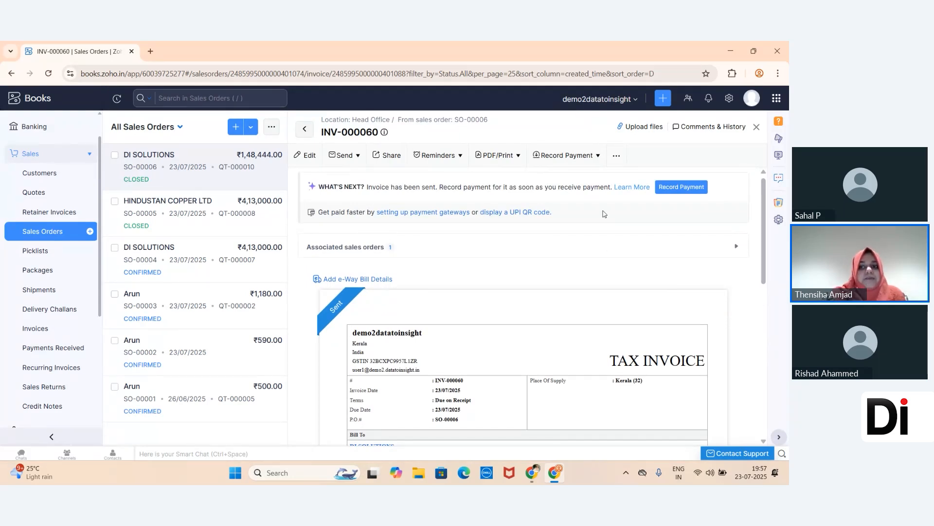
Record a payment of 100000 INR against the DI SOLUTIONS invoice with Cash as the payment mode
left_click(588, 161)
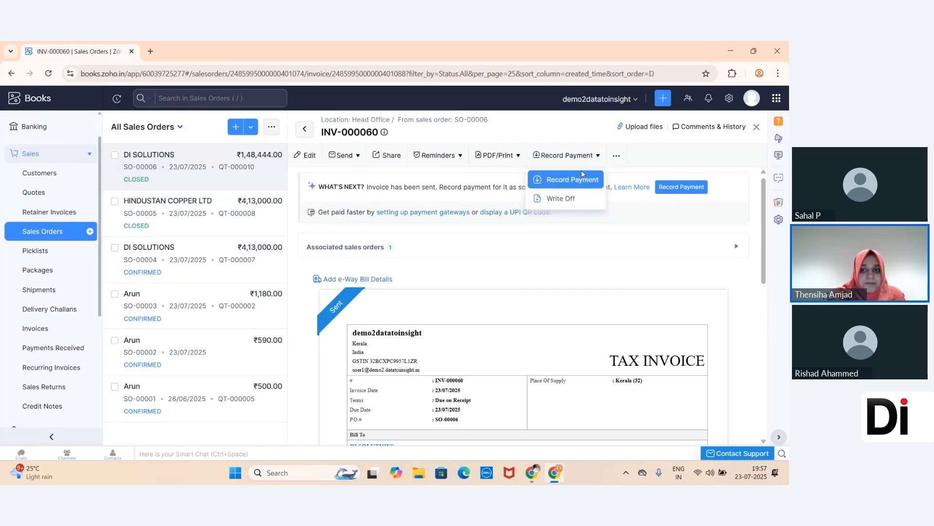
left_click(587, 180)
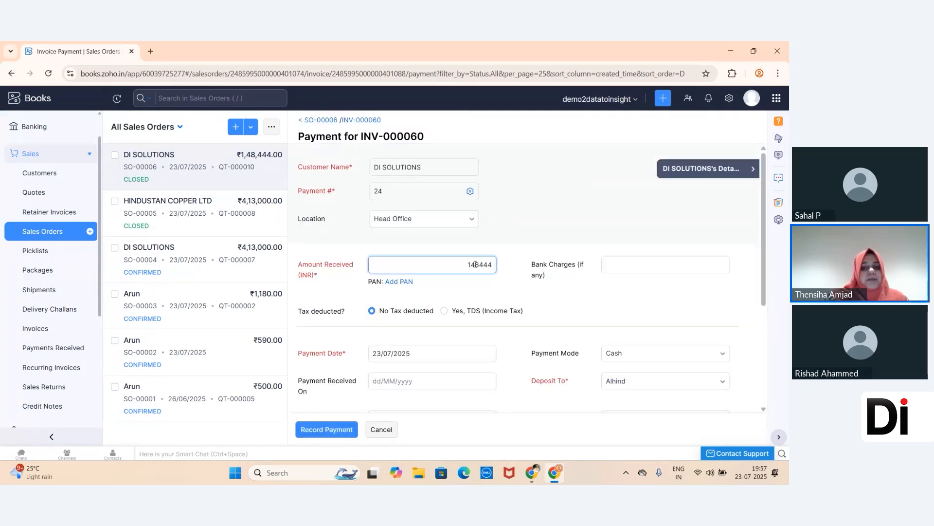
left_click_drag(467, 264, 501, 266)
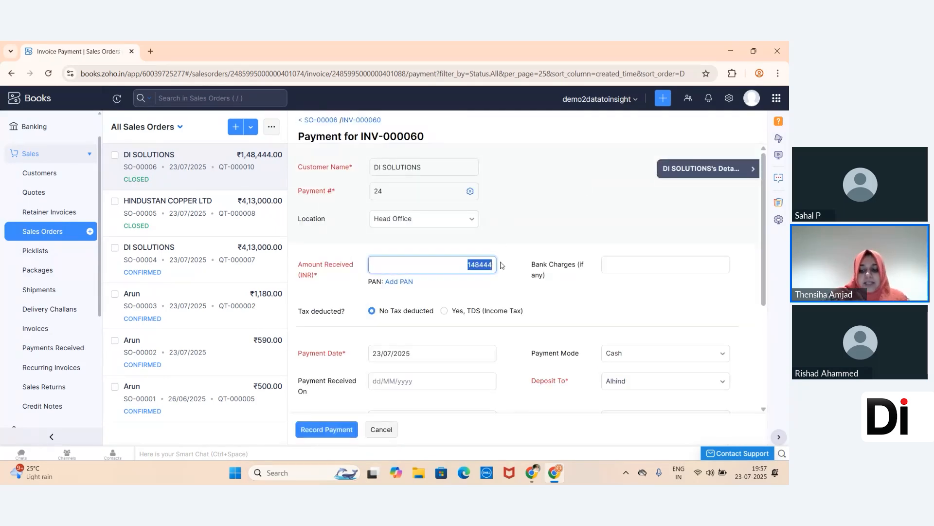
type("100000")
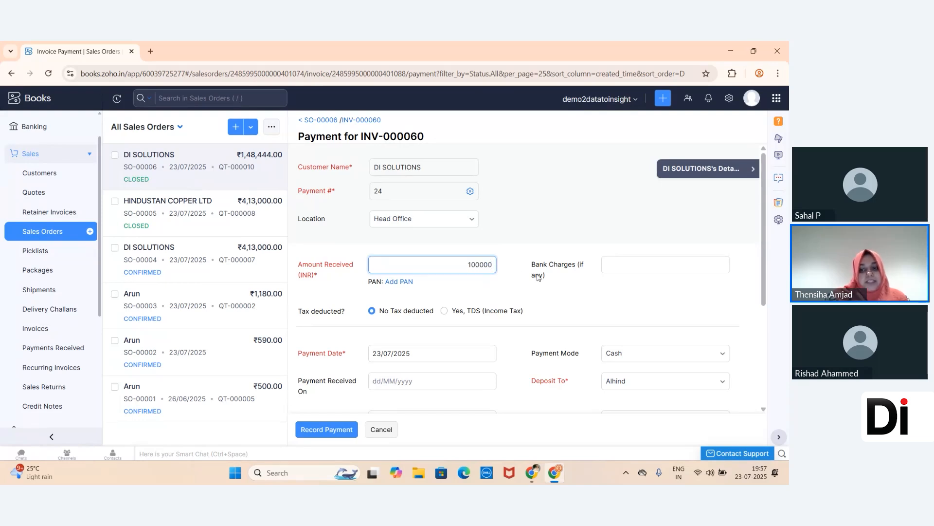
left_click(560, 304)
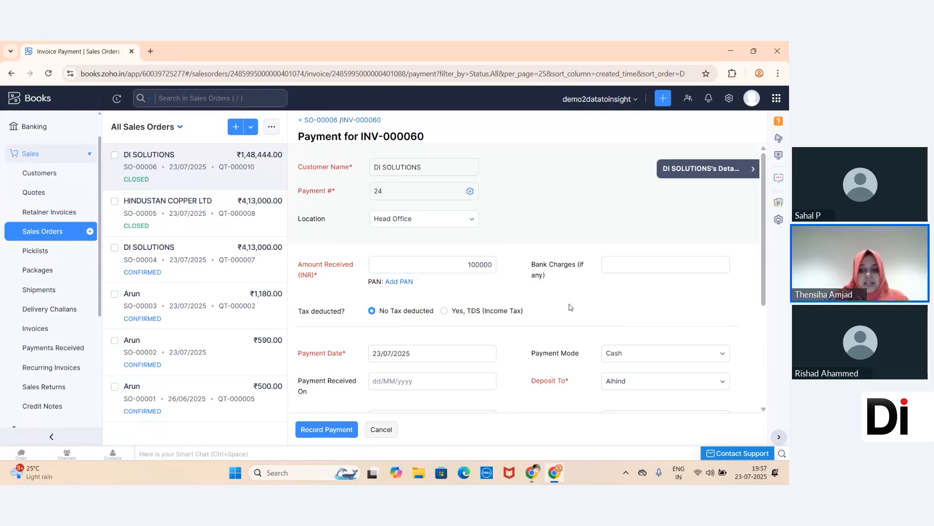
left_click(642, 352)
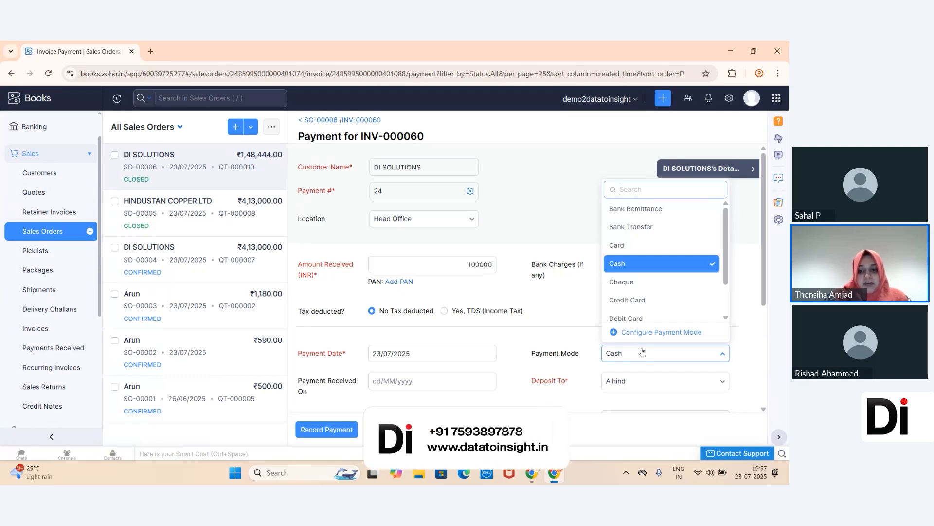
scroll(647, 277, "down", 1)
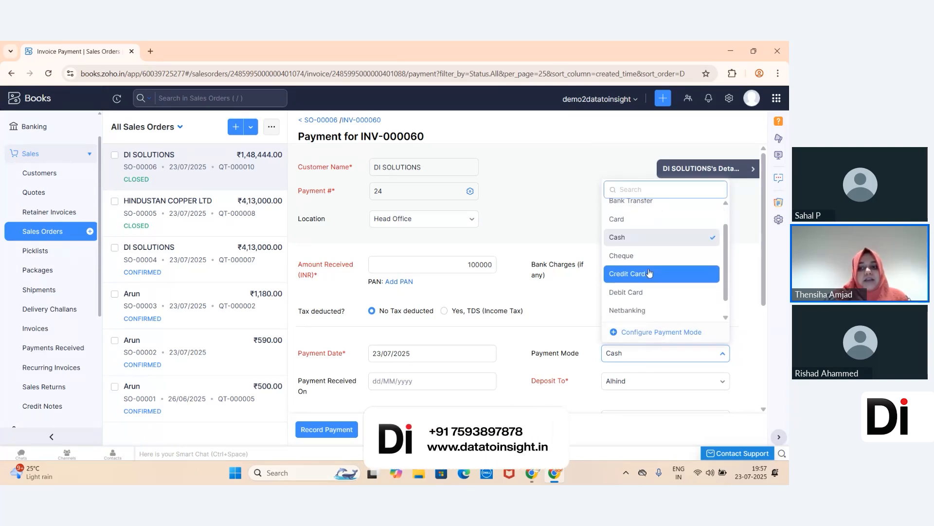
left_click(664, 247)
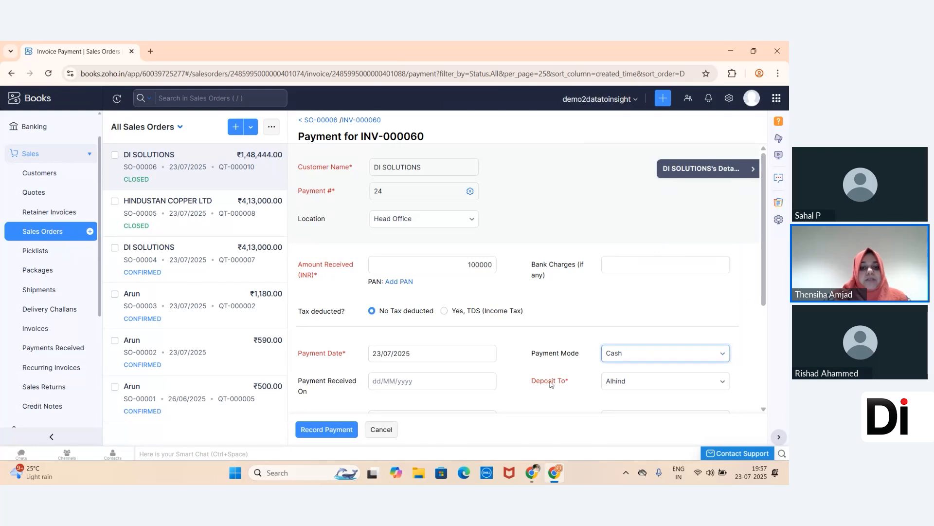
scroll(536, 384, "down", 2)
left_click(348, 432)
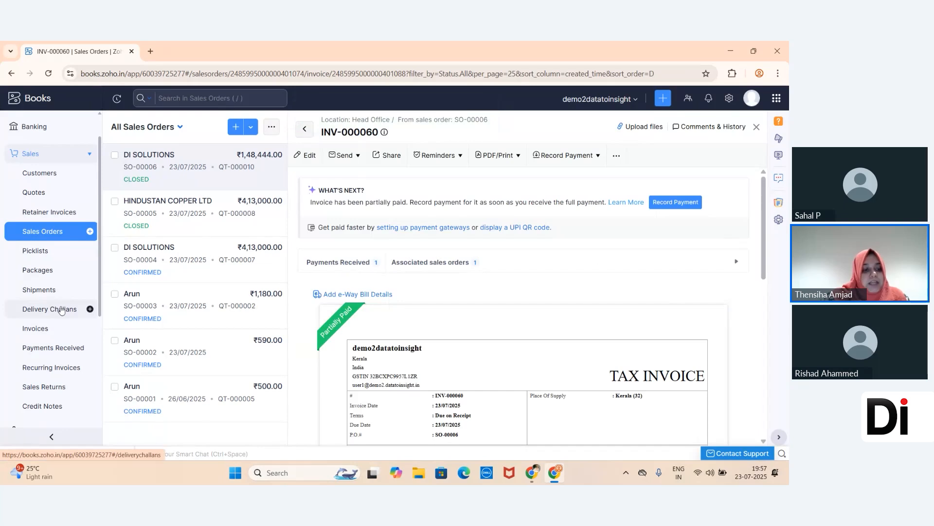
Open the received payments list and examine the customer, invoice, mode and amount columns
left_click(62, 346)
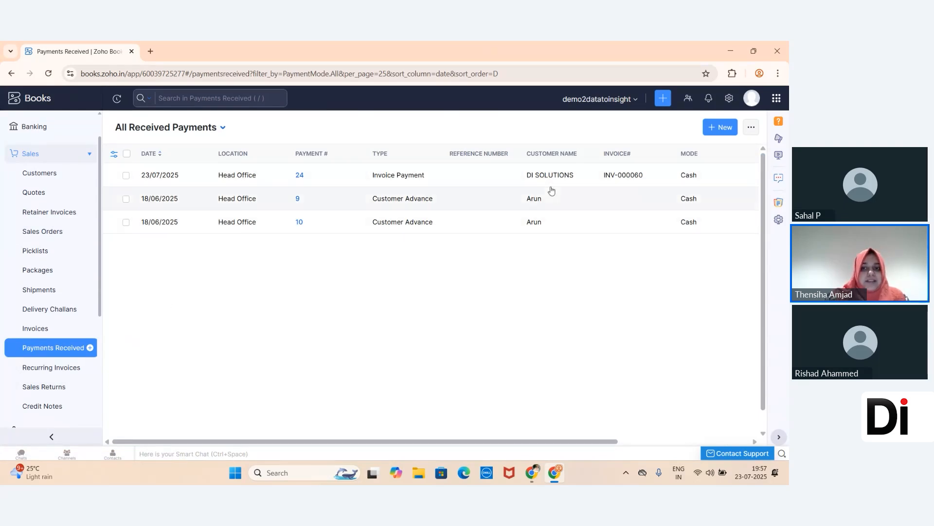
scroll(550, 190, "right", 3)
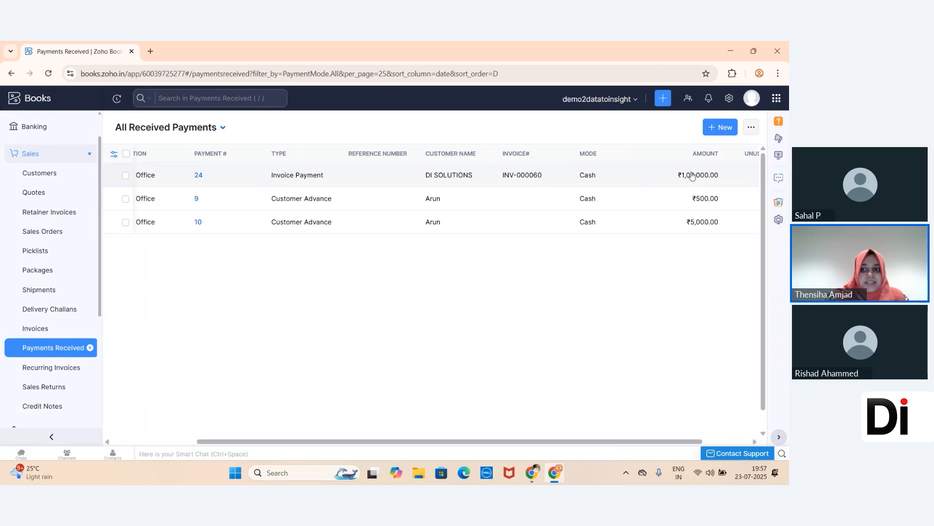
scroll(687, 177, "right", 3)
scroll(475, 258, "left", 6)
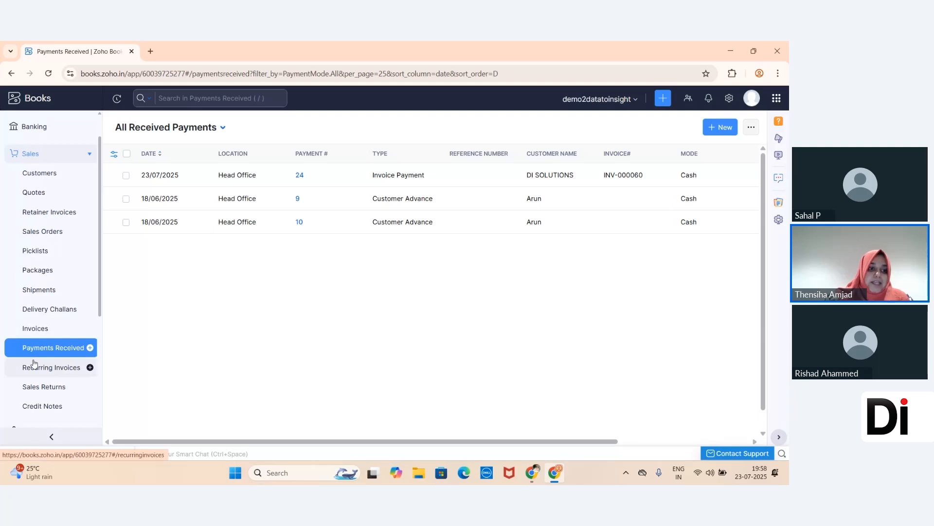
Open the vendors list under Purchases and view the ZHALAY vendor's record
scroll(33, 364, "down", 3)
left_click(55, 299)
scroll(65, 221, "up", 3)
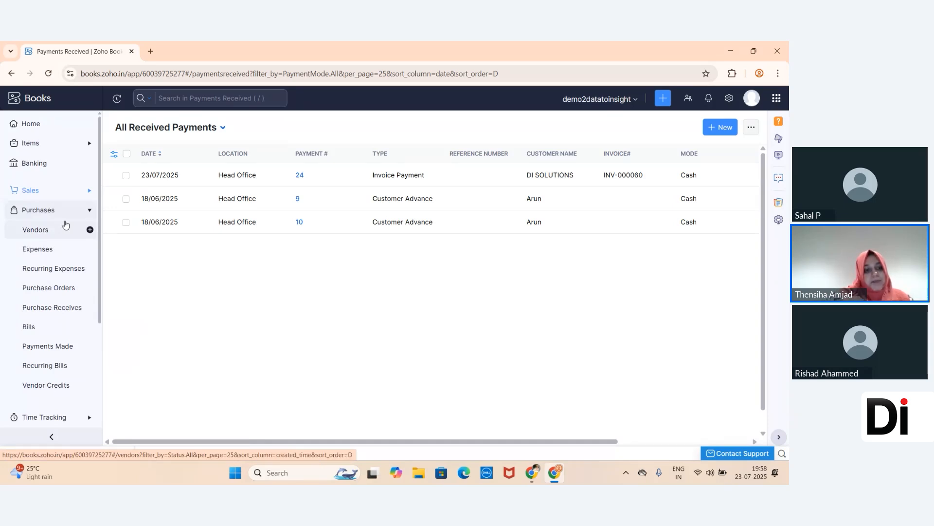
left_click(66, 225)
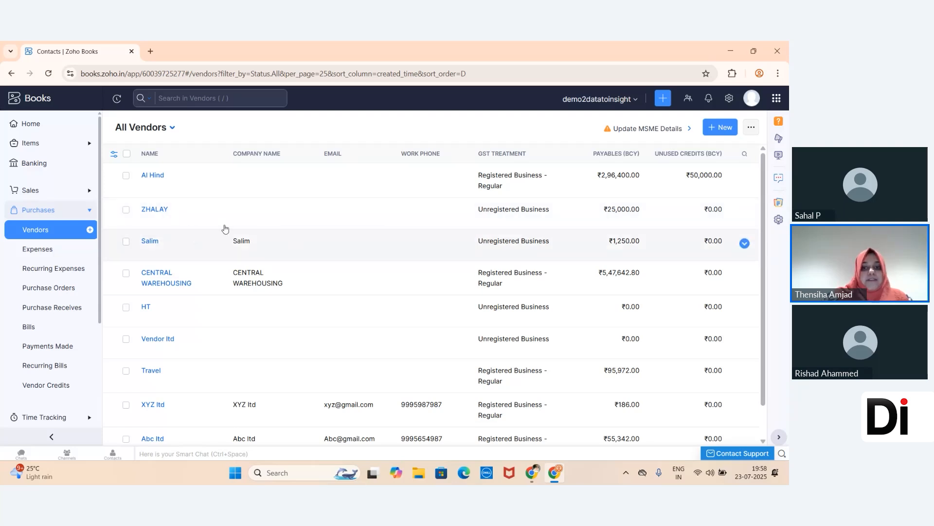
left_click(261, 217)
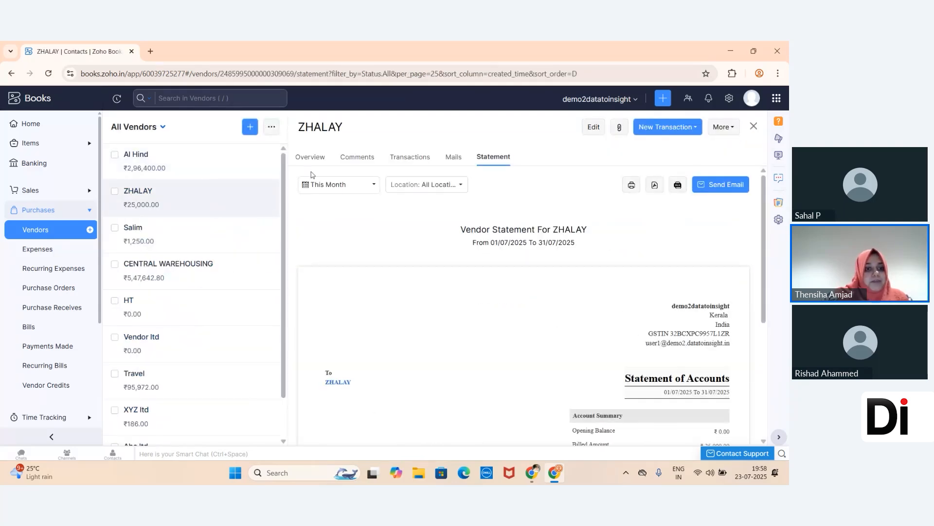
Review the ZHALAY vendor's overview, transactions and statement of accounts, and open the bills list
left_click(321, 159)
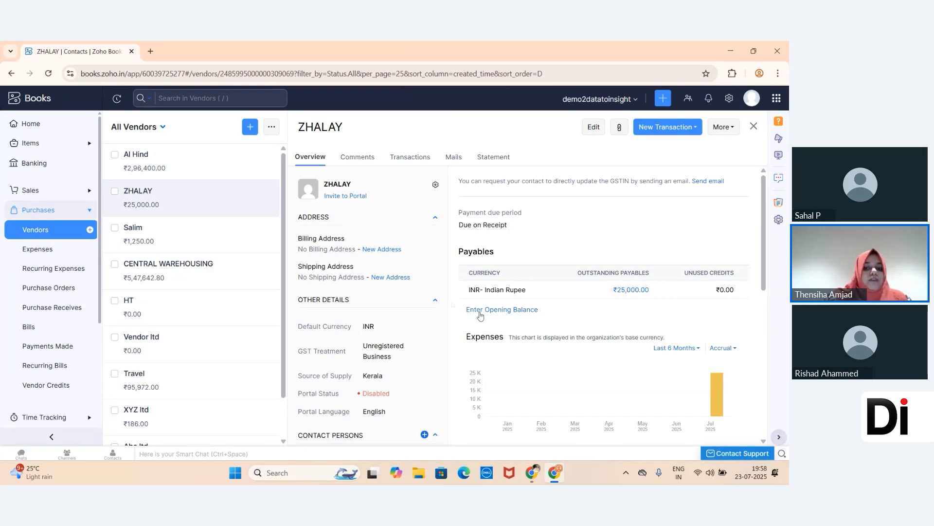
scroll(499, 209, "down", 1)
scroll(372, 263, "up", 1)
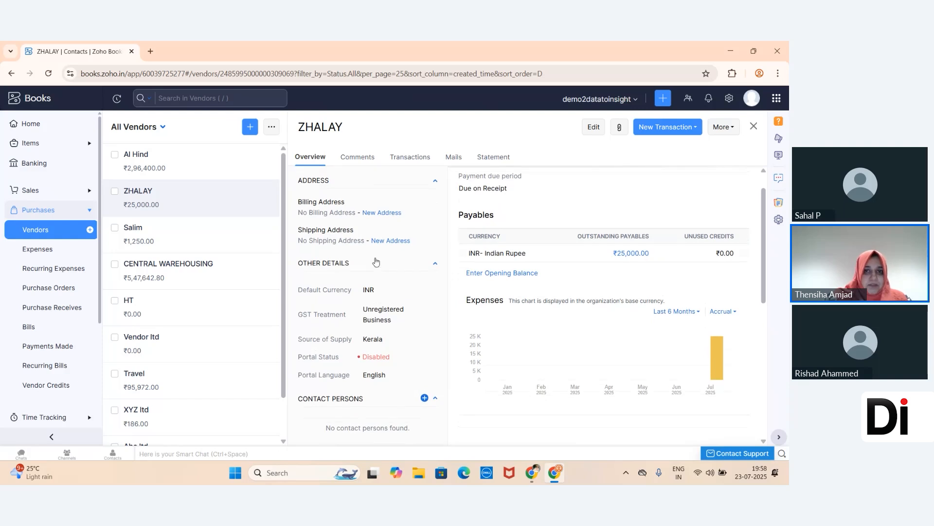
left_click(399, 166)
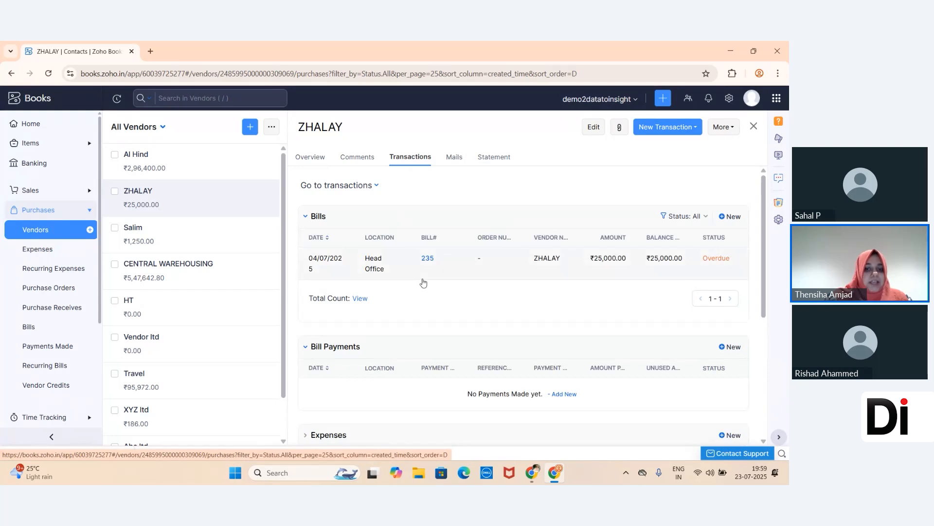
scroll(422, 281, "down", 2)
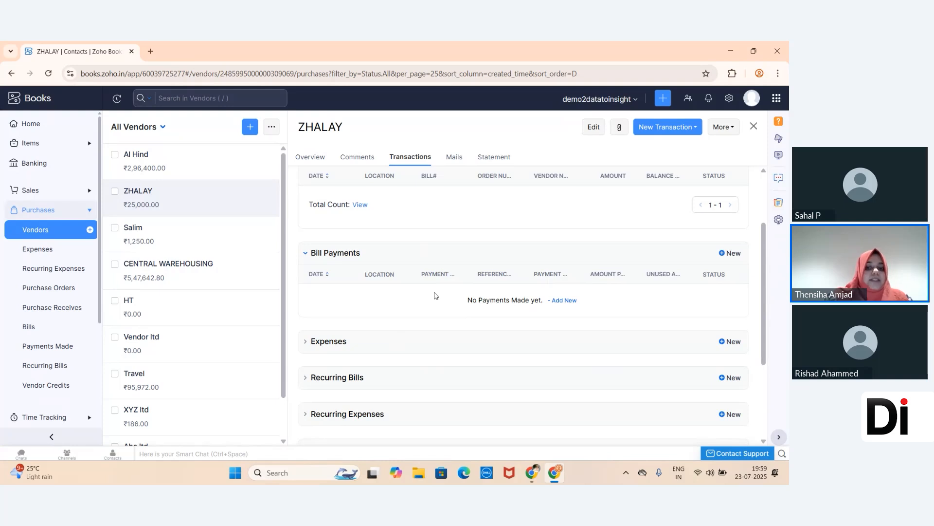
scroll(435, 295, "up", 2)
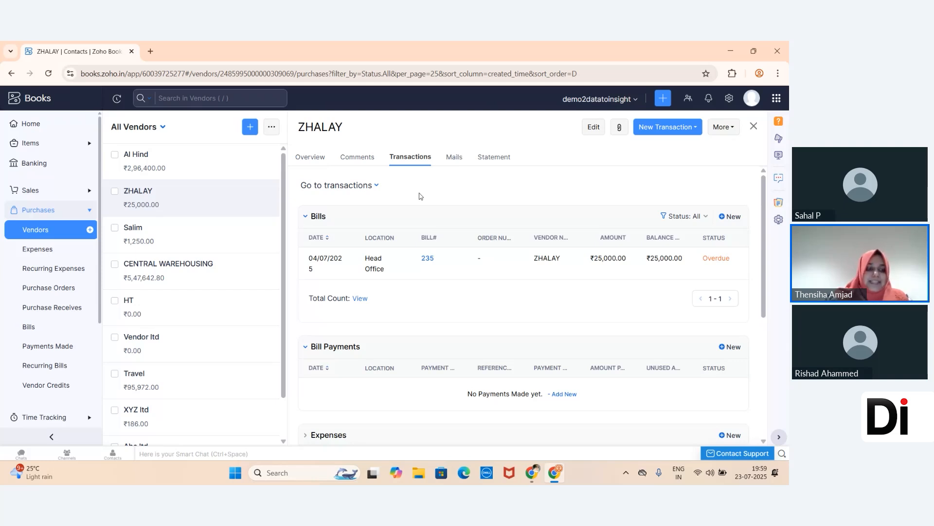
left_click(485, 167)
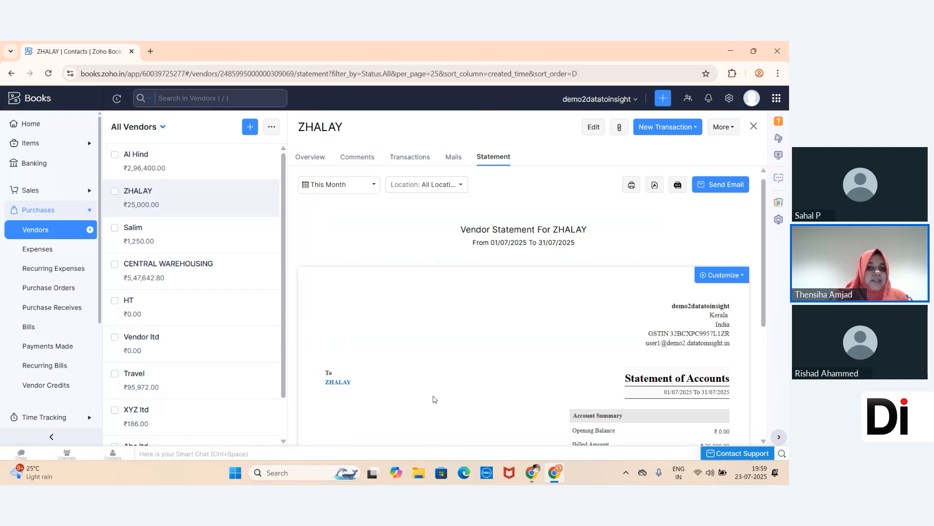
scroll(435, 399, "down", 5)
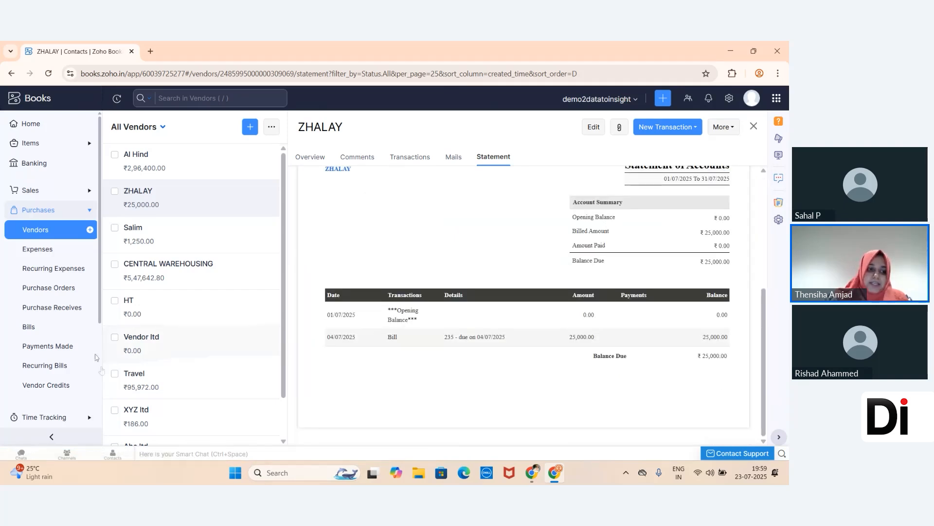
left_click(46, 329)
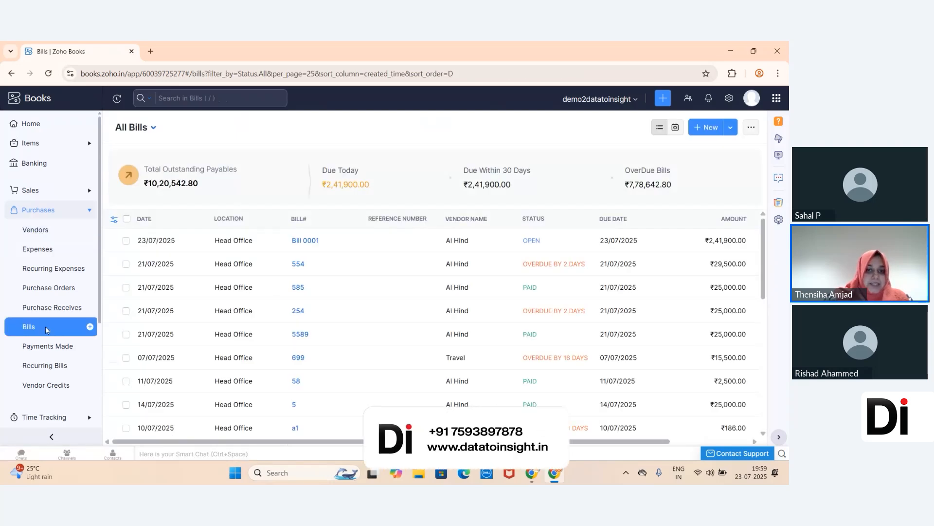
Start a new bill for the vendor Al Hind with bill number 254 and bill date 23/07/2025
left_click(708, 127)
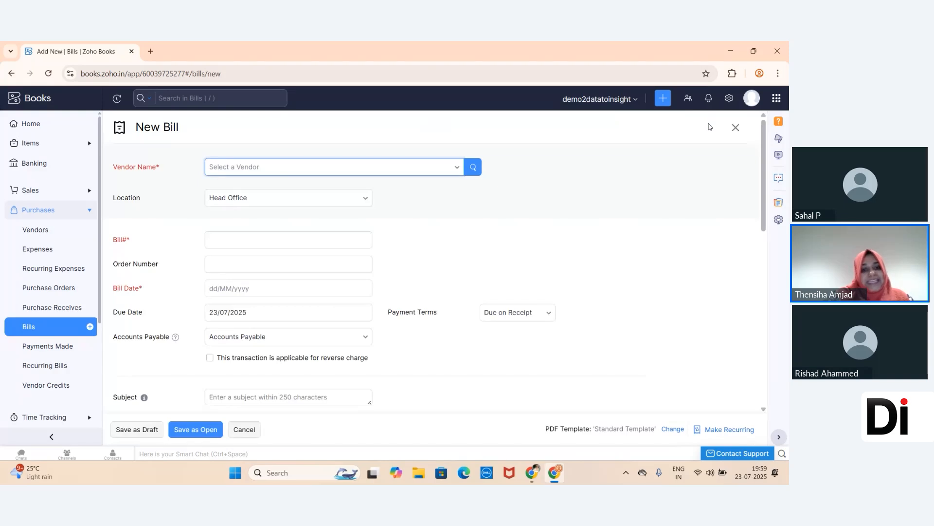
double_click(451, 177)
left_click(452, 175)
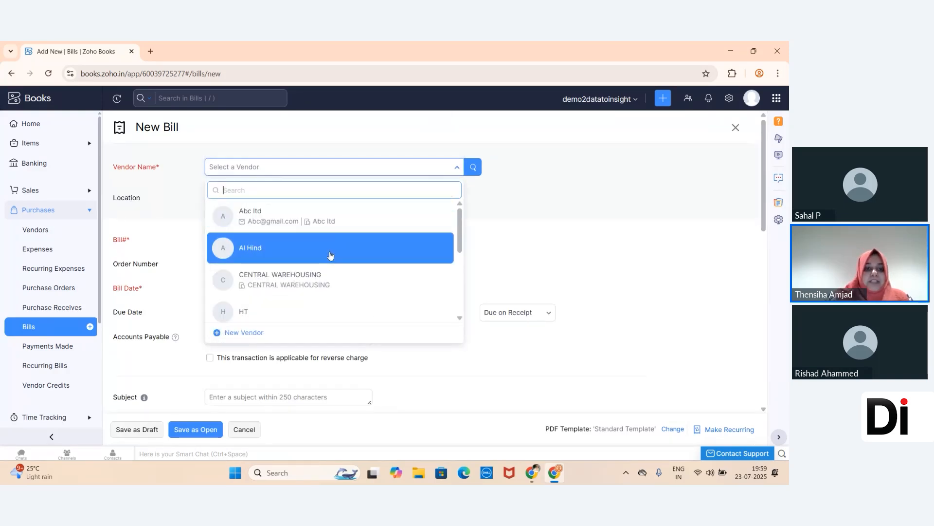
left_click(330, 254)
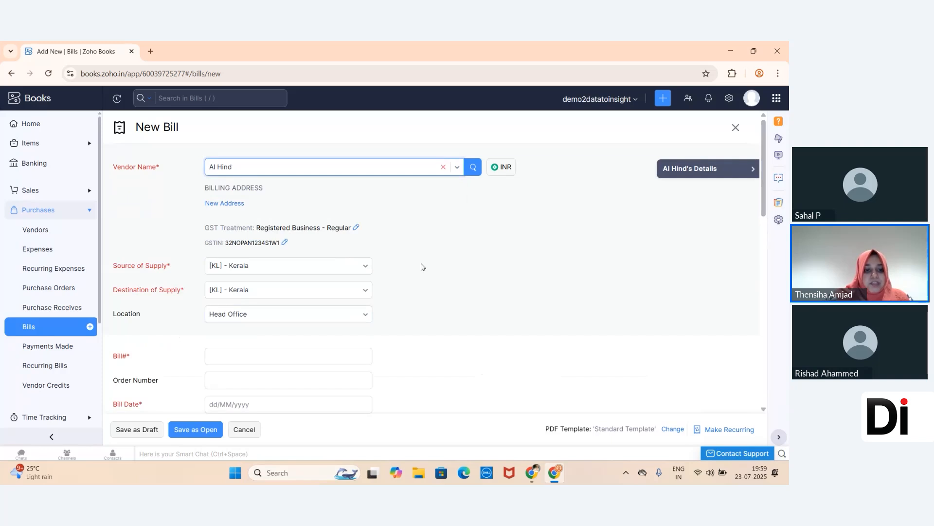
scroll(272, 242, "down", 2)
left_click(267, 232)
type("254")
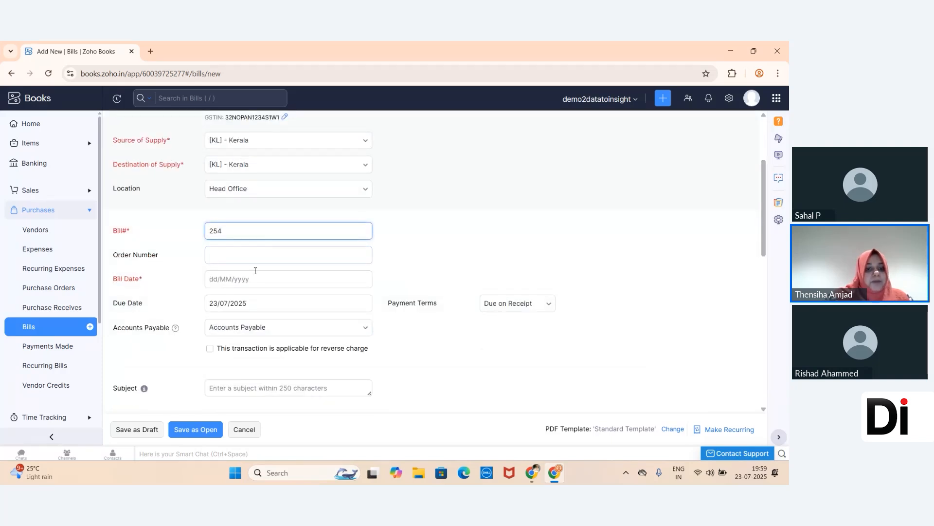
left_click(253, 277)
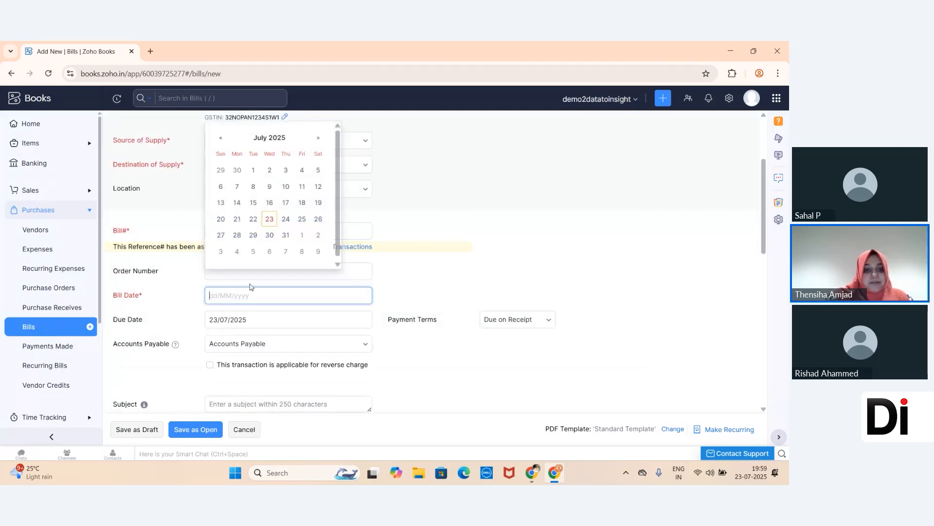
left_click(270, 219)
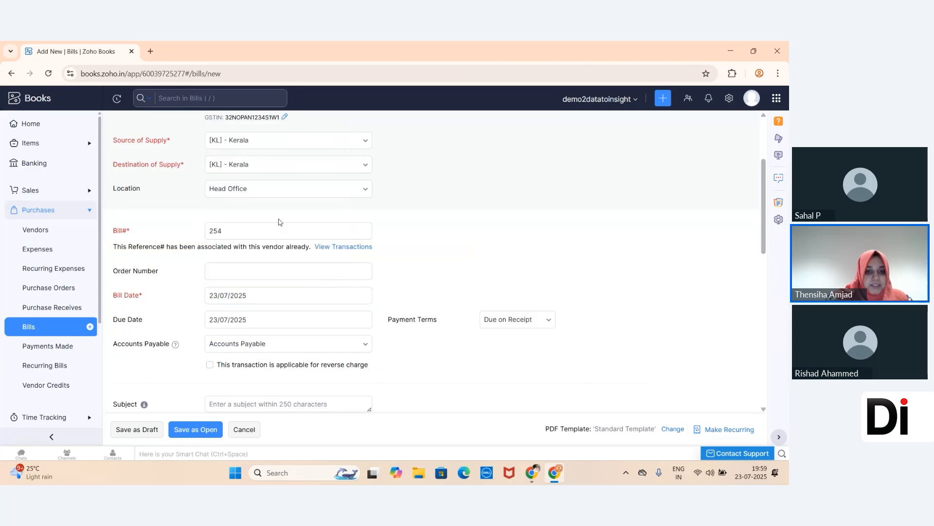
Add the Hard Disc item at a rate of 25000 to the bill and try to save it as open
scroll(427, 282, "down", 3)
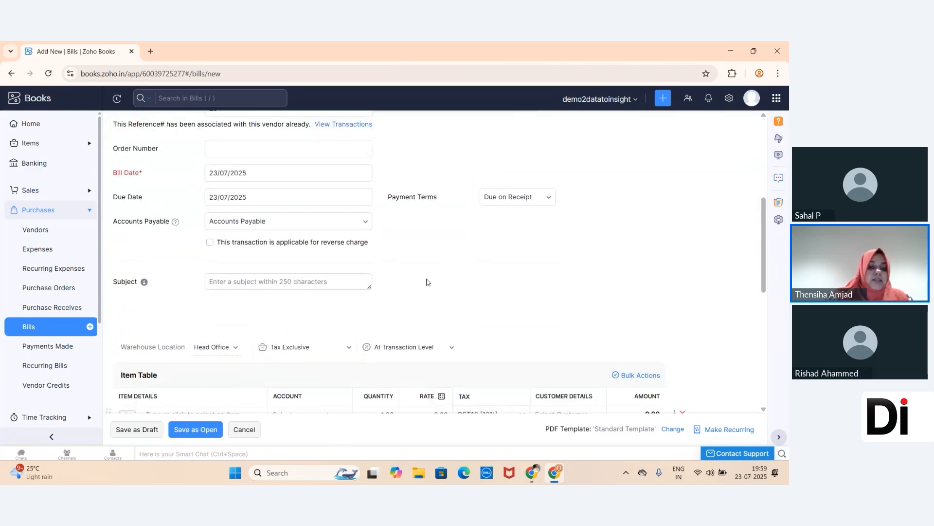
scroll(428, 282, "down", 1)
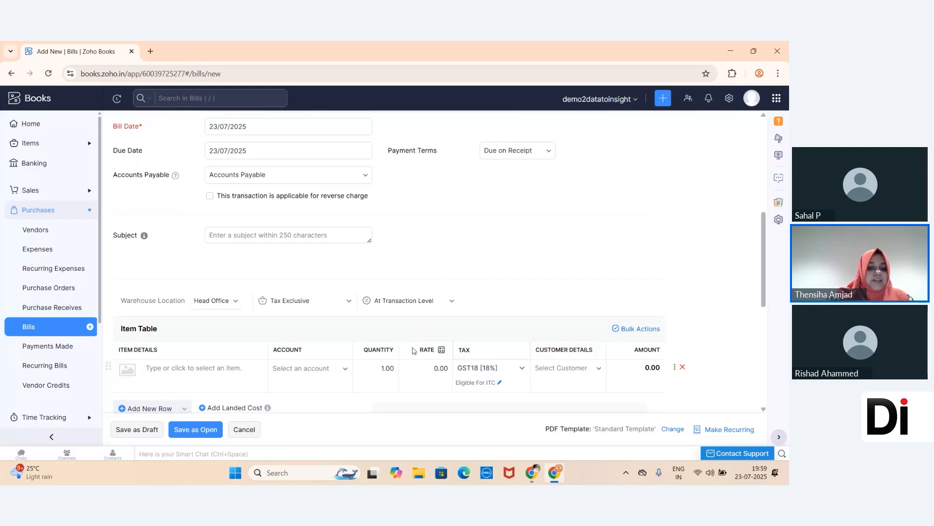
left_click(229, 370)
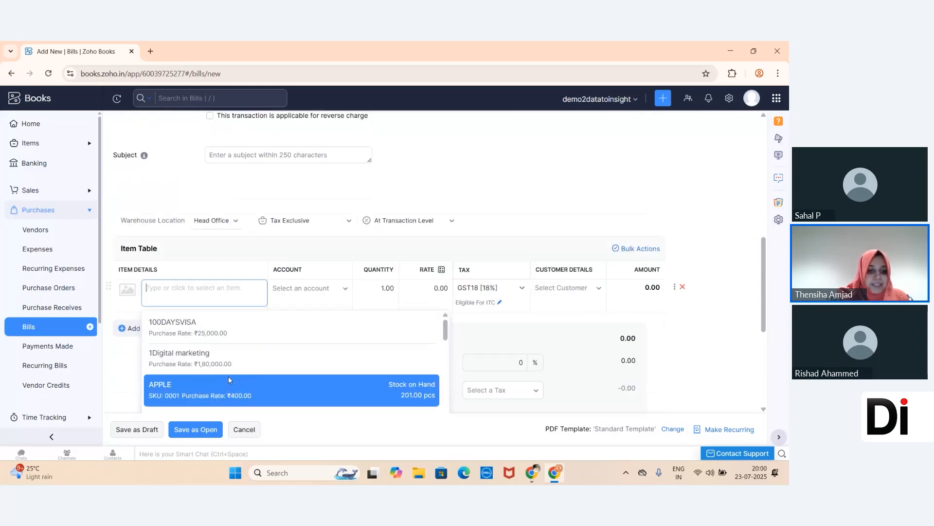
scroll(260, 379, "down", 5)
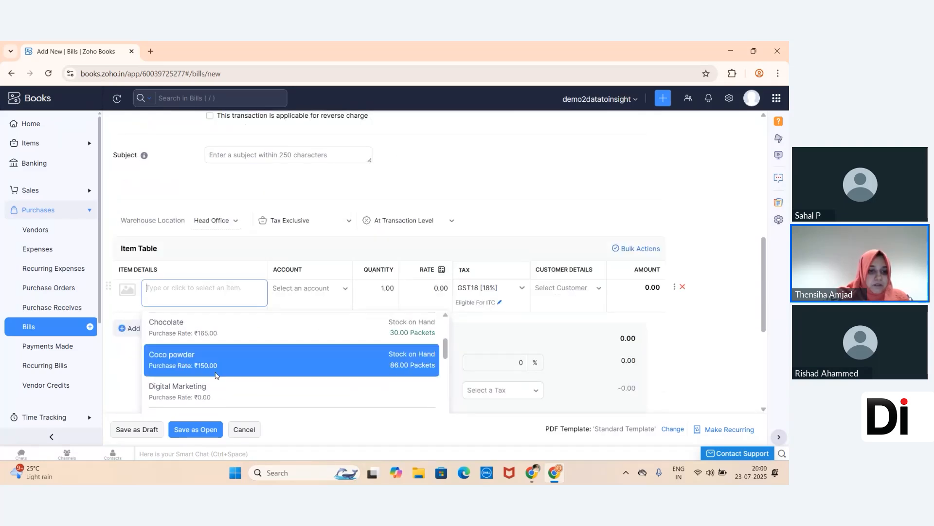
left_click(253, 355)
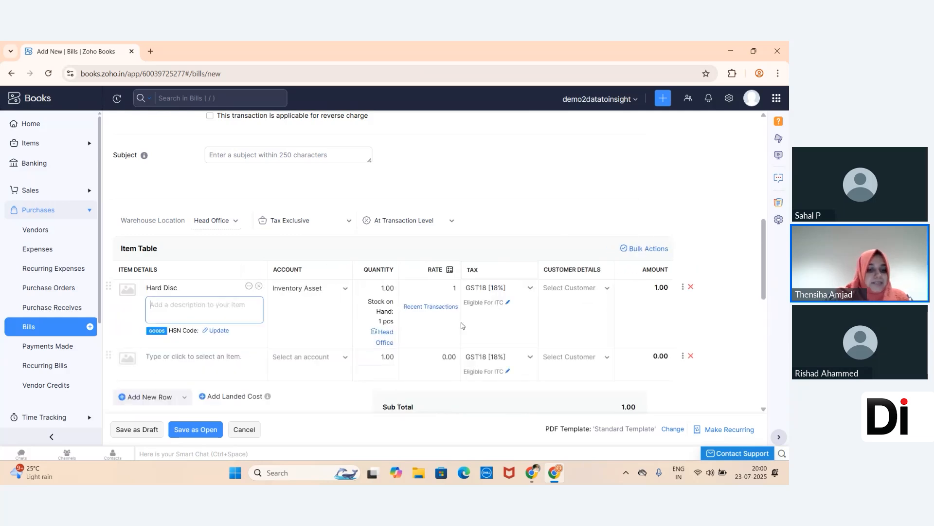
left_click(453, 289)
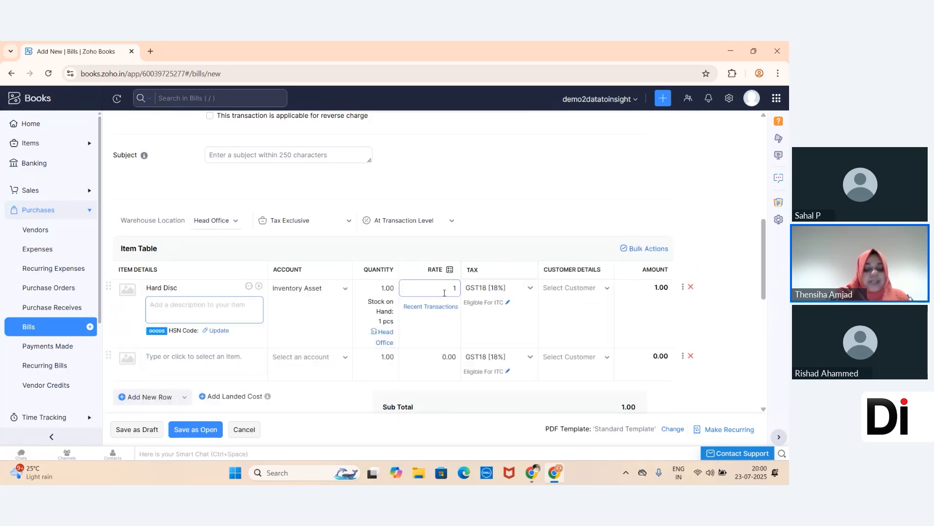
type("25000")
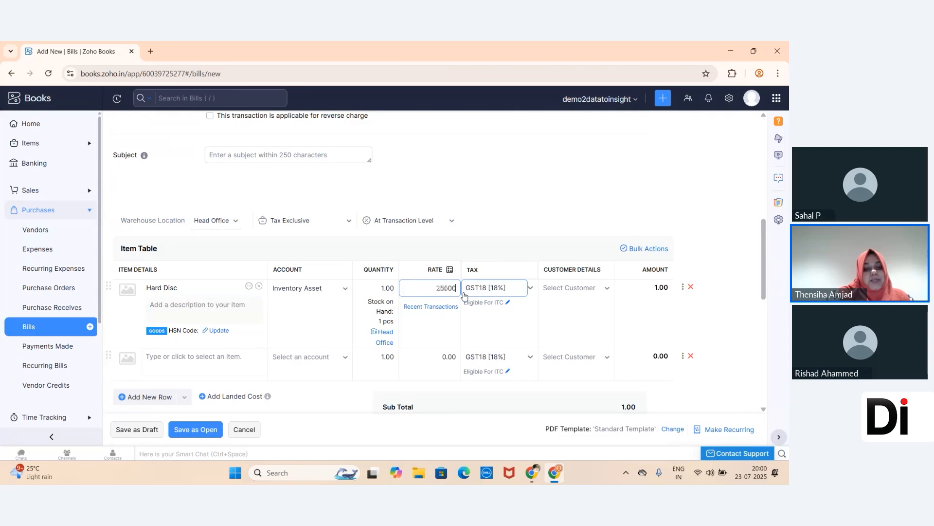
left_click(204, 432)
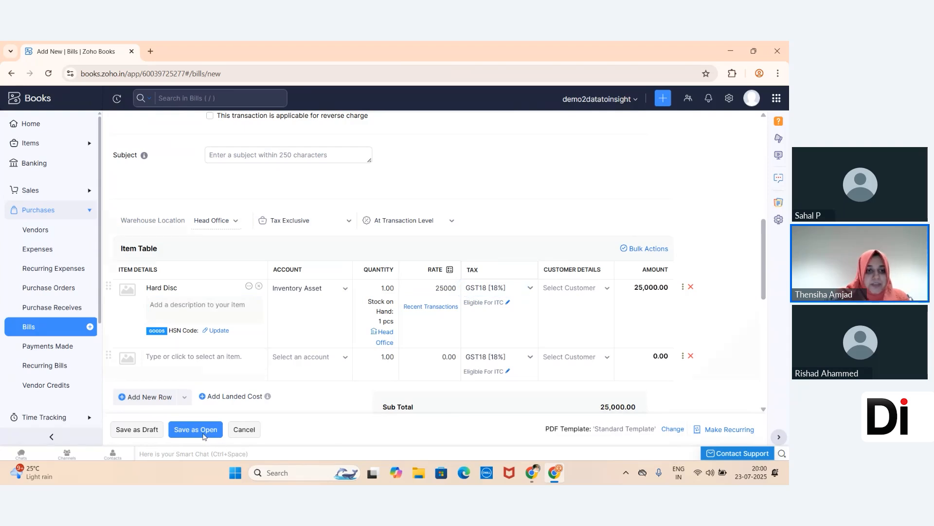
Set the Hard Disc item's HSN code to 123456, try again to save the bill as open, and cancel the bill
scroll(305, 322, "down", 3)
scroll(305, 322, "down", 1)
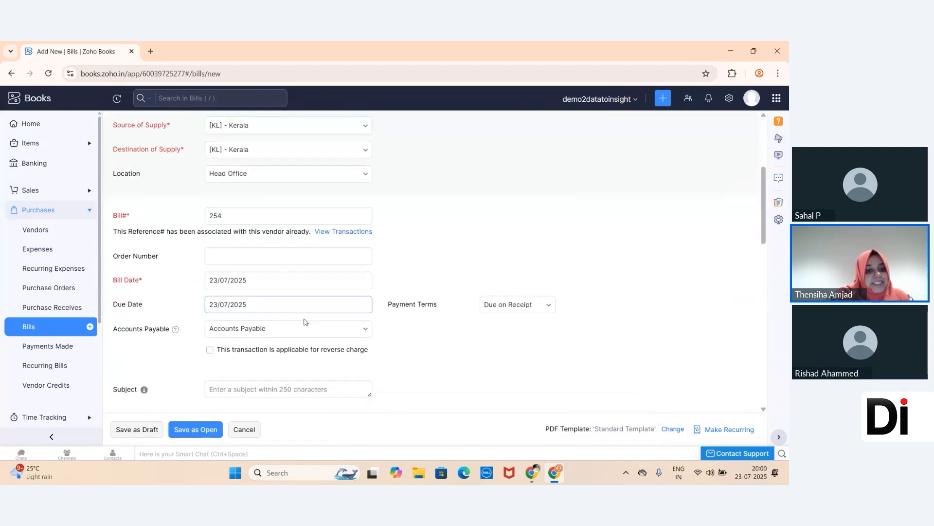
scroll(287, 340, "down", 4)
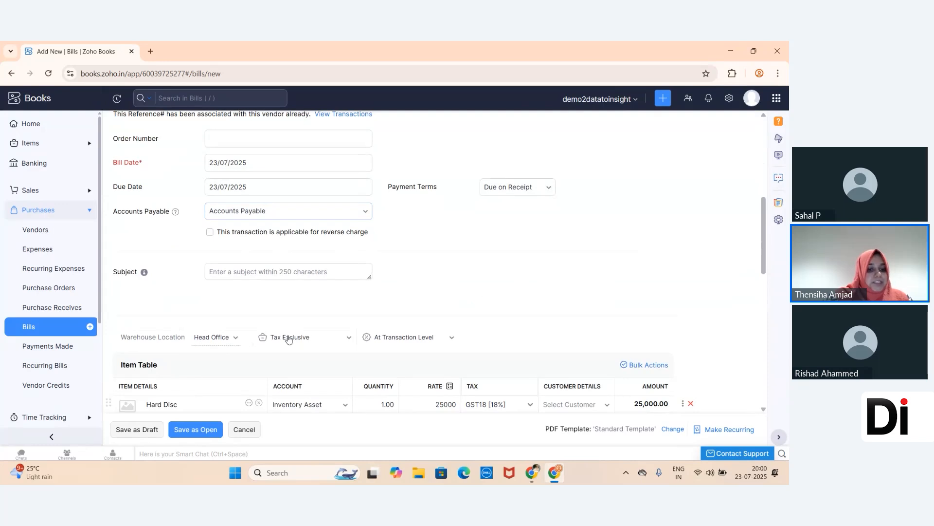
left_click(218, 381)
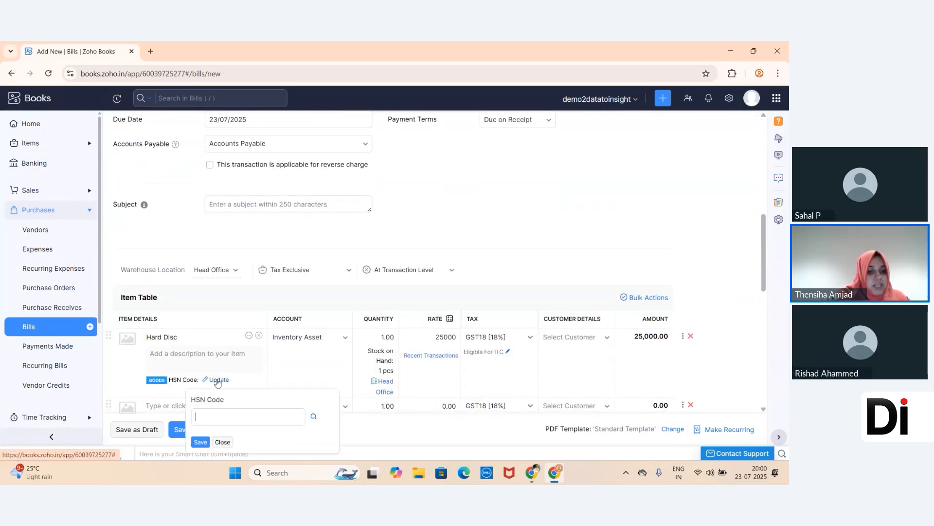
type("123456")
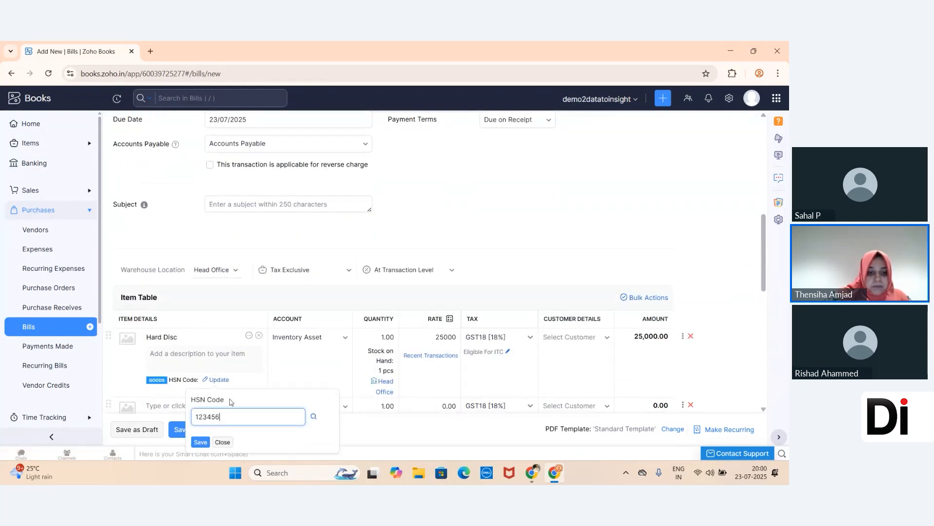
left_click(200, 442)
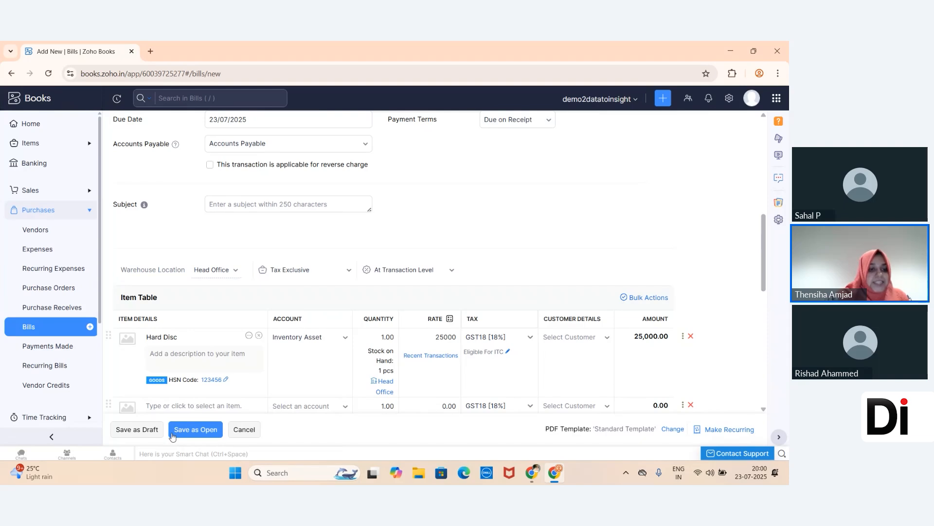
left_click(185, 434)
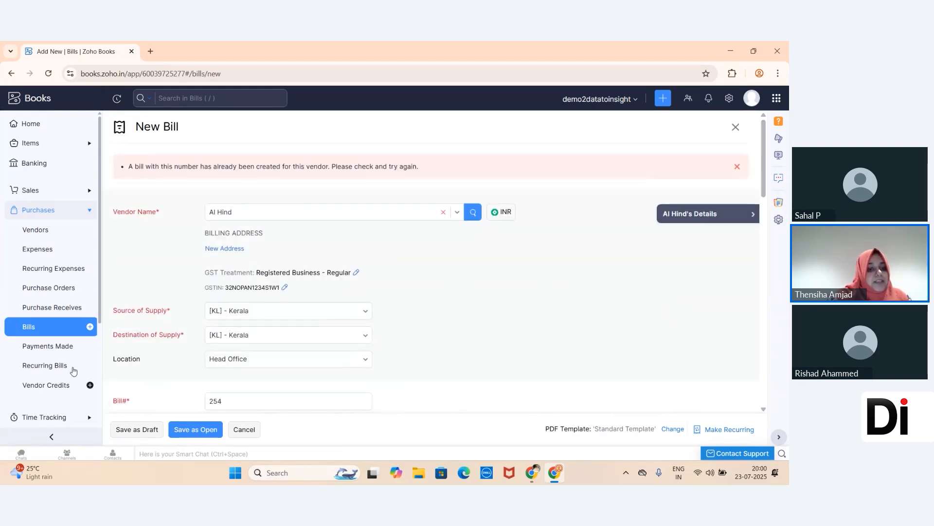
left_click(244, 429)
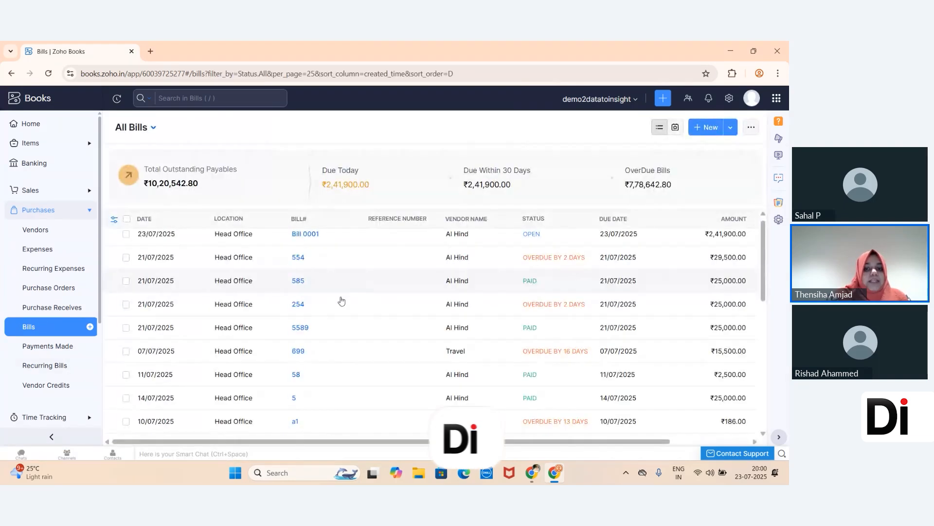
Record a Cash payment of 241900 INR for Al Hind's Bill 0001, paid through Alhind, and save it as paid
left_click(396, 245)
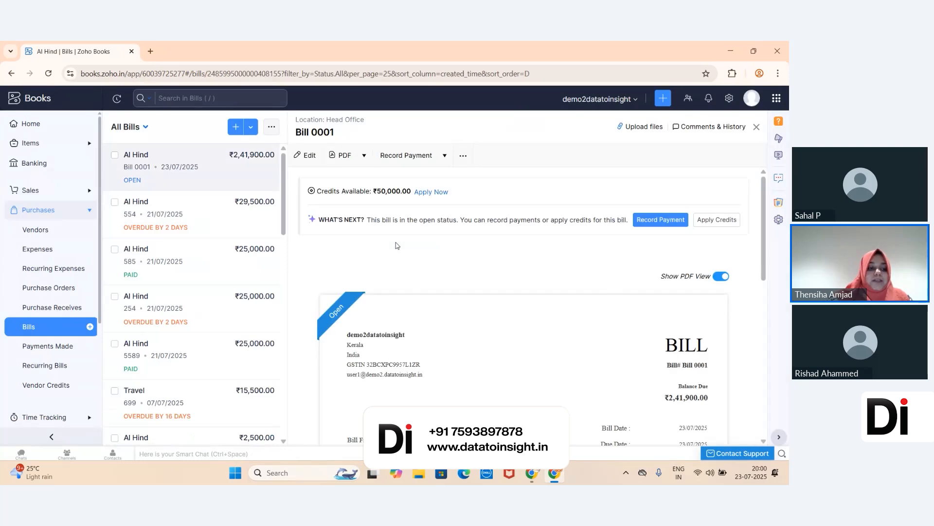
left_click(661, 220)
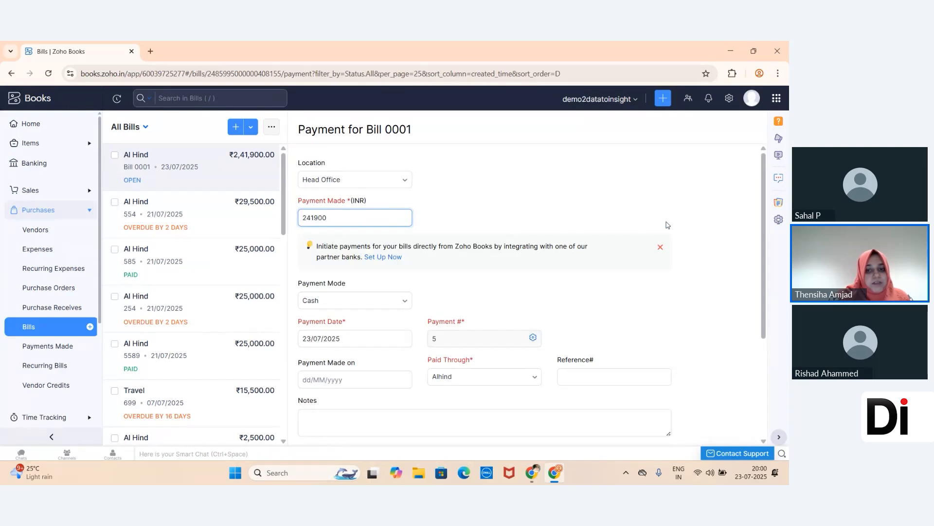
scroll(370, 273, "down", 1)
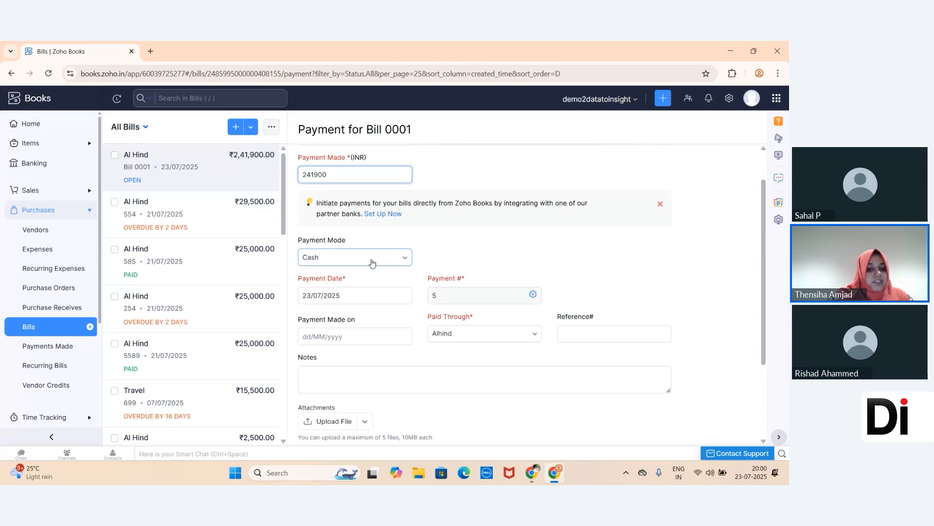
scroll(371, 263, "down", 3)
left_click(383, 355)
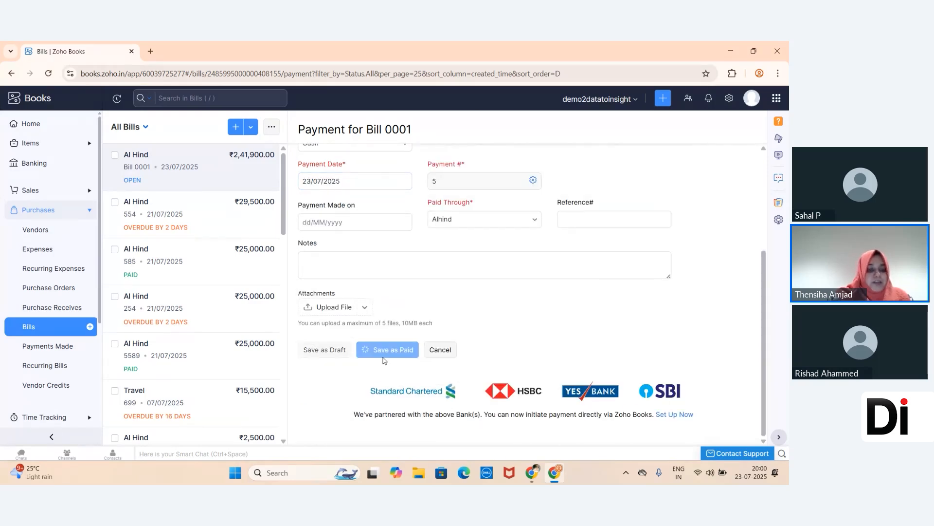
View the list of payments made to vendors and open the expenses list
left_click(47, 350)
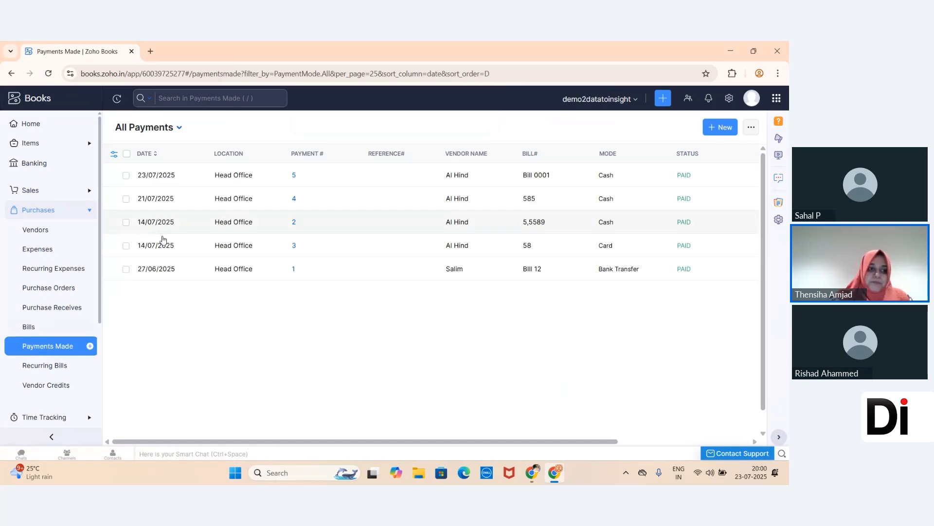
left_click(40, 252)
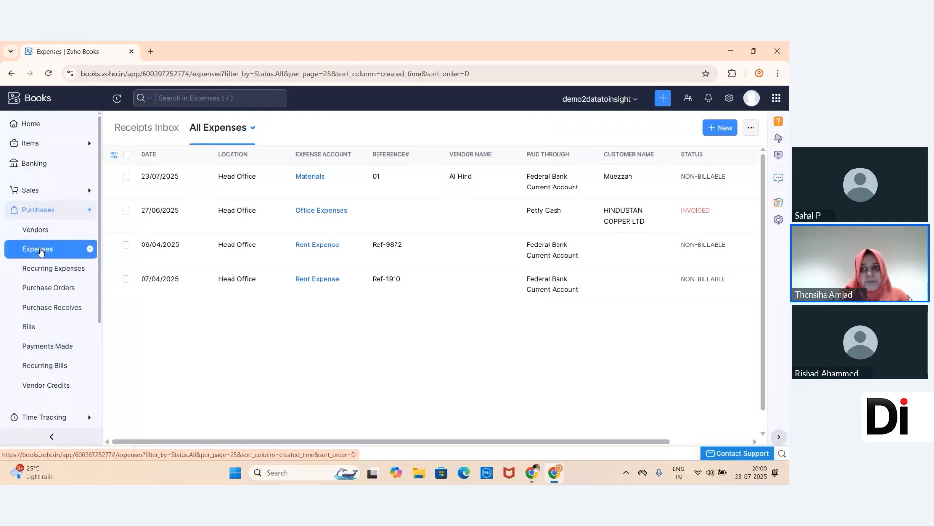
Start a new expense under the Printing and Stationary account with an amount of 2500 INR
left_click(721, 128)
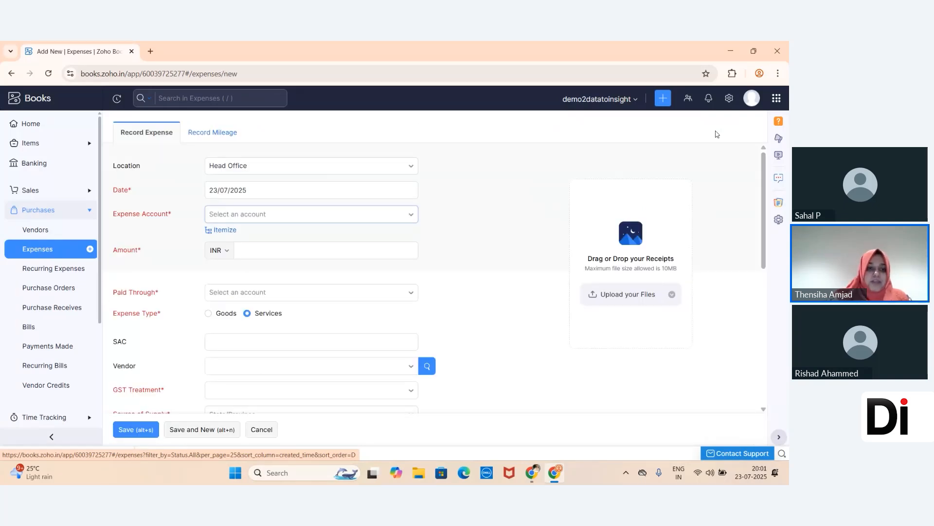
left_click(408, 211)
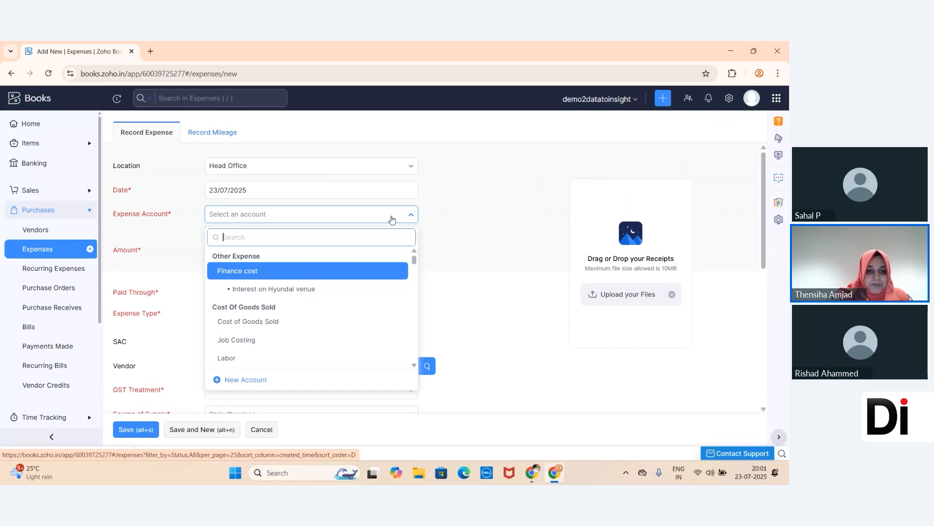
scroll(263, 305, "down", 5)
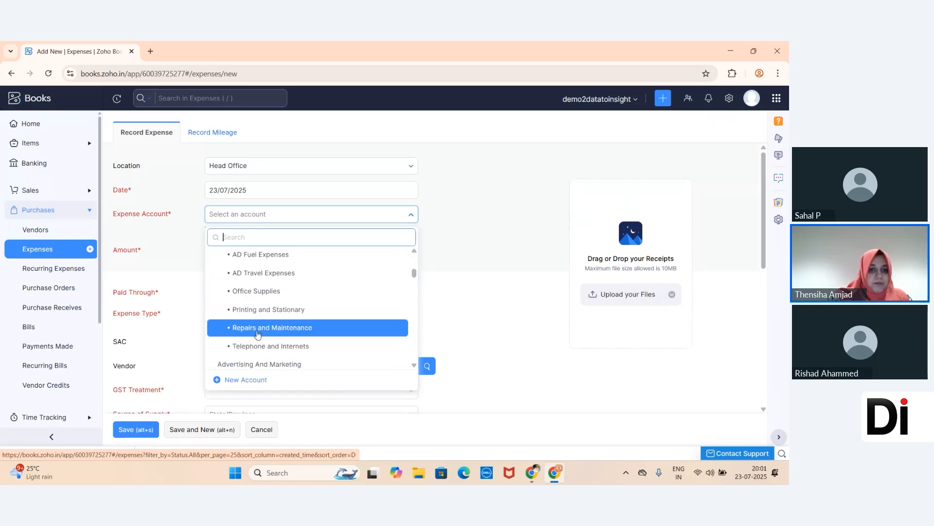
left_click(274, 305)
left_click(248, 251)
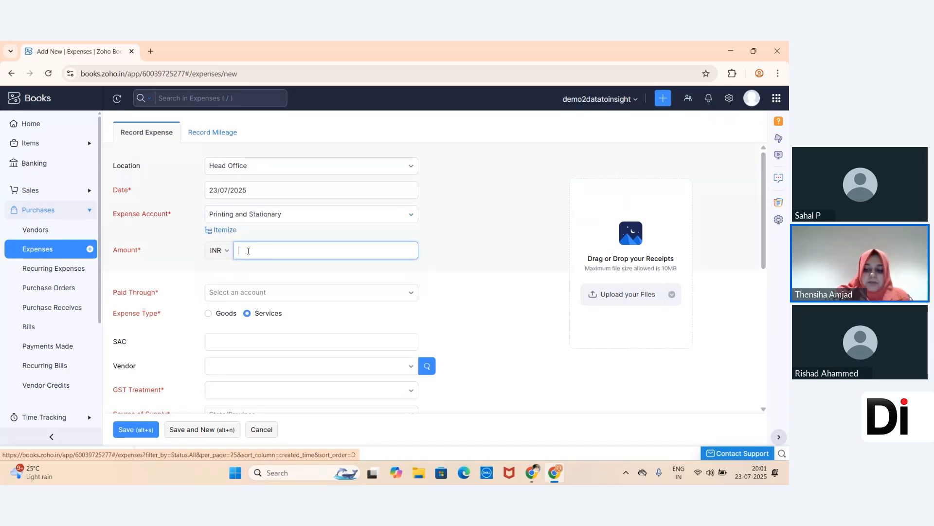
Set the expense as paid through Petty Cash, save it, and review its journal entry
left_click(322, 292)
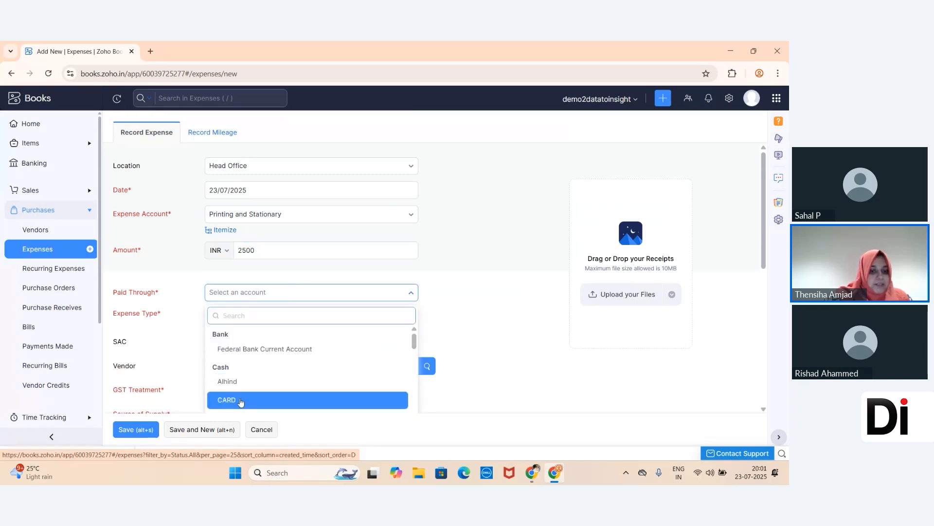
scroll(253, 389, "down", 3)
left_click(265, 338)
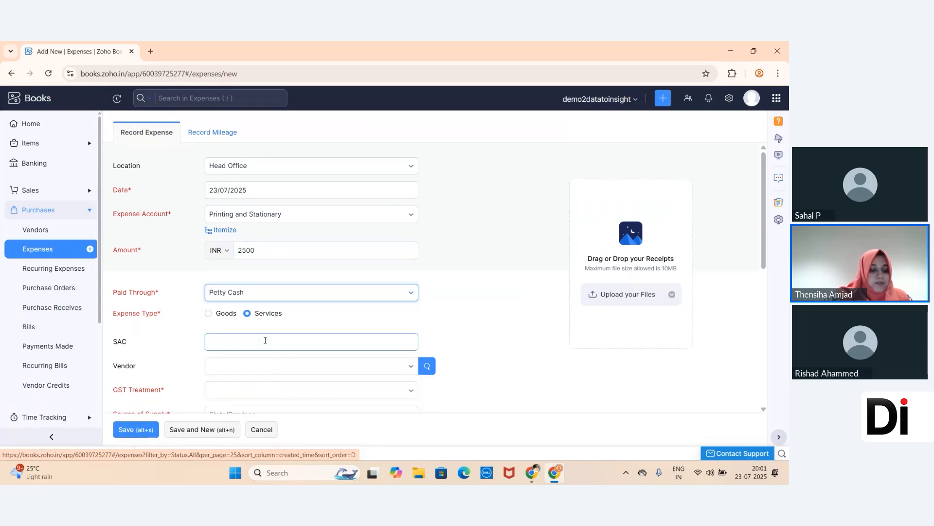
scroll(214, 340, "down", 2)
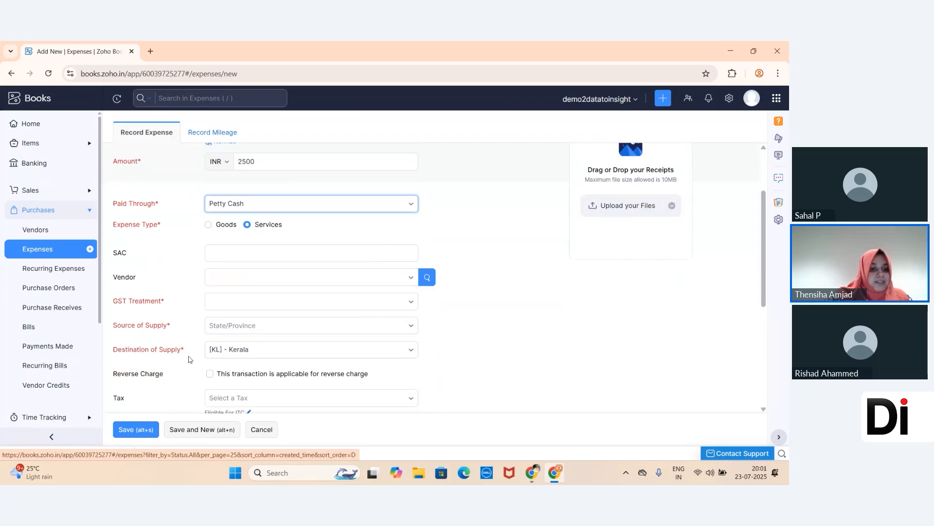
left_click(136, 430)
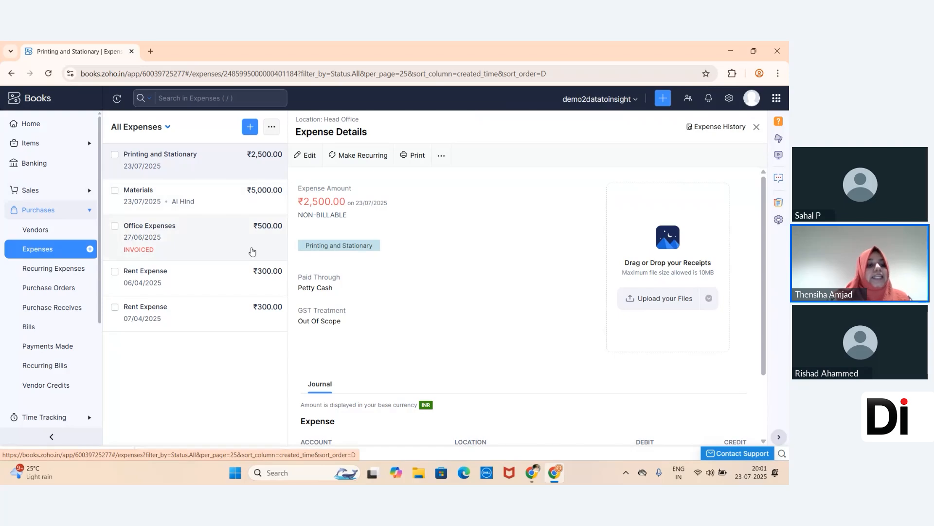
scroll(377, 370, "down", 2)
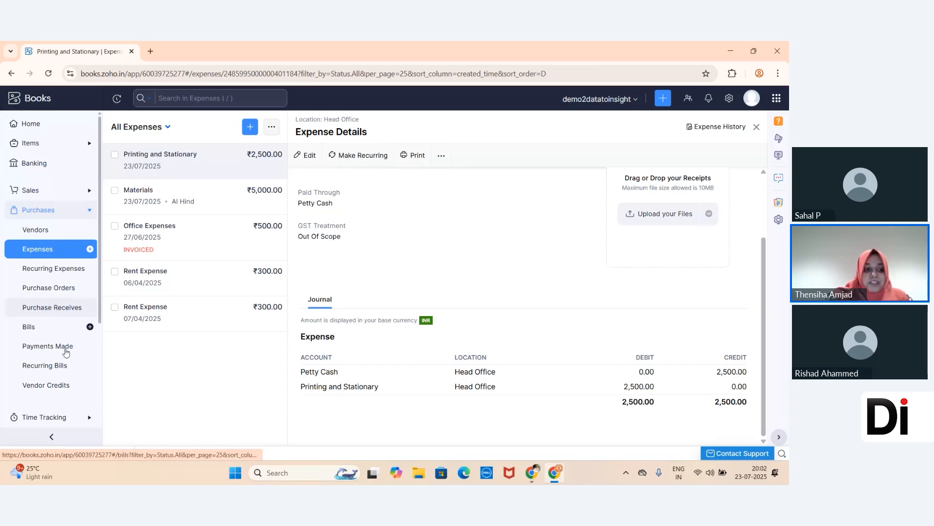
Open the time tracking projects list and review the billing method in the Manali Tour project's overview
scroll(59, 343, "down", 2)
left_click(53, 340)
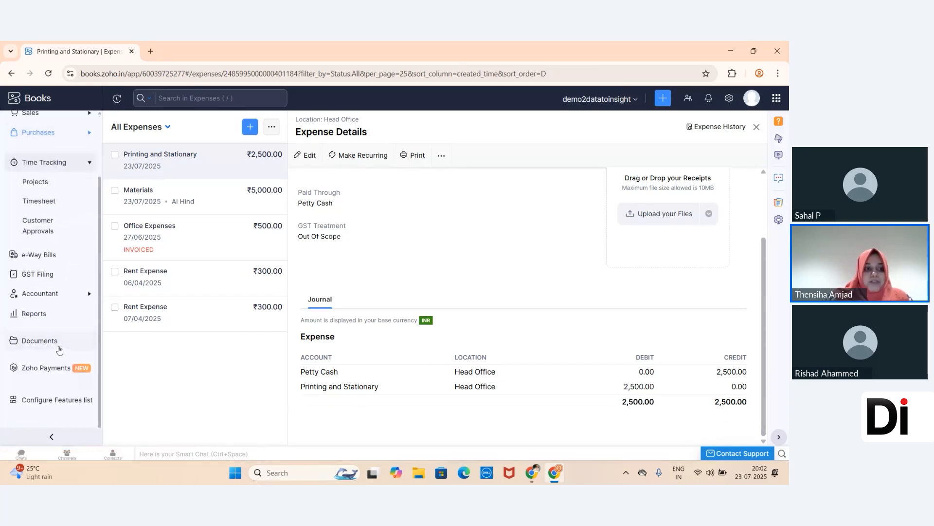
left_click(46, 180)
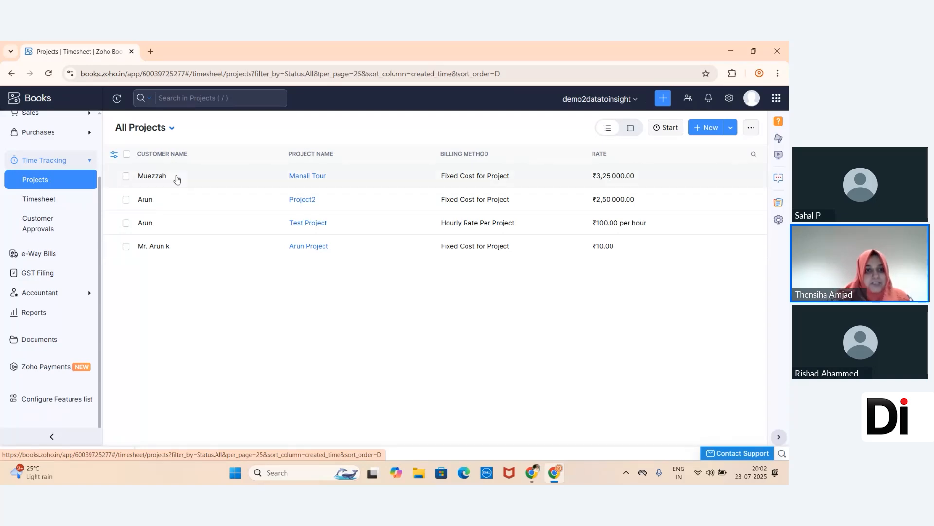
left_click(204, 181)
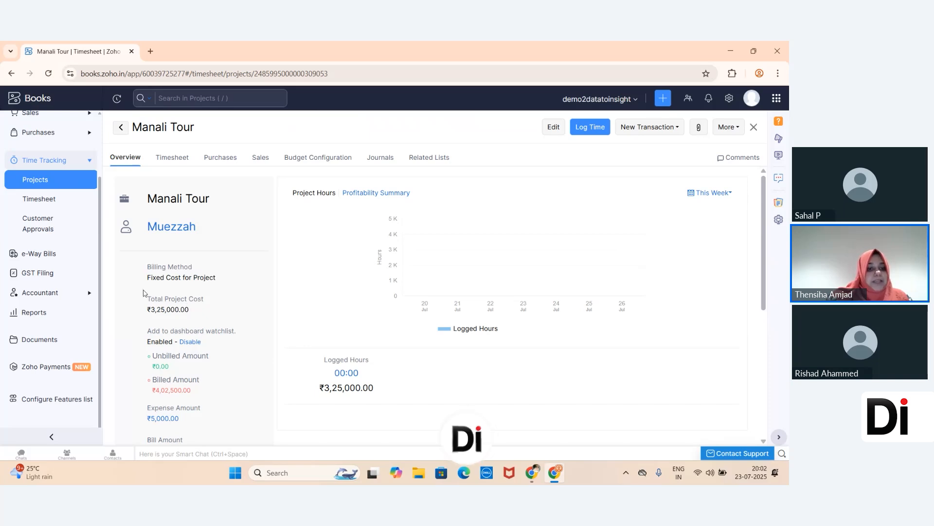
left_click_drag(216, 278, 171, 285)
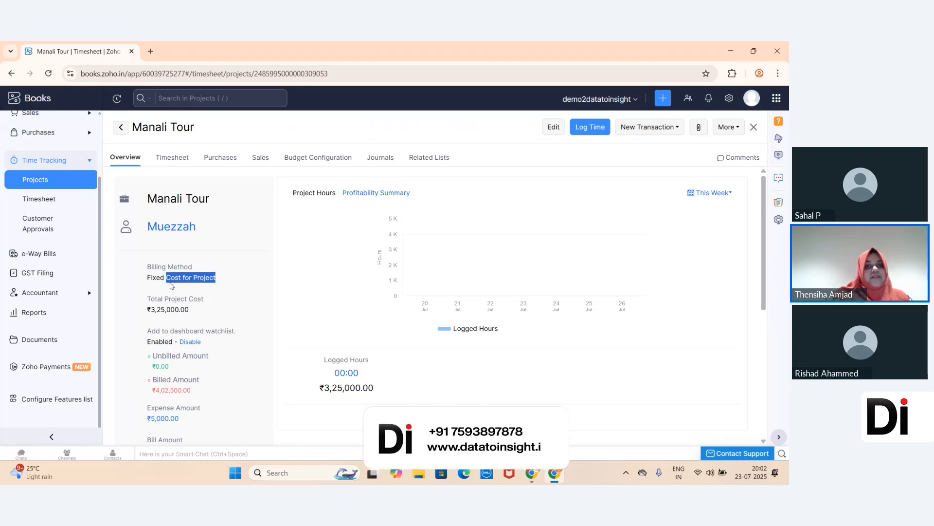
left_click(187, 289)
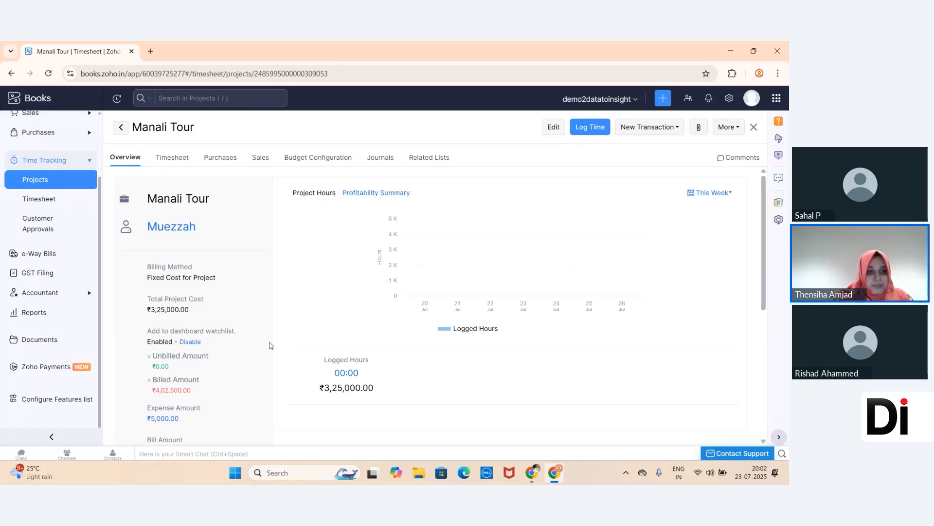
Review the expenses and bills under the Manali Tour project's purchases, and open its sales transactions
left_click(227, 164)
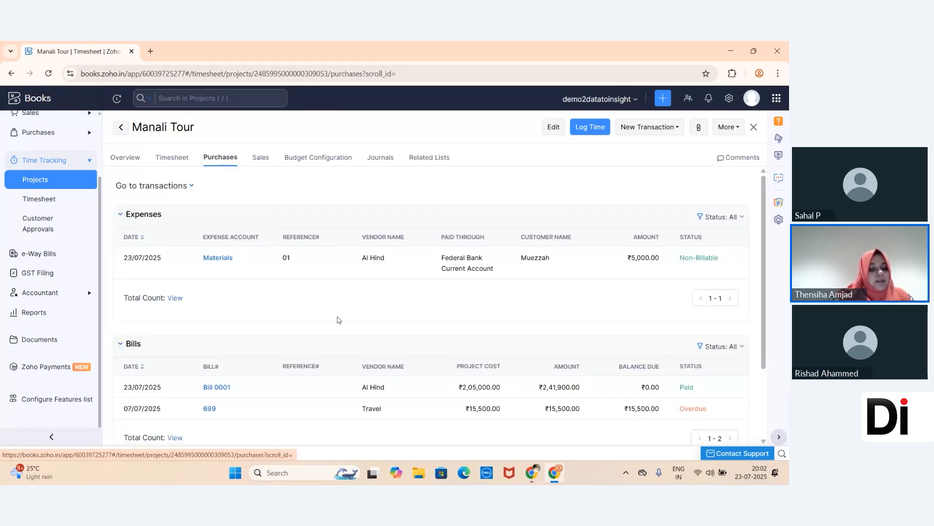
scroll(339, 320, "down", 2)
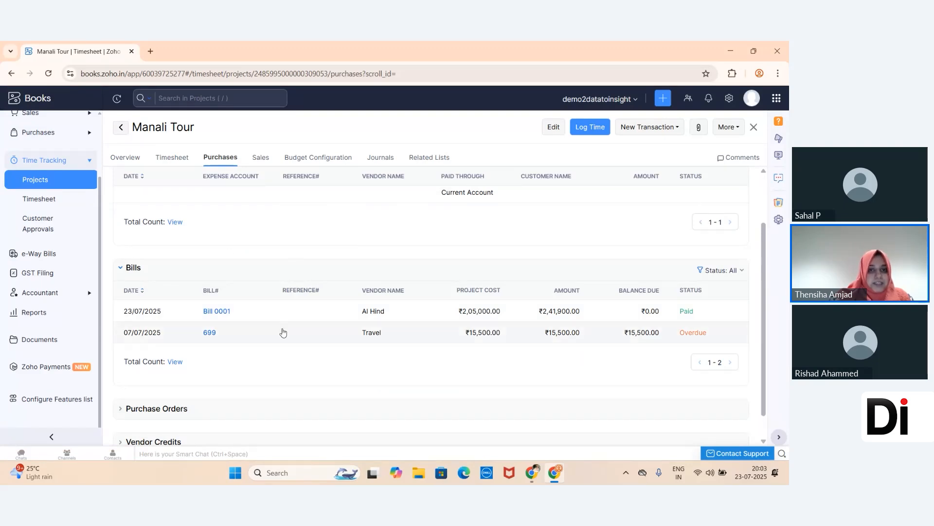
scroll(282, 327, "up", 2)
left_click(268, 166)
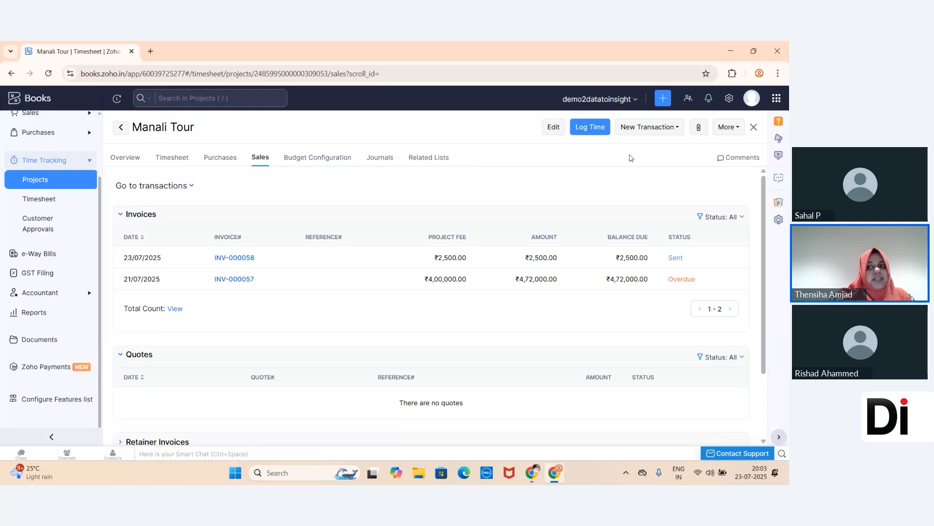
Examine the invoice creation options for the Manali Tour project and cancel without adding an invoice
left_click(640, 129)
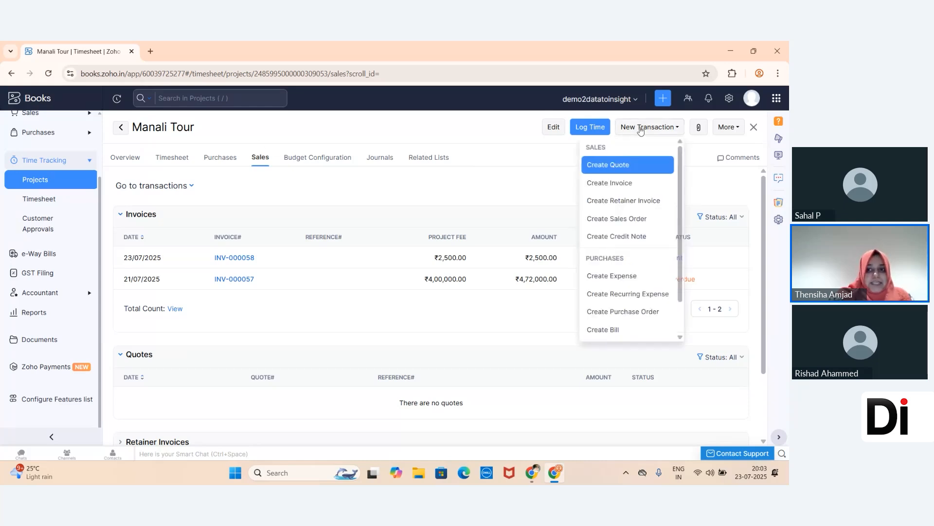
left_click(625, 192)
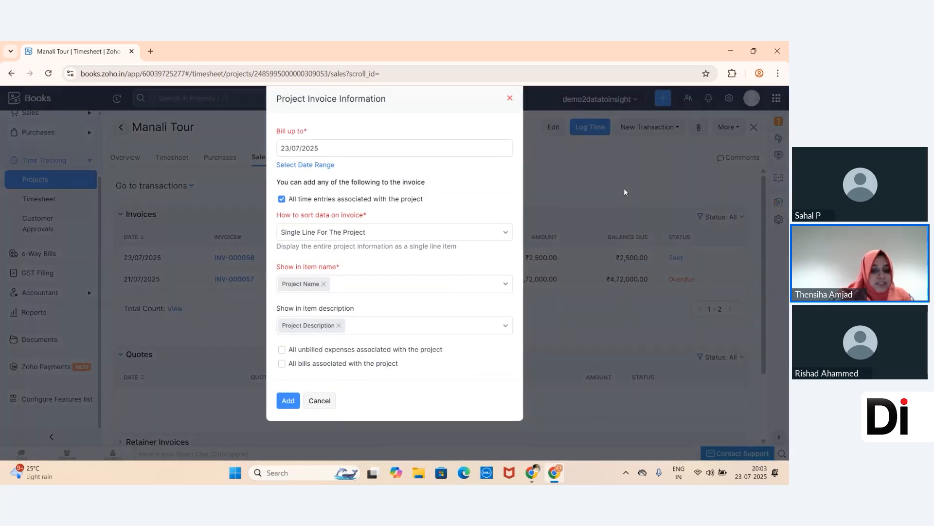
left_click(317, 401)
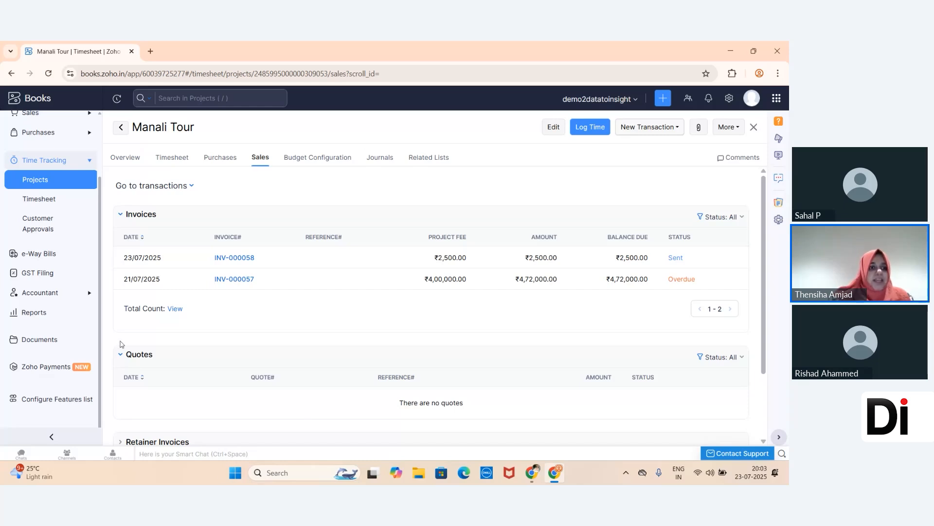
Create a new manual journal in the accountant section with the notes "Salary due"
scroll(38, 254, "up", 2)
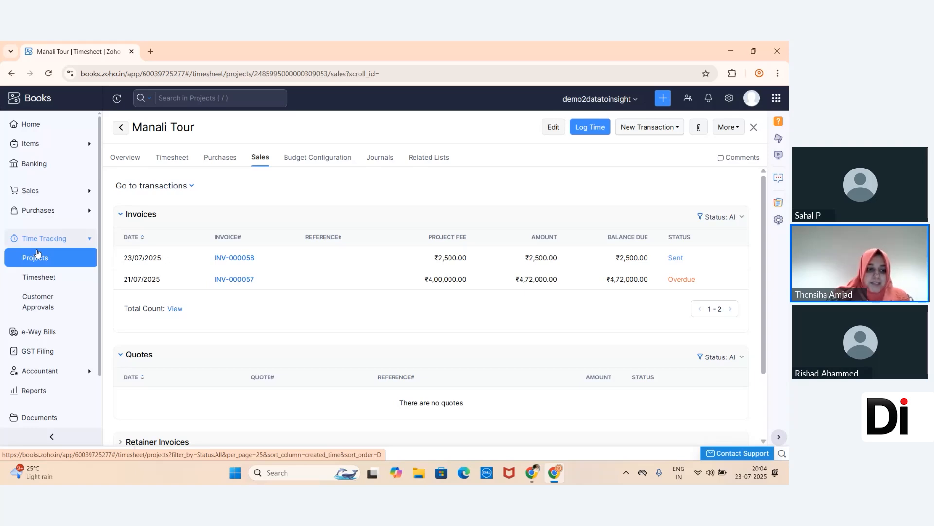
left_click(67, 369)
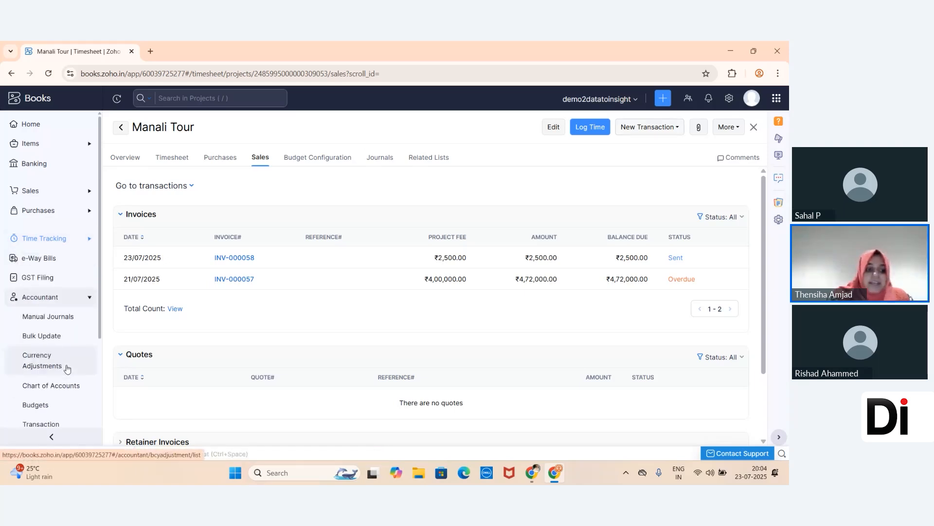
left_click(74, 320)
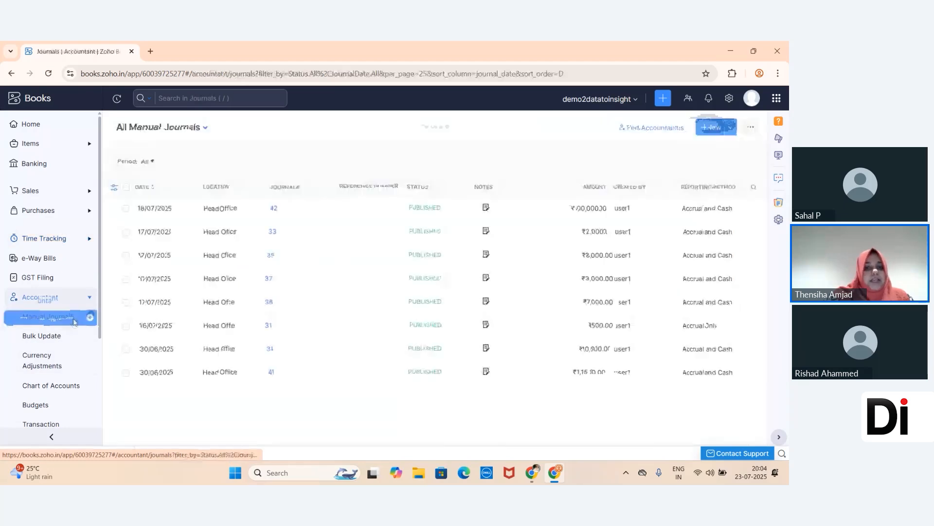
left_click(713, 132)
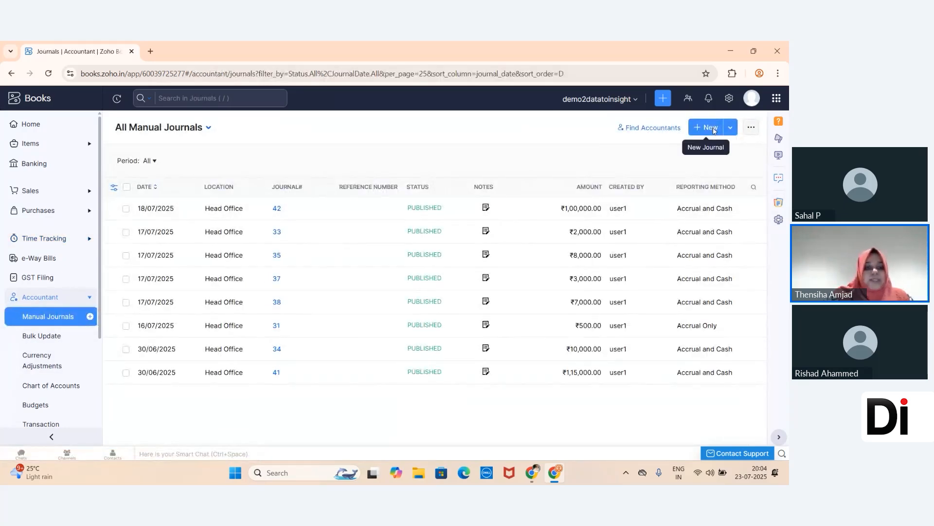
left_click(286, 253)
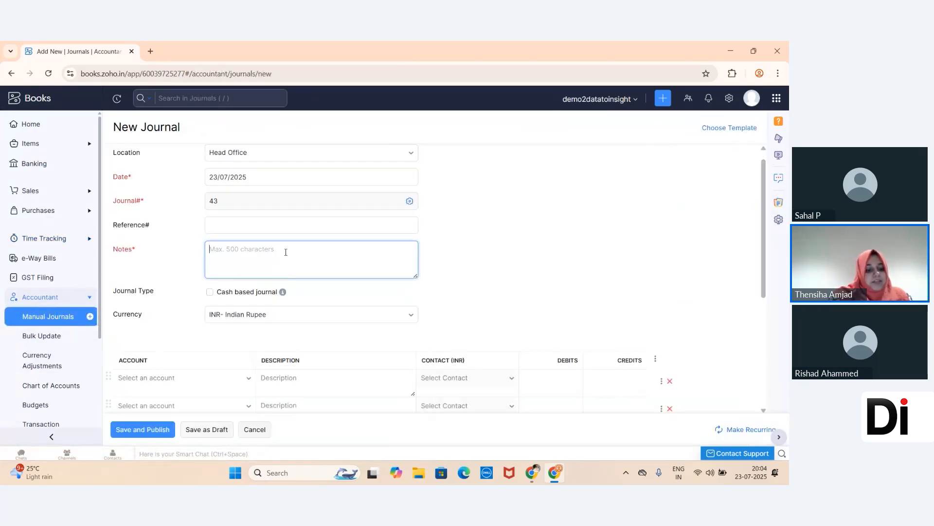
type("Salary due")
scroll(286, 253, "down", 1)
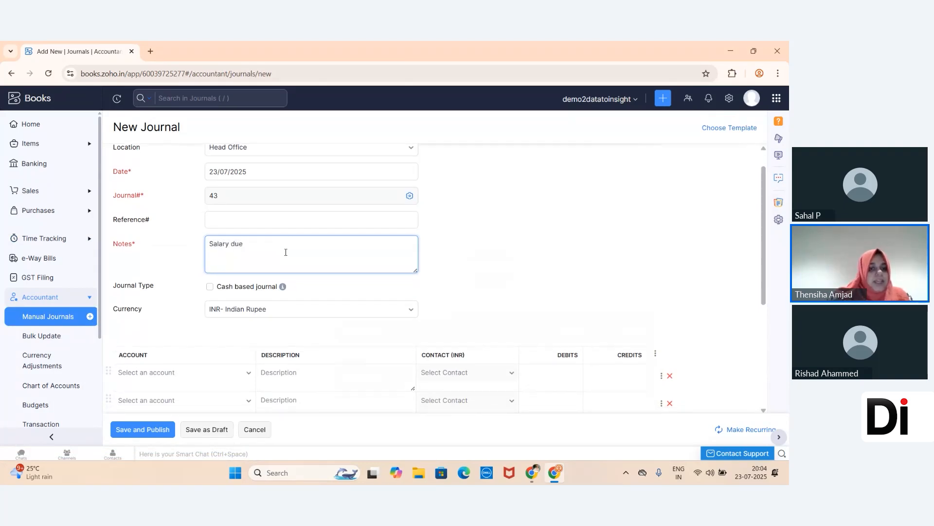
Fill the journal's first line with the employee's Salary Advance sub-account and a debit of 25000
scroll(286, 252, "down", 2)
left_click(356, 254)
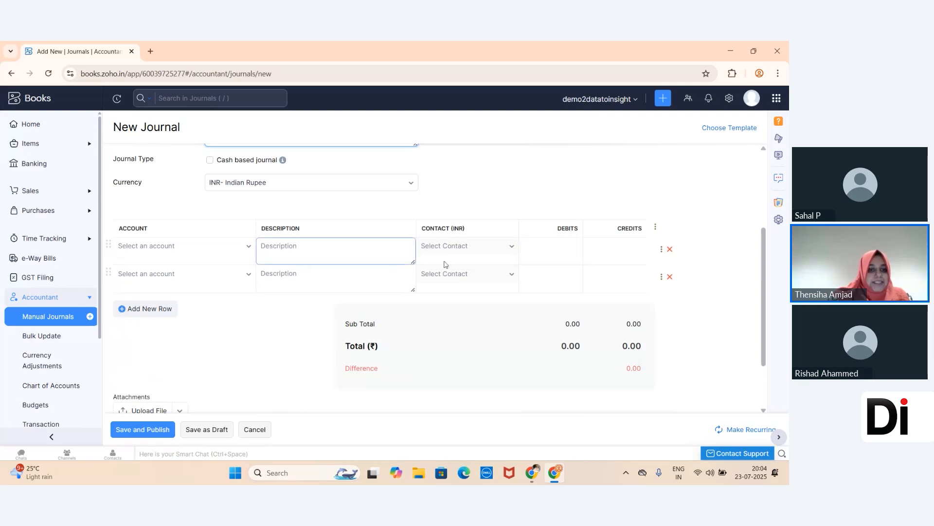
left_click(214, 245)
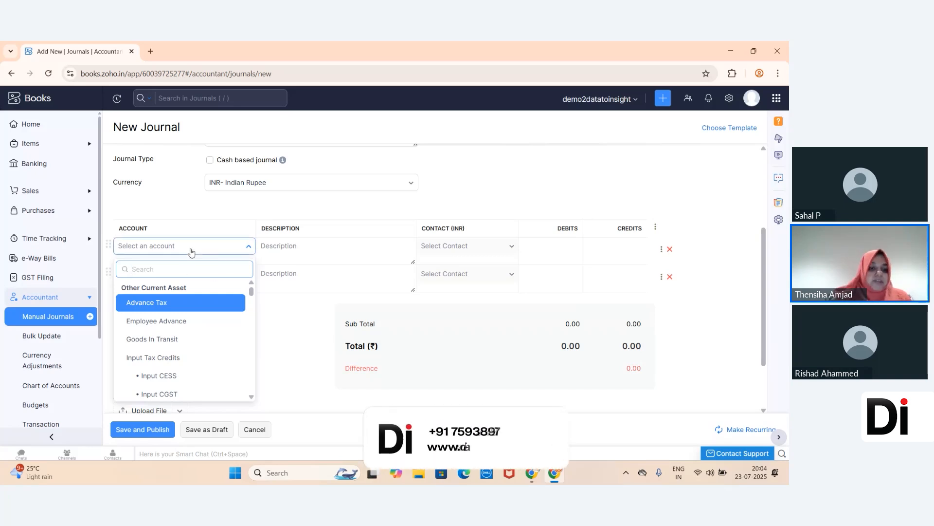
scroll(209, 325, "down", 5)
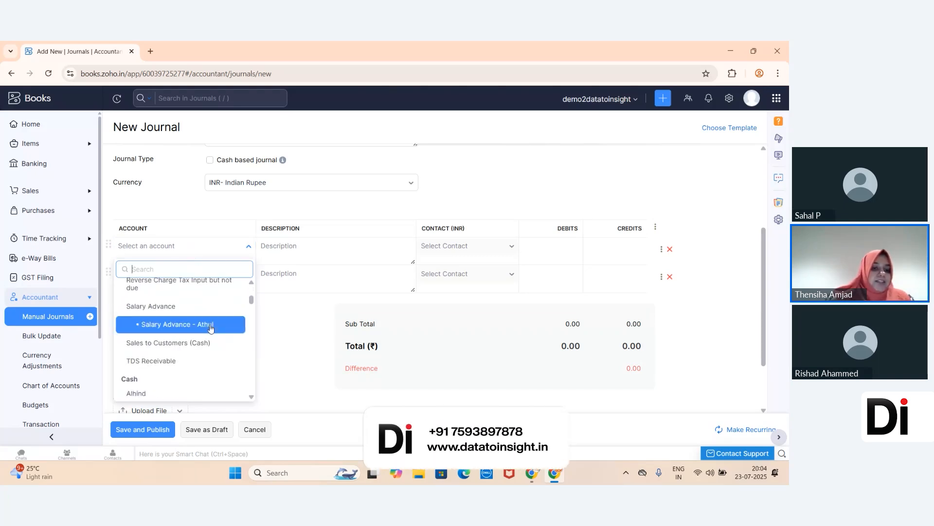
left_click(209, 325)
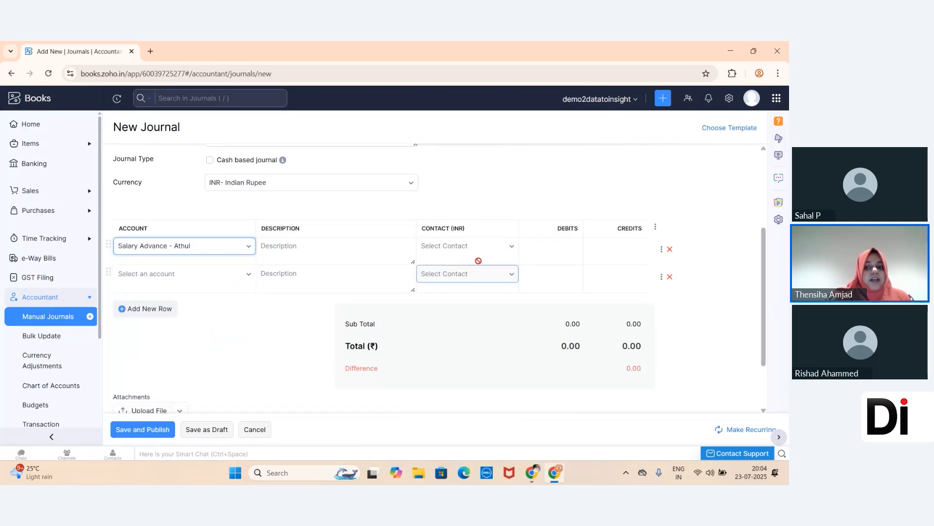
left_click(562, 246)
type("25000")
Add Salaries and Employee Wages with a credit of 25000 on the second line, and save and publish the journal
left_click(198, 282)
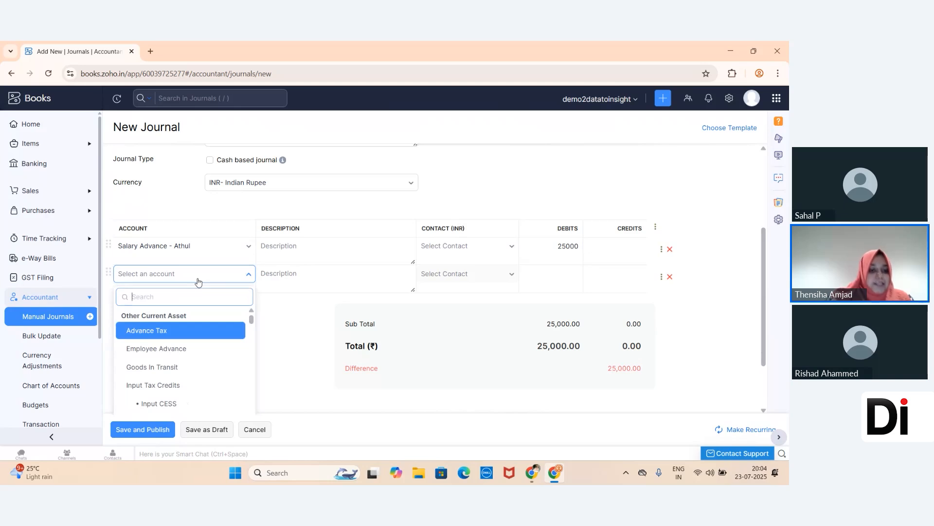
type("sala")
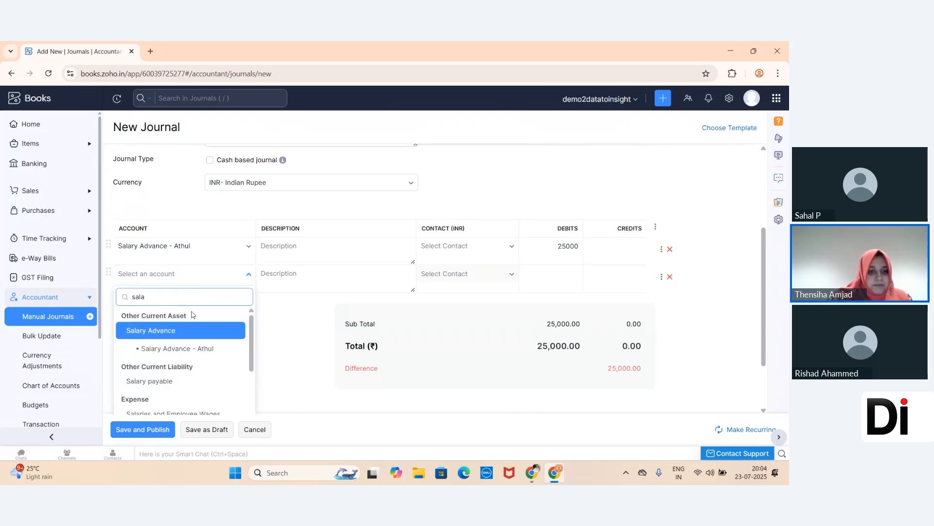
scroll(186, 367, "down", 1)
scroll(186, 366, "down", 1)
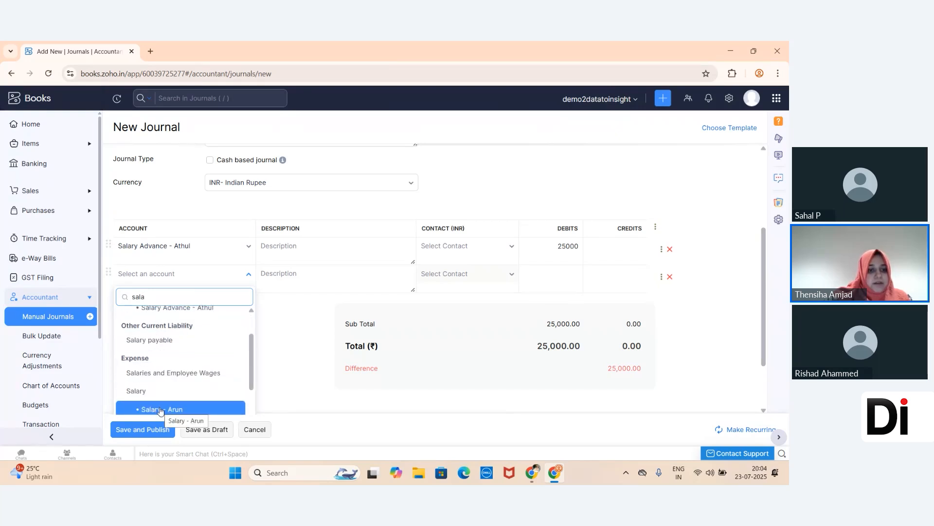
left_click(165, 374)
left_click(626, 288)
type("25000")
left_click(144, 435)
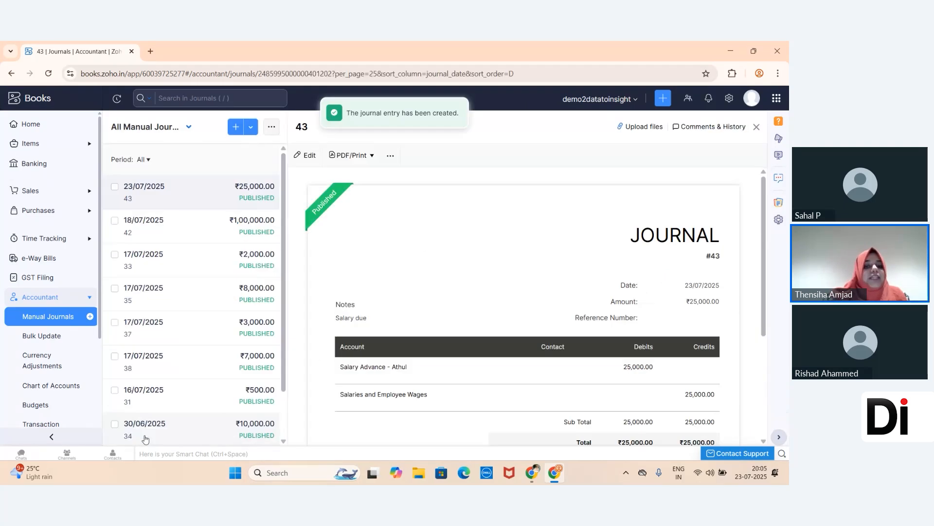
scroll(349, 306, "down", 4)
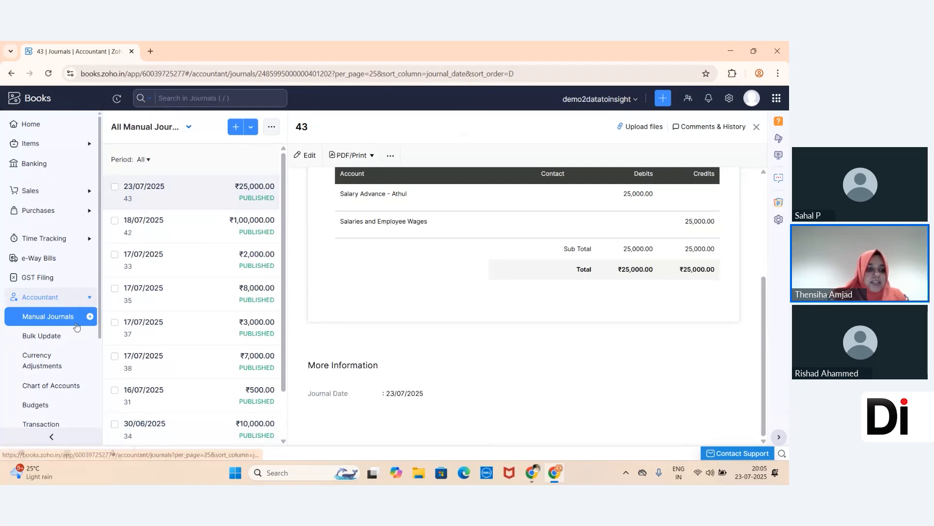
Examine the active accounts in the banking overview and the options for connecting a bank or credit card
scroll(76, 326, "down", 1)
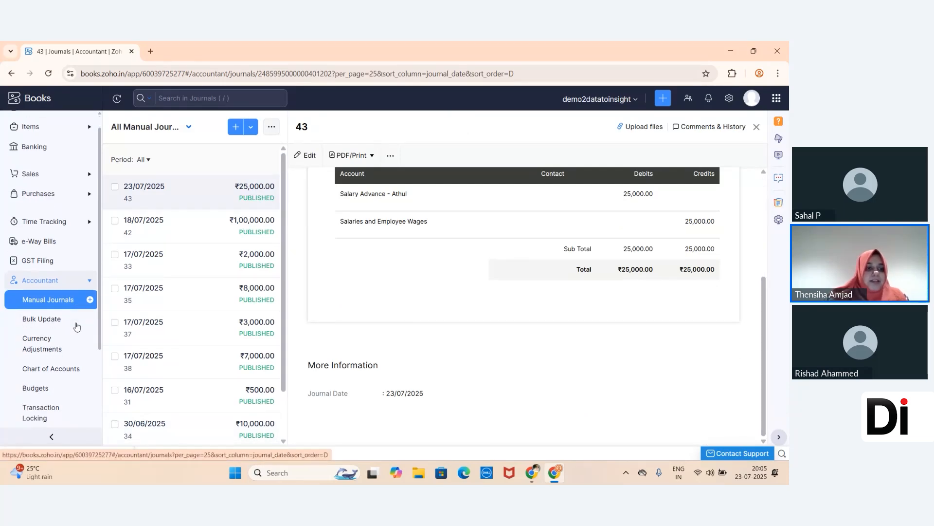
scroll(76, 326, "up", 1)
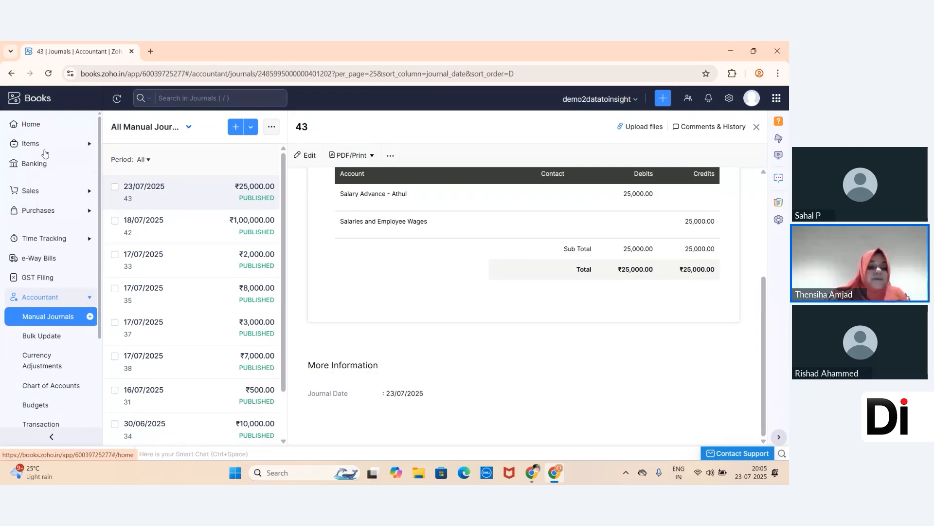
left_click(52, 170)
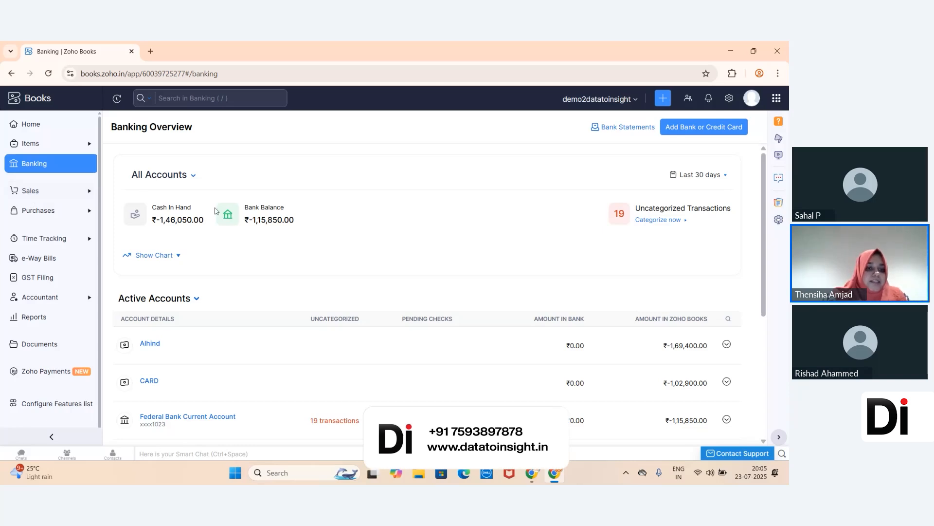
scroll(278, 360, "down", 1)
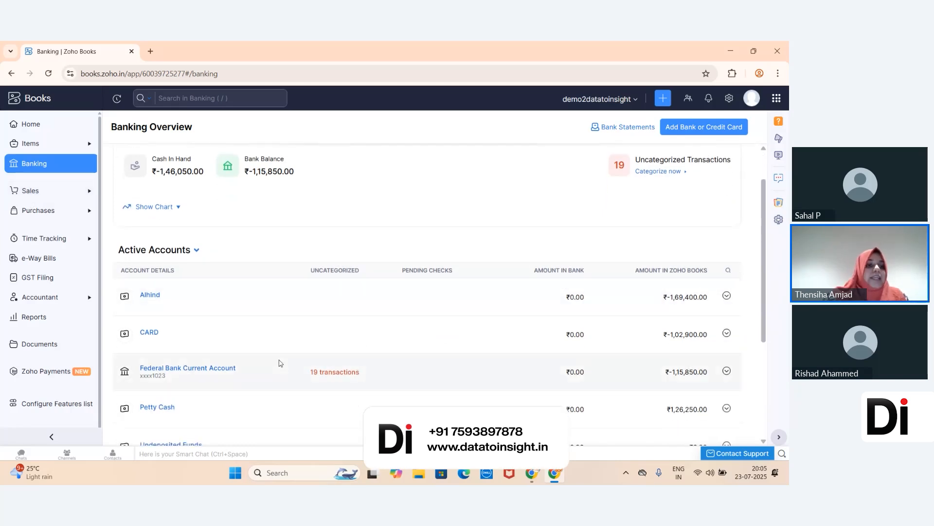
scroll(308, 288, "down", 1)
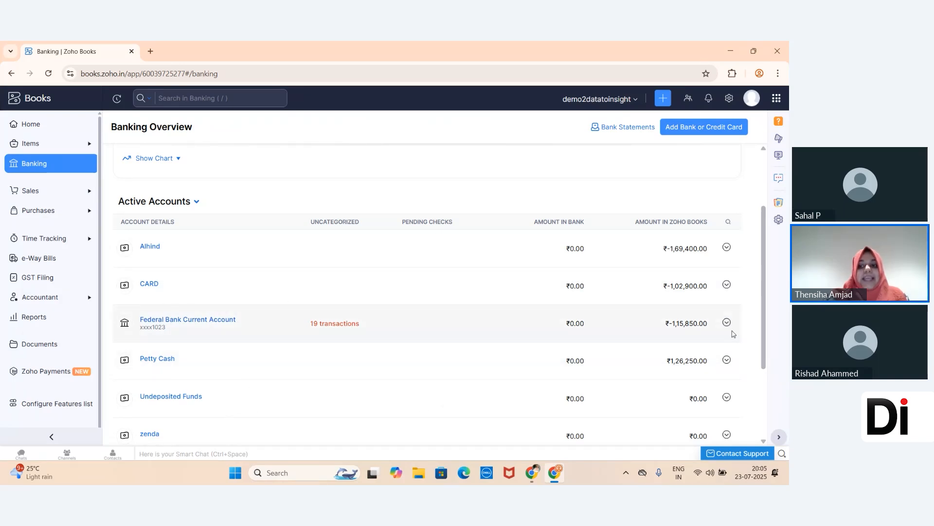
scroll(734, 333, "down", 2)
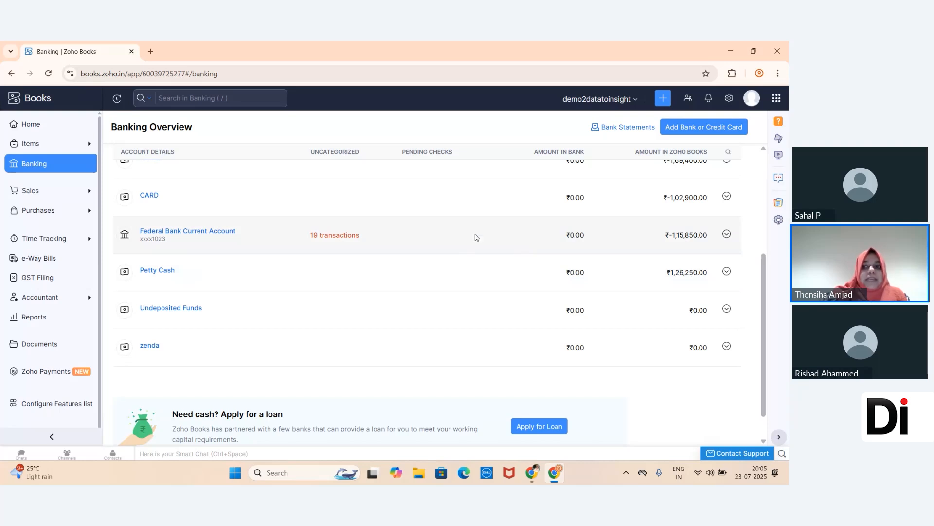
scroll(679, 233, "up", 4)
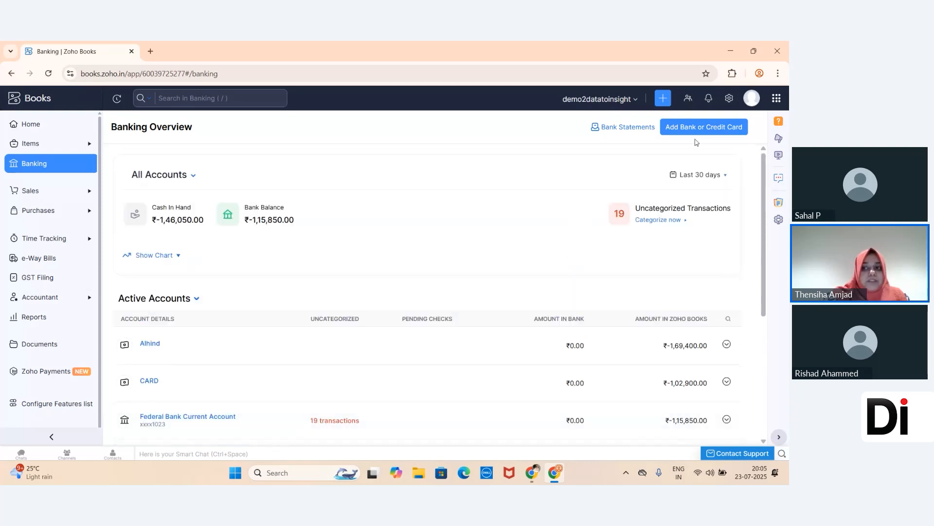
left_click(712, 128)
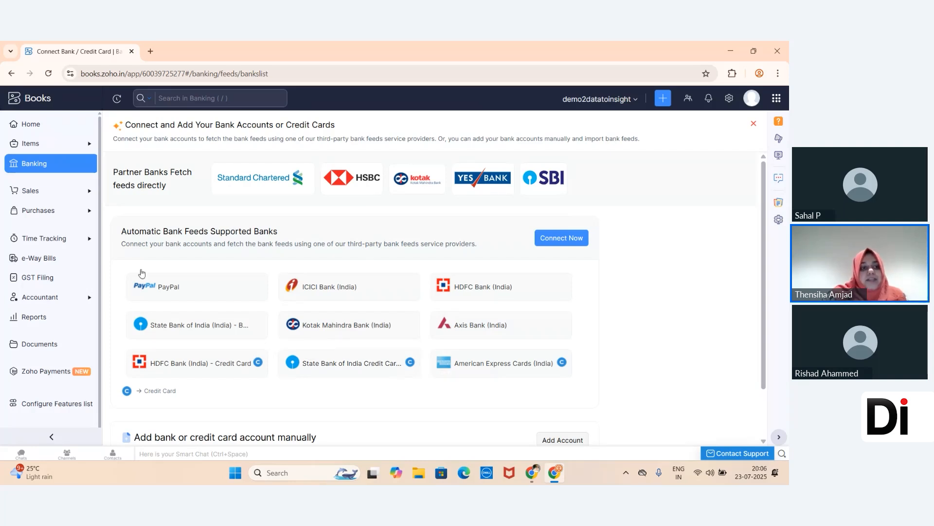
left_click(49, 163)
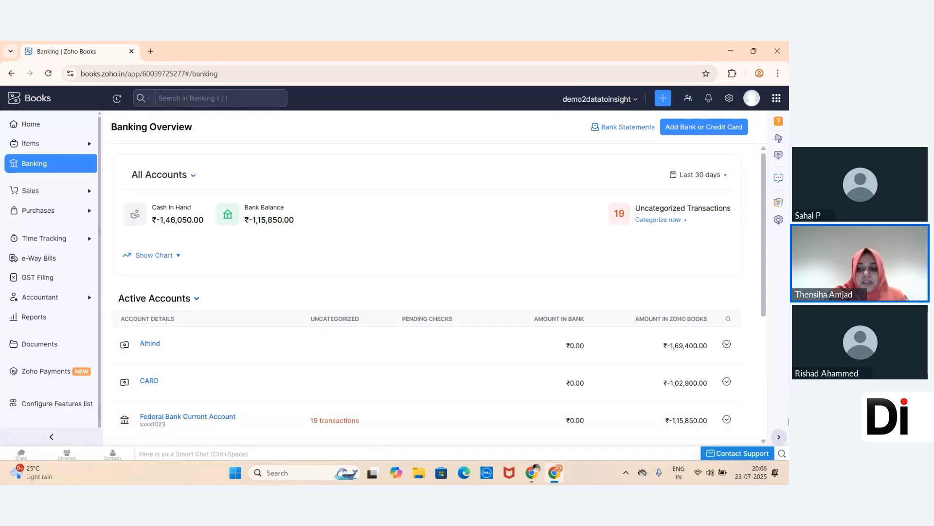
View the Federal Bank Current Account's uncategorized transactions and examine the possible matches for the 20/07/2025 withdrawal
left_click(727, 421)
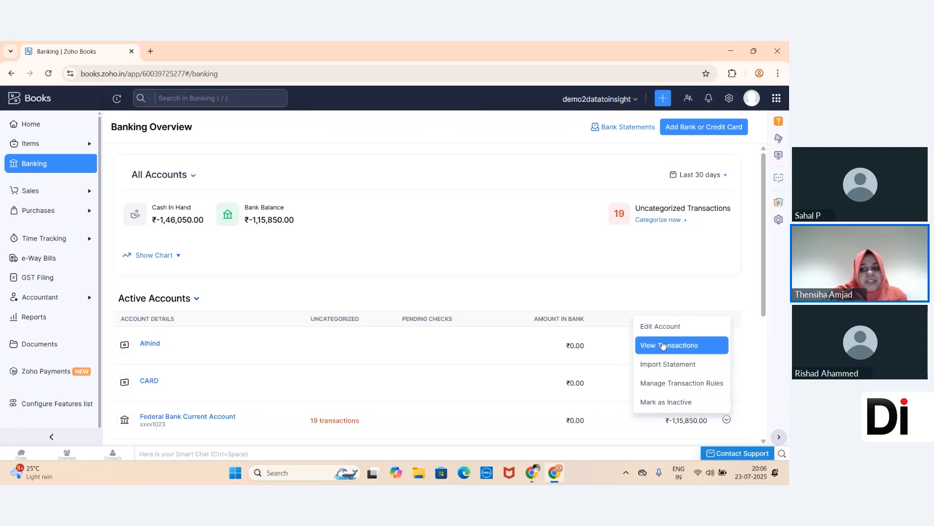
left_click(679, 346)
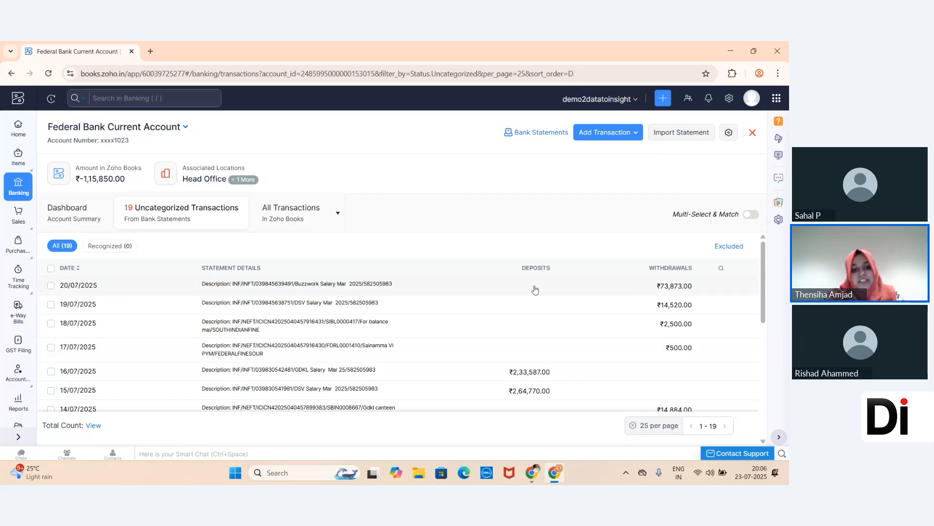
left_click(417, 295)
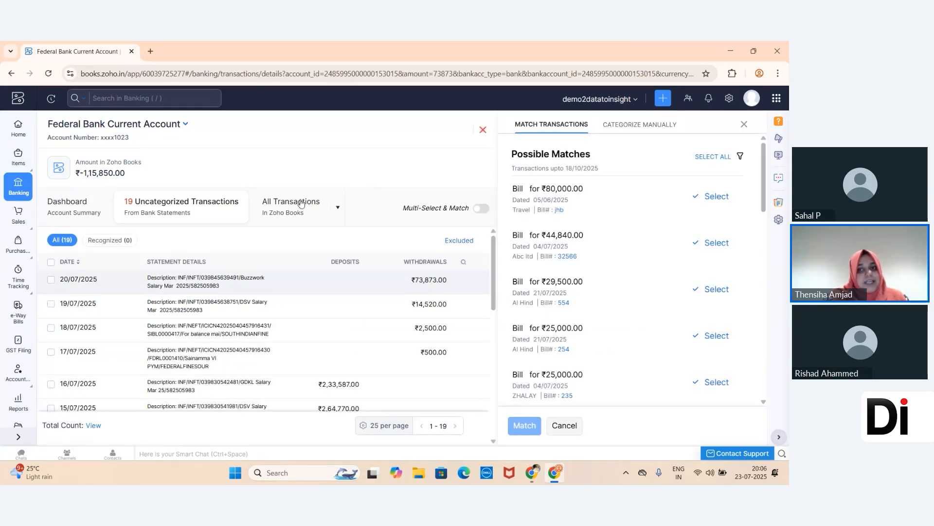
Try categorizing the 20/07/2025 withdrawal manually as an expense under Job Costing, and return to the banking overview without saving
left_click(642, 128)
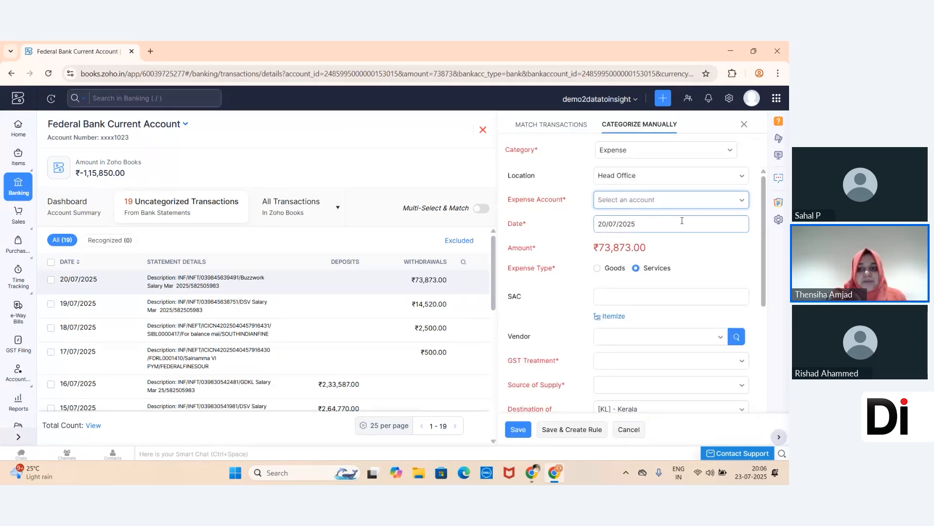
left_click(710, 203)
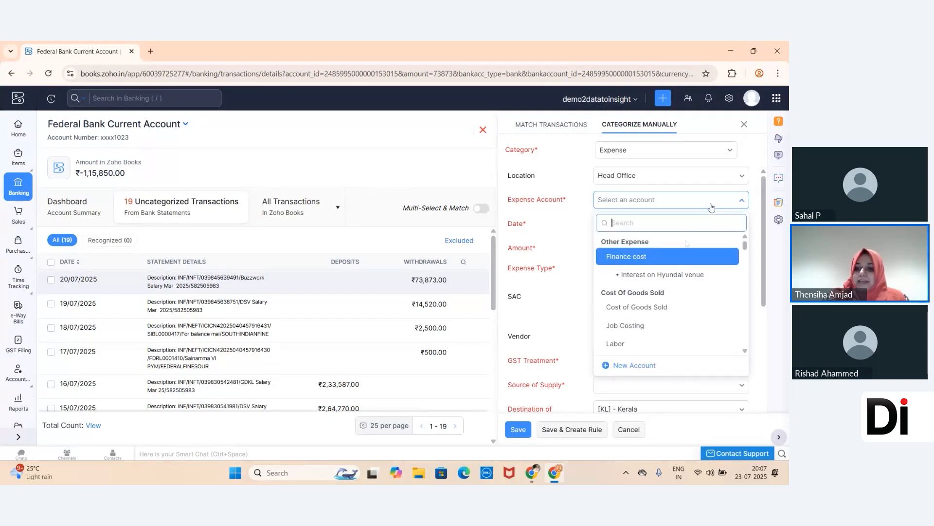
left_click(671, 325)
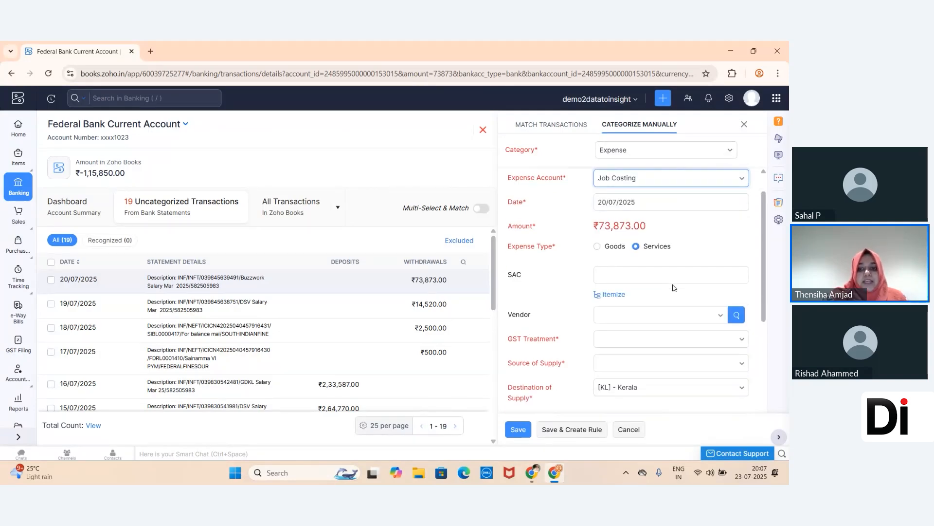
scroll(674, 288, "down", 2)
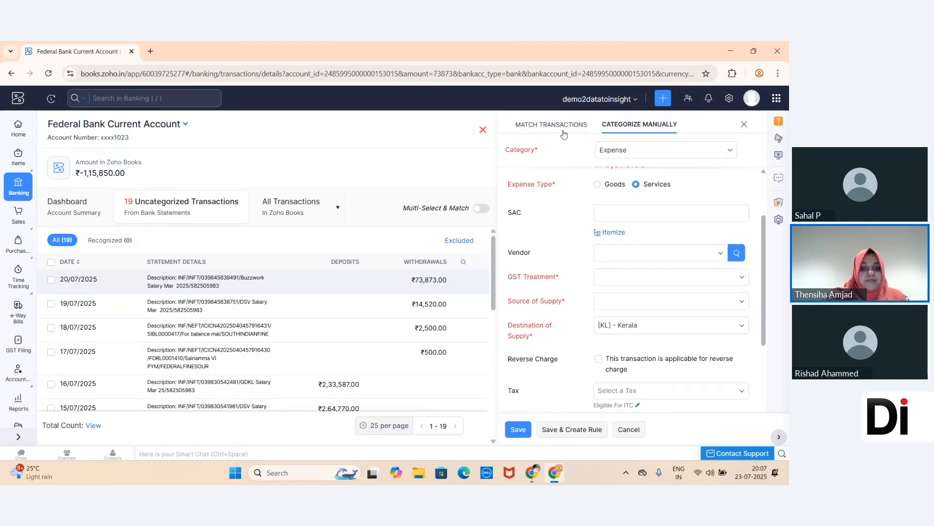
left_click(563, 132)
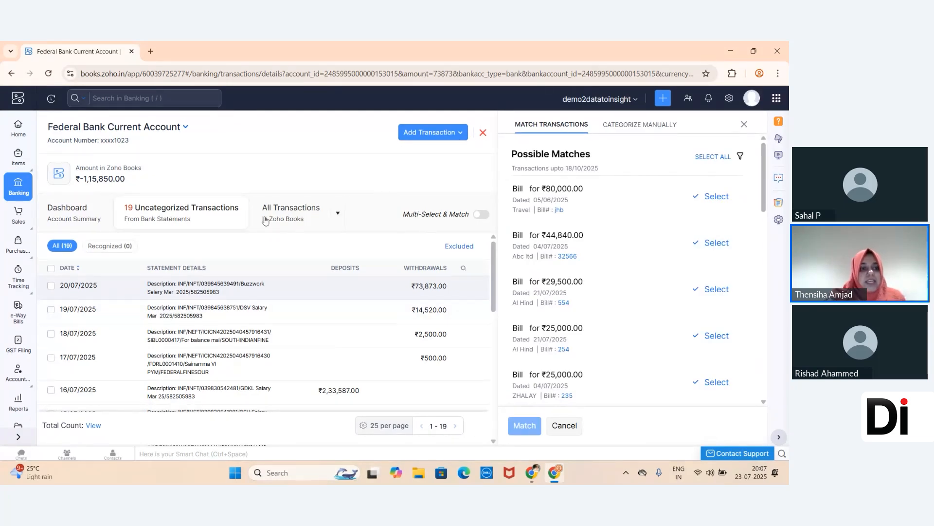
left_click(22, 196)
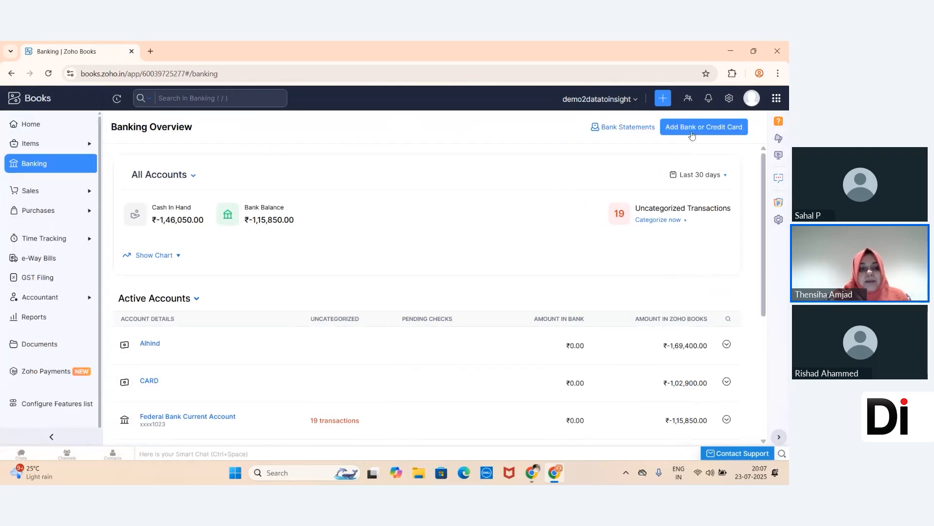
Examine the manual account form for both the Bank and Credit Card types, and cancel without adding an account
left_click(691, 134)
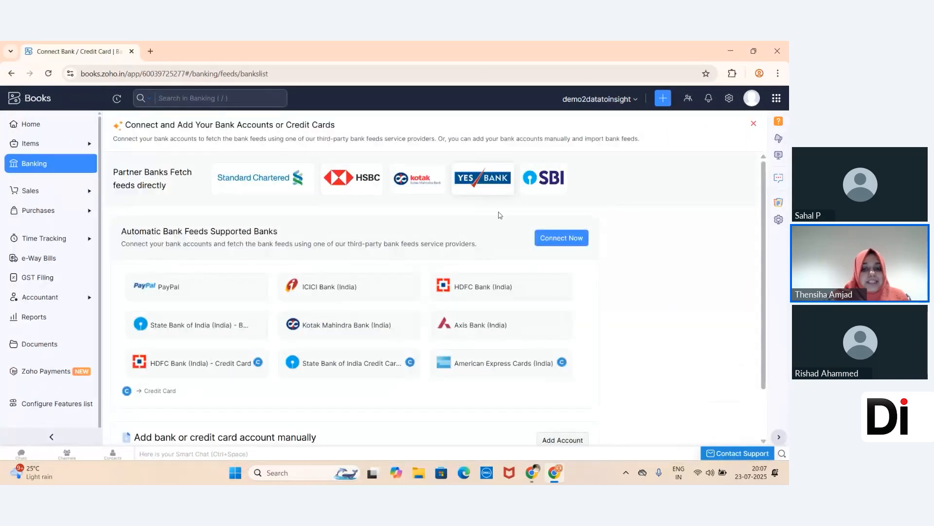
scroll(500, 214, "down", 2)
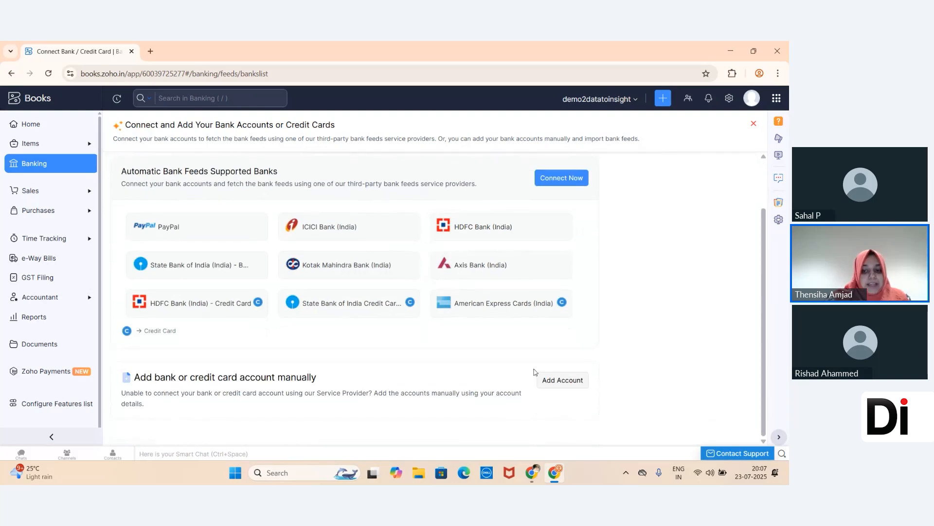
left_click(553, 383)
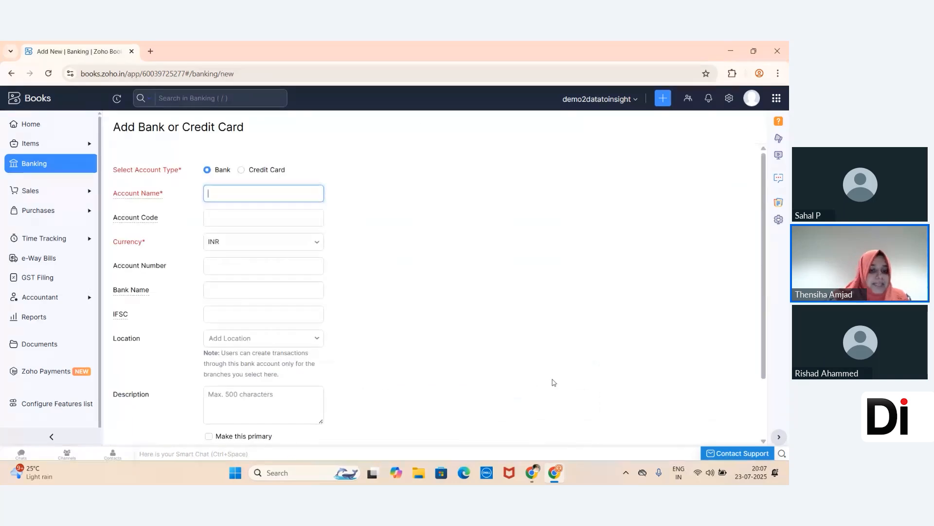
scroll(378, 364, "down", 1)
scroll(378, 364, "up", 1)
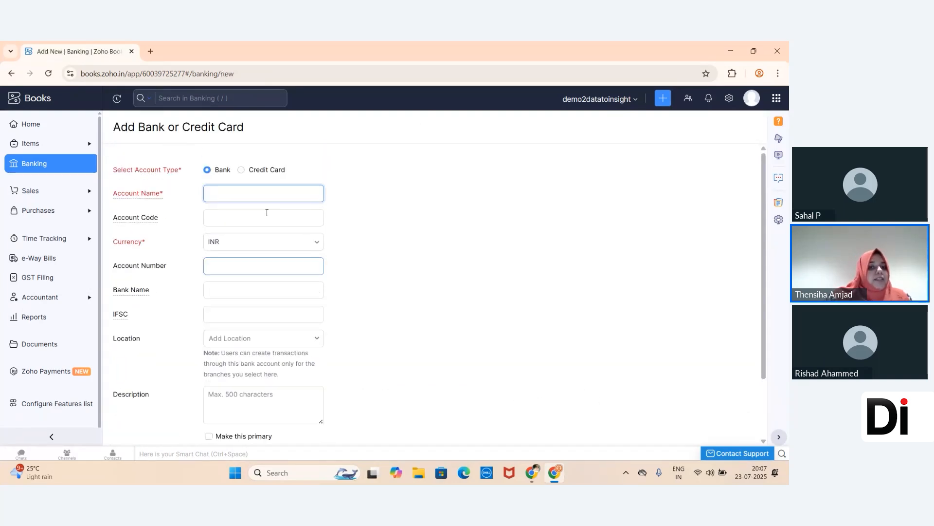
left_click(241, 174)
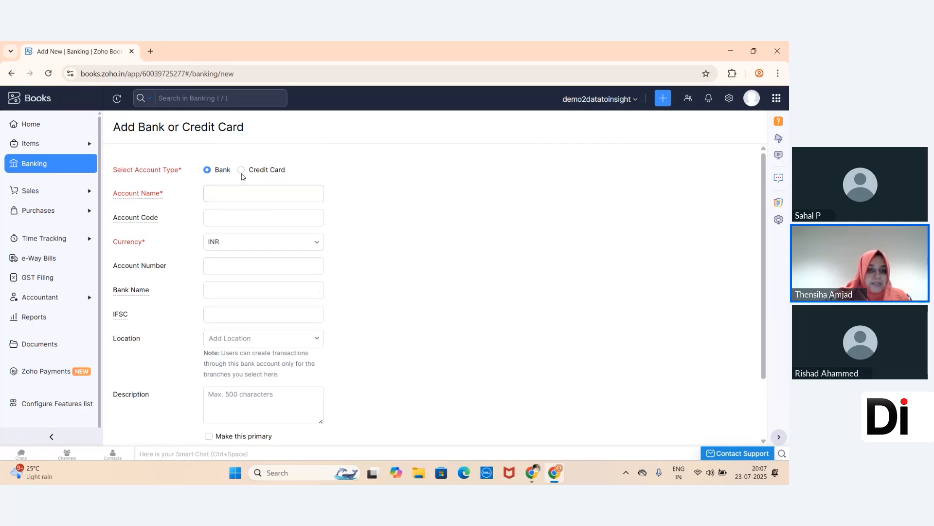
left_click(243, 174)
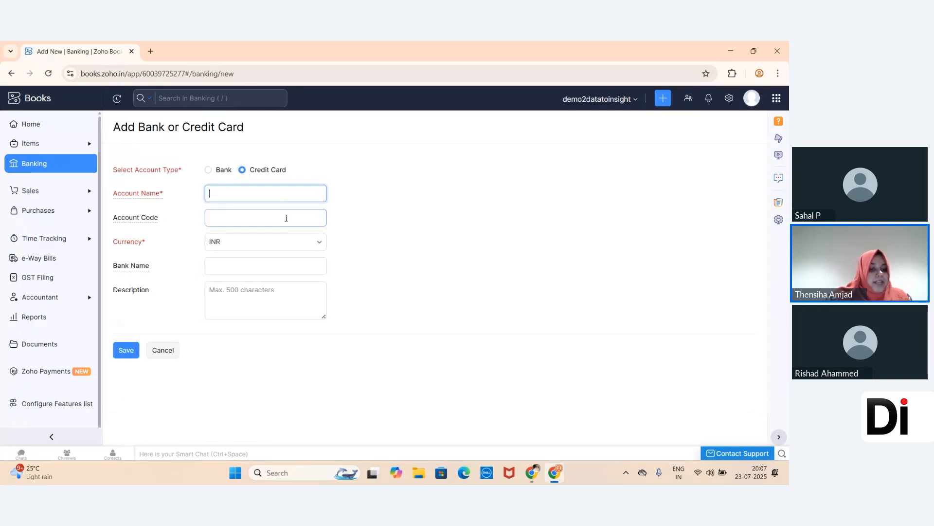
left_click(170, 357)
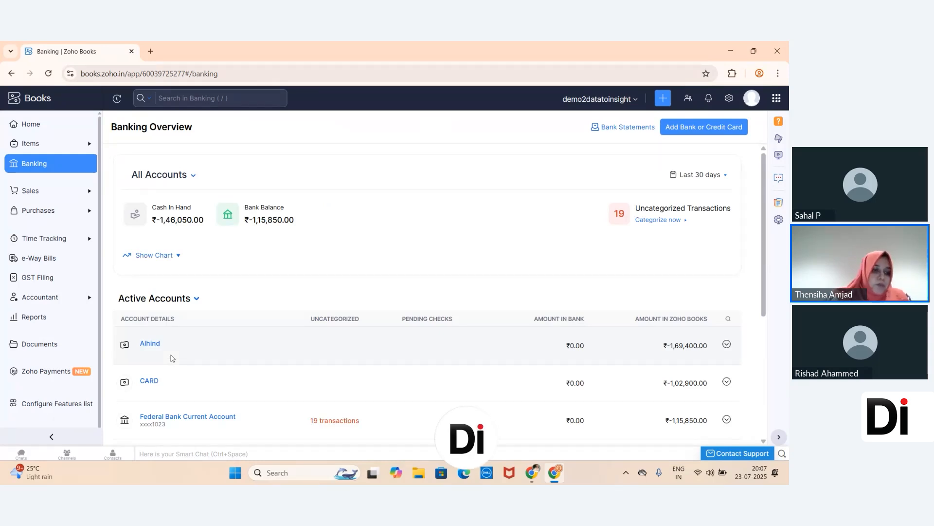
Open the Profit and Loss report from the Business Overview category of the Reports Center
left_click(53, 317)
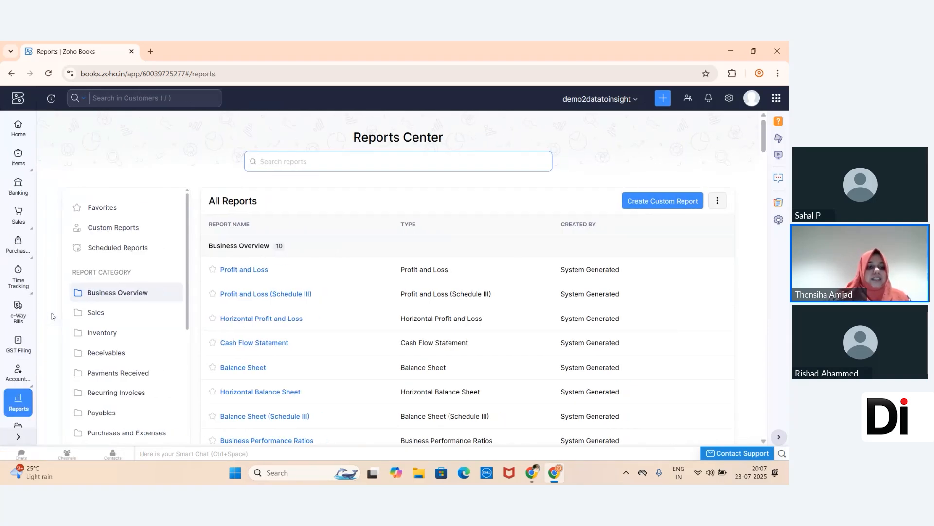
left_click(116, 292)
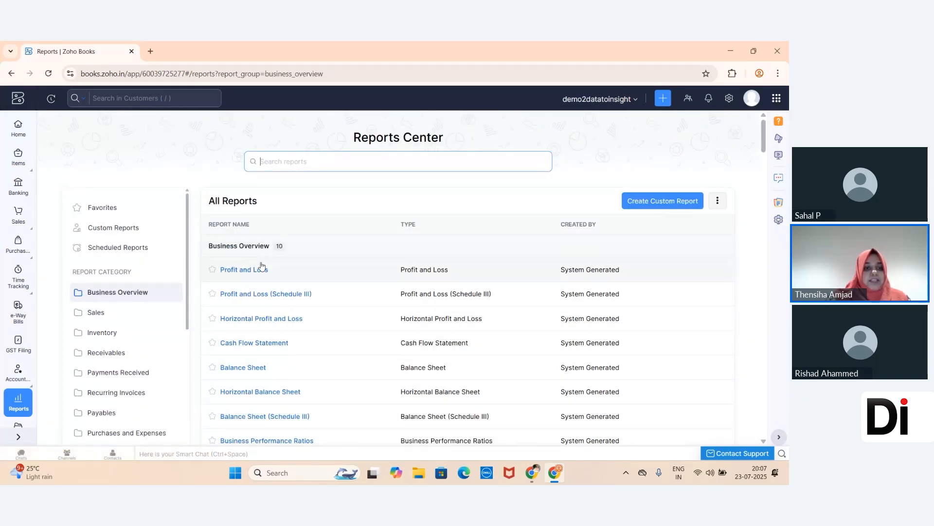
left_click(261, 266)
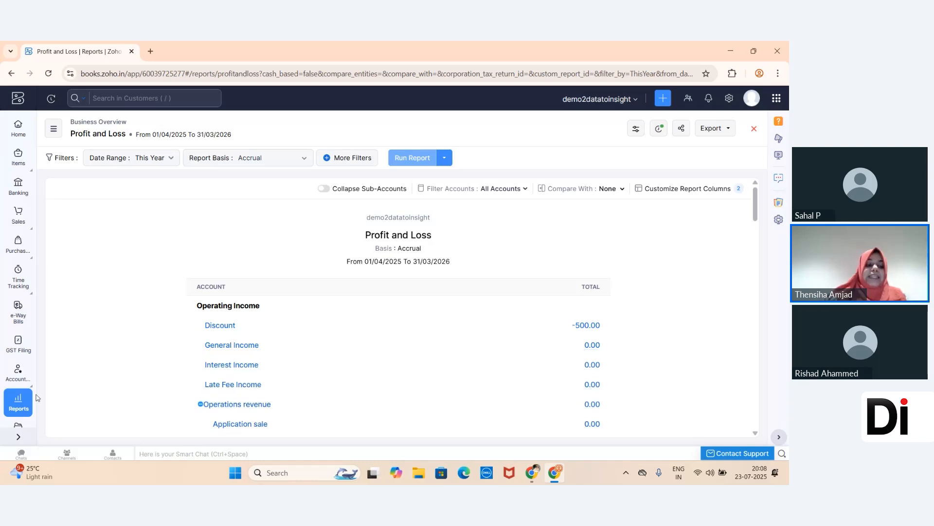
Return to the Reports Center and browse the reports in the Sales and Receivables categories
left_click(21, 401)
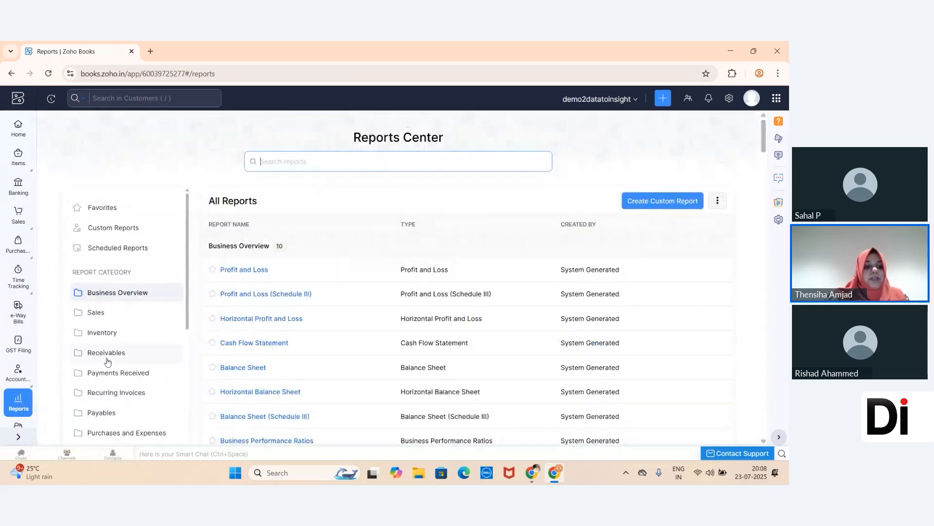
left_click(75, 358)
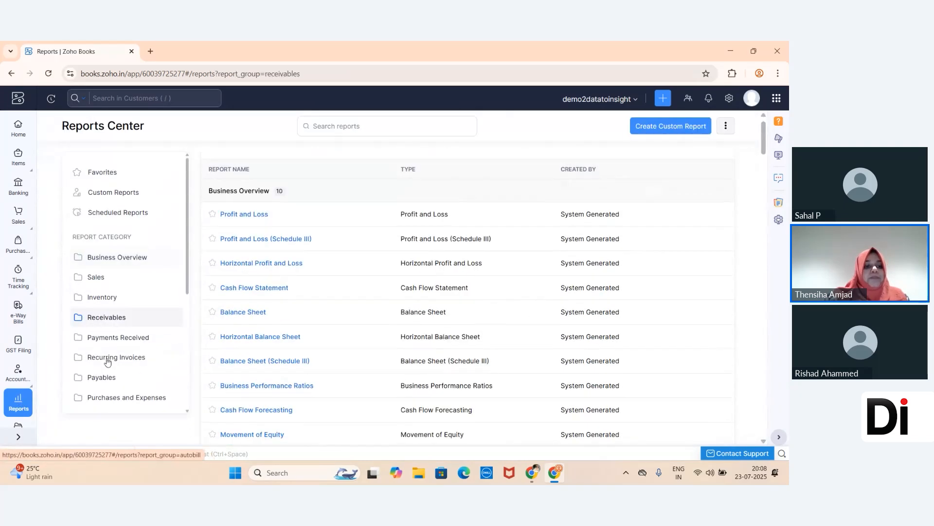
left_click(116, 277)
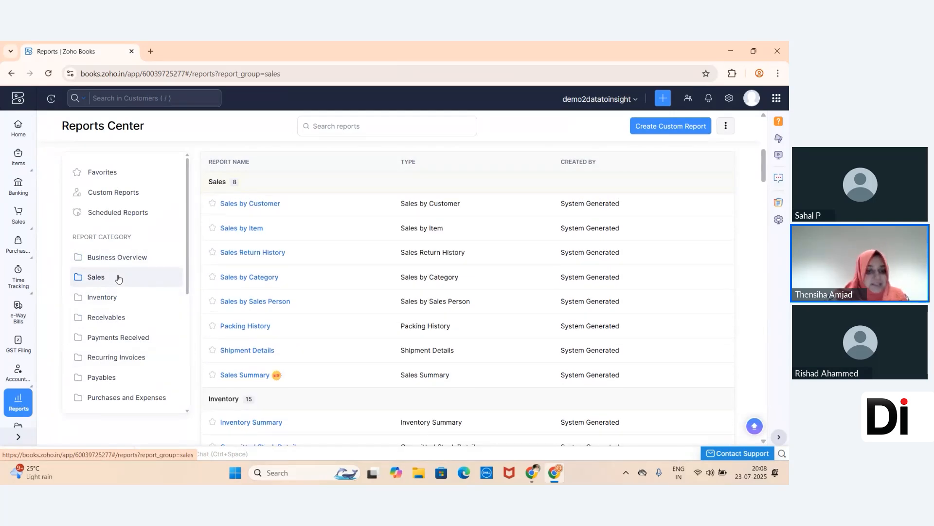
left_click(121, 317)
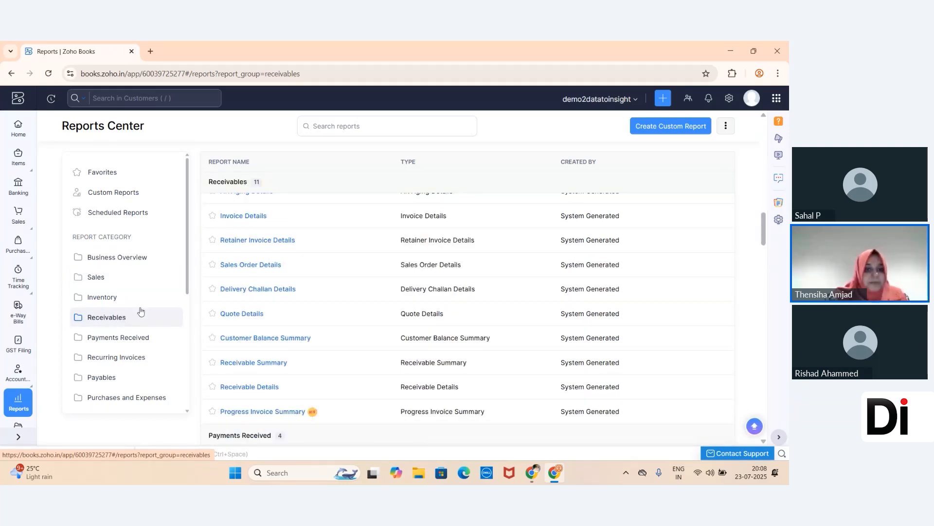
scroll(210, 308, "up", 1)
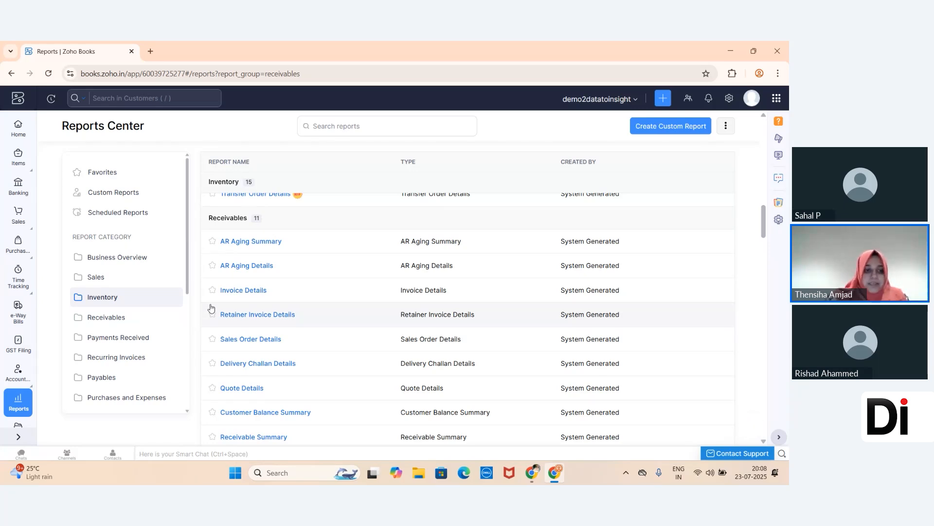
Go back to the Business Overview reports and reopen the Profit and Loss report
left_click(122, 264)
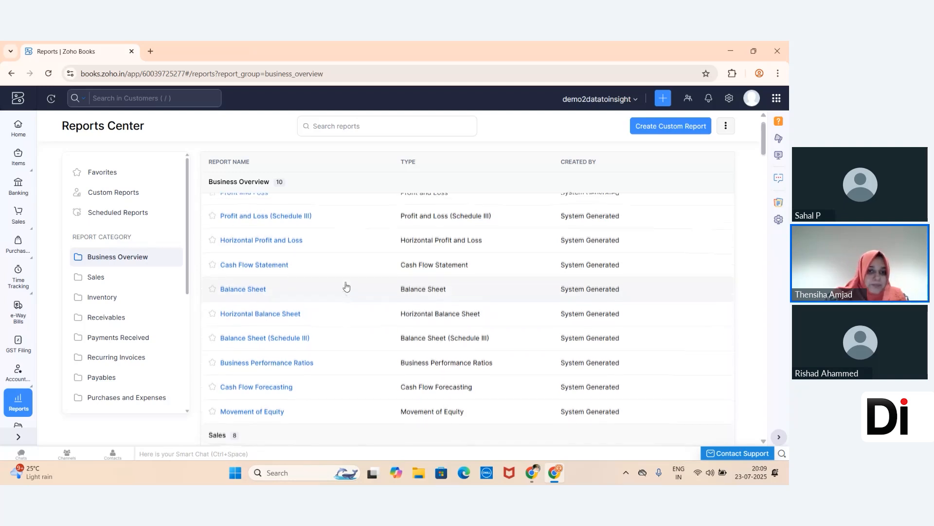
left_click(289, 275)
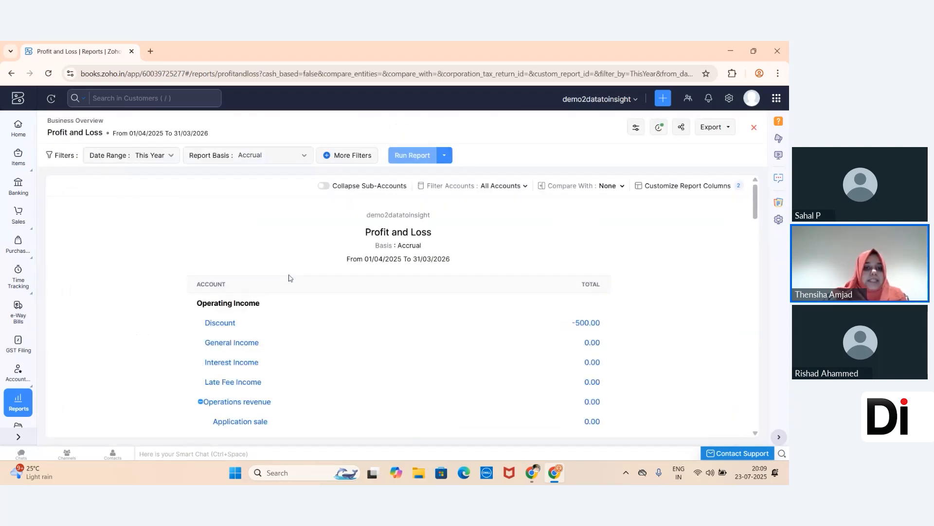
Filter the Profit and Loss report to show only the Manali Tour project, using the "is in" condition, and run it
left_click(361, 158)
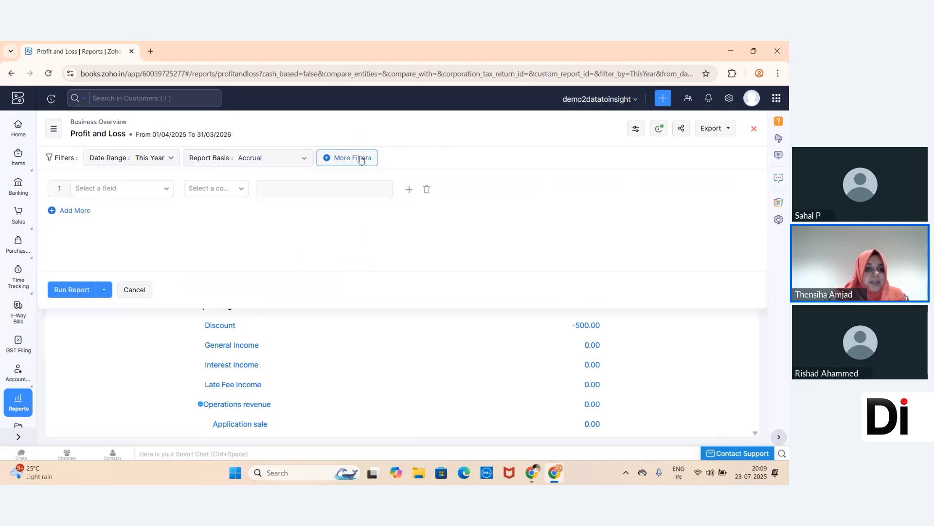
left_click(150, 193)
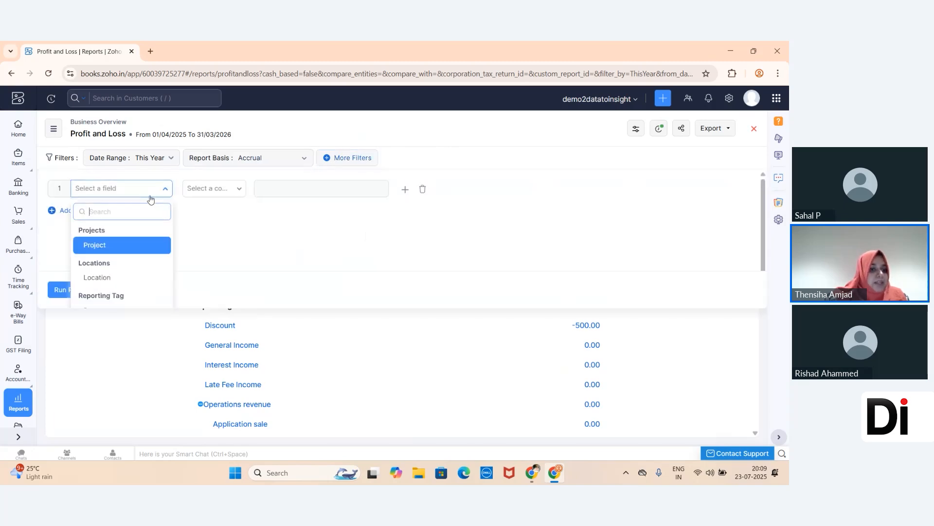
left_click(143, 245)
left_click(232, 194)
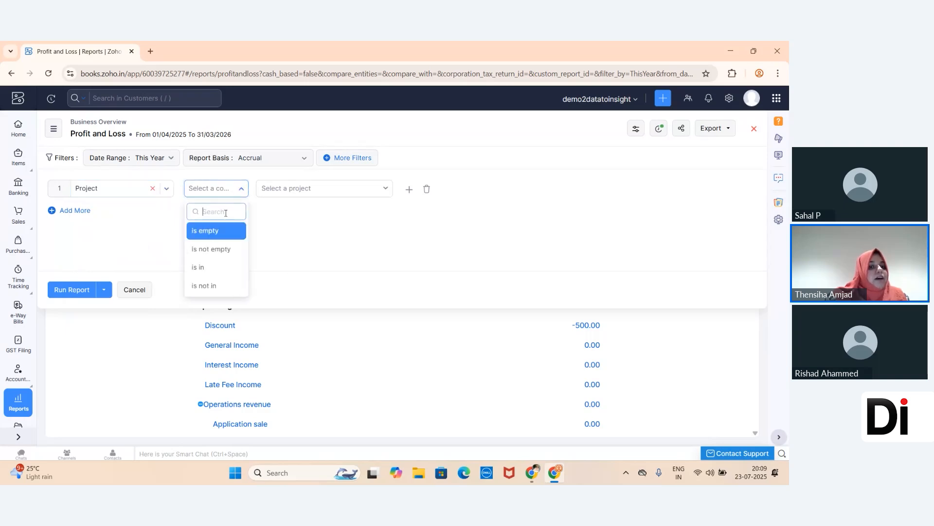
left_click(200, 267)
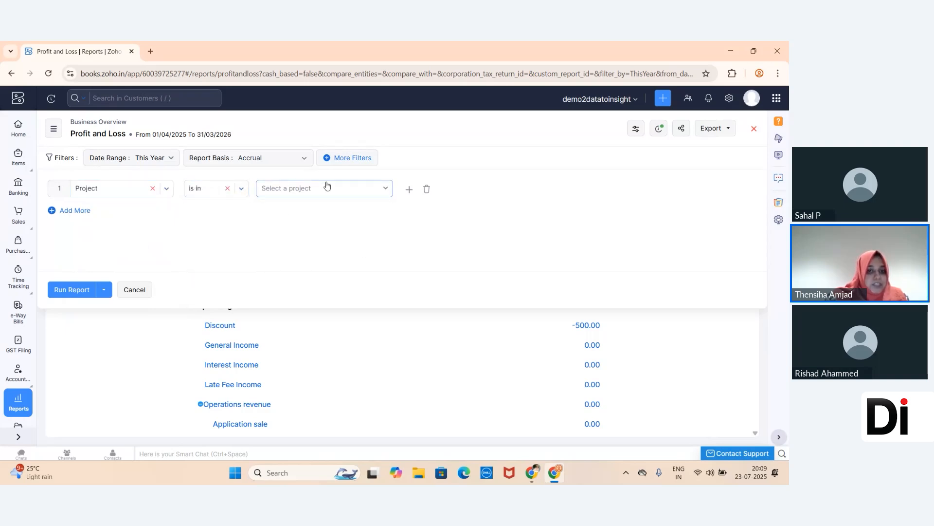
left_click(327, 187)
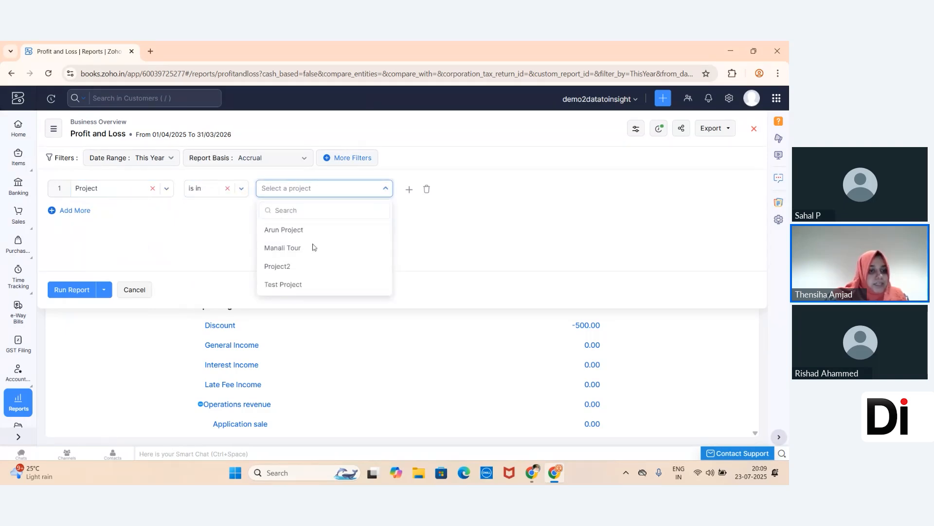
left_click(282, 247)
left_click(73, 289)
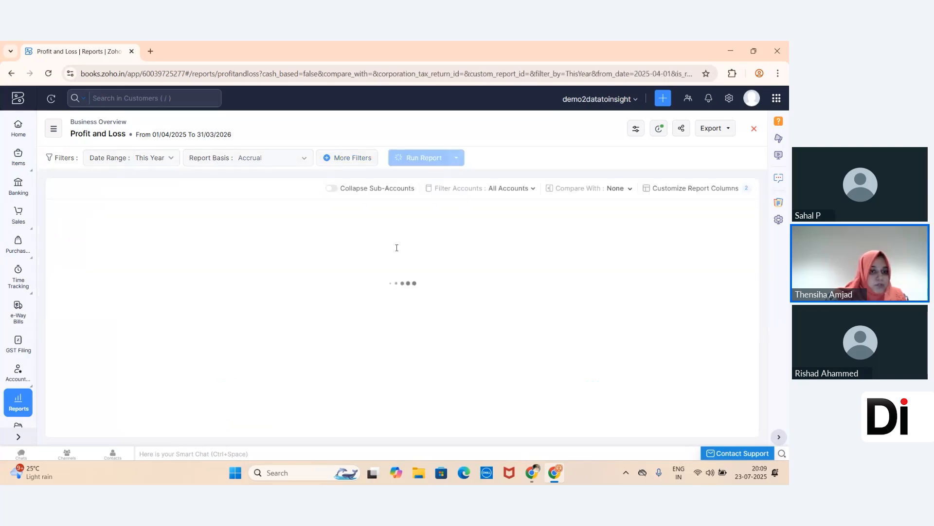
scroll(317, 321, "down", 3)
scroll(318, 321, "up", 5)
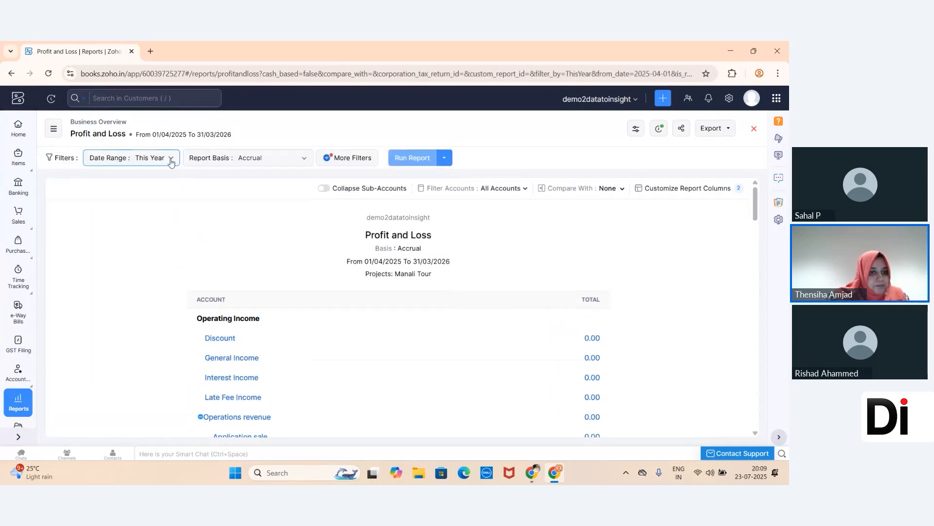
Set the Profit and Loss report's date range to Today and run the report again
left_click(171, 161)
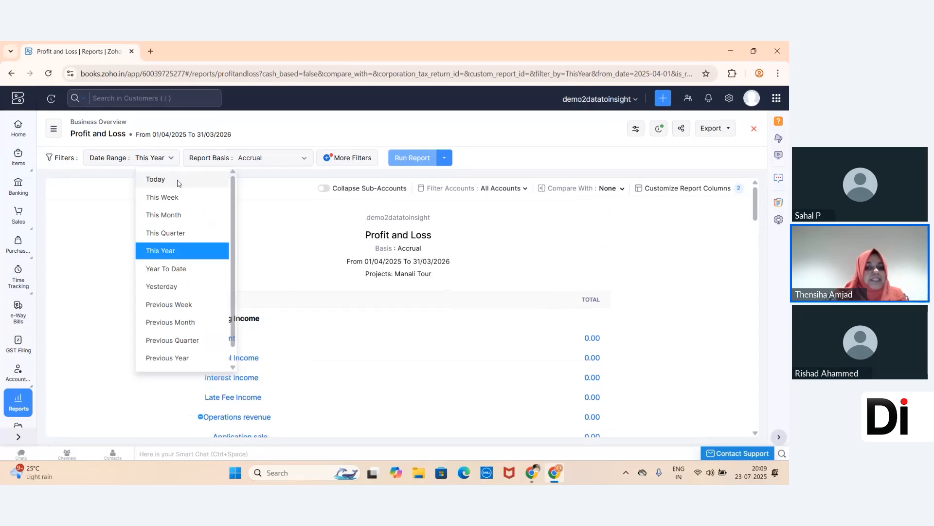
left_click(177, 180)
left_click(390, 159)
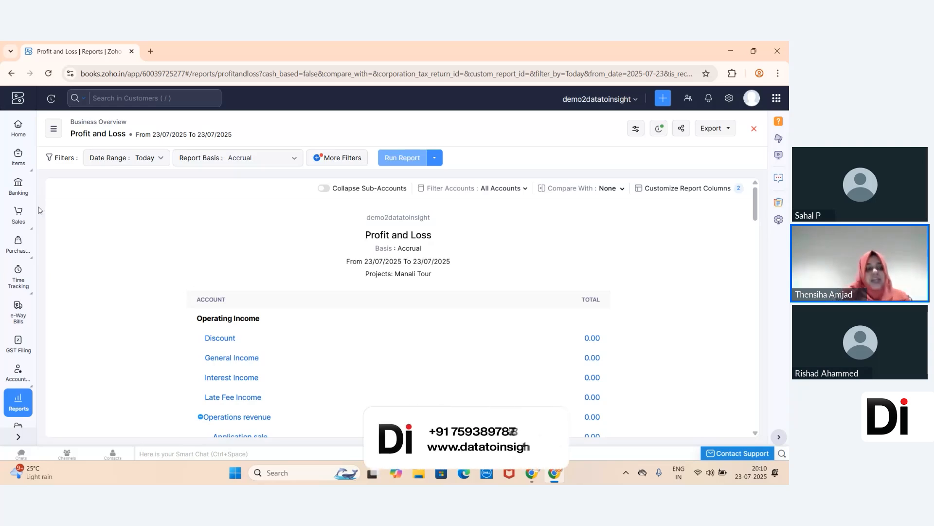
mouse_move(23, 172)
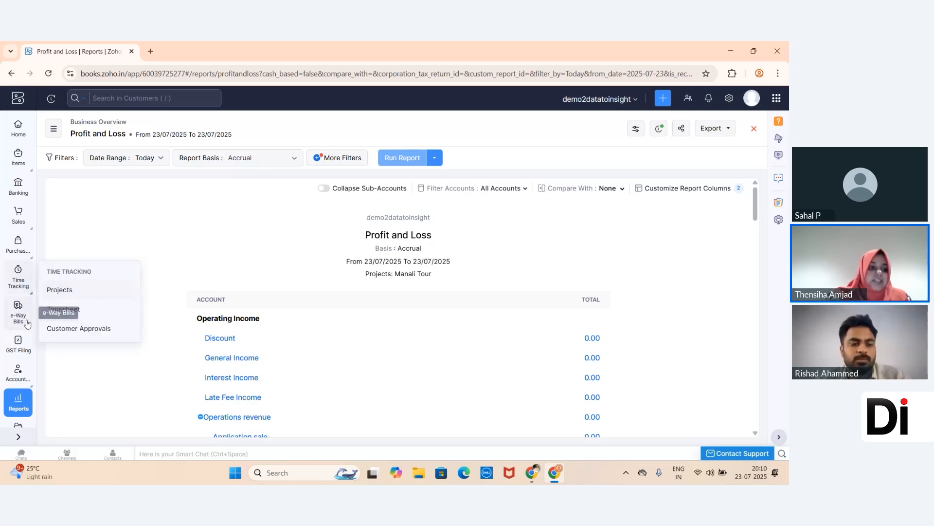
mouse_move(19, 212)
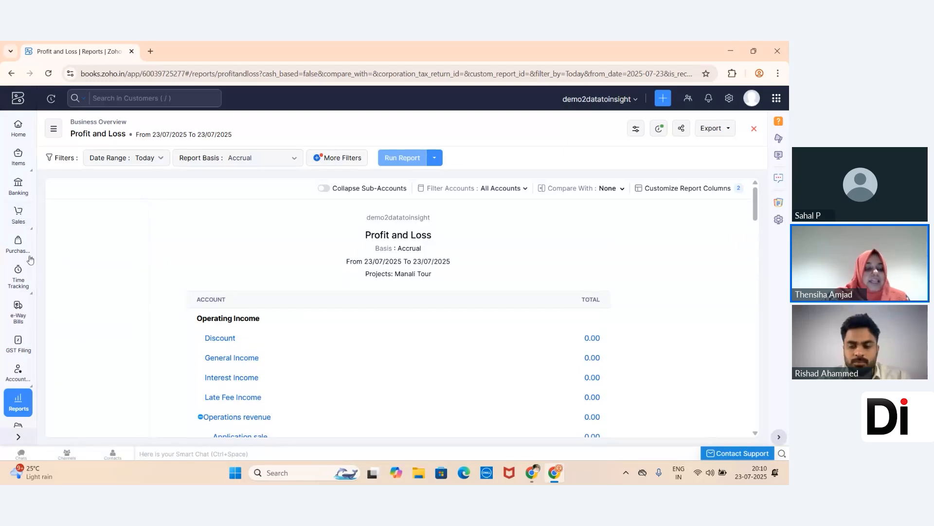
mouse_move(30, 260)
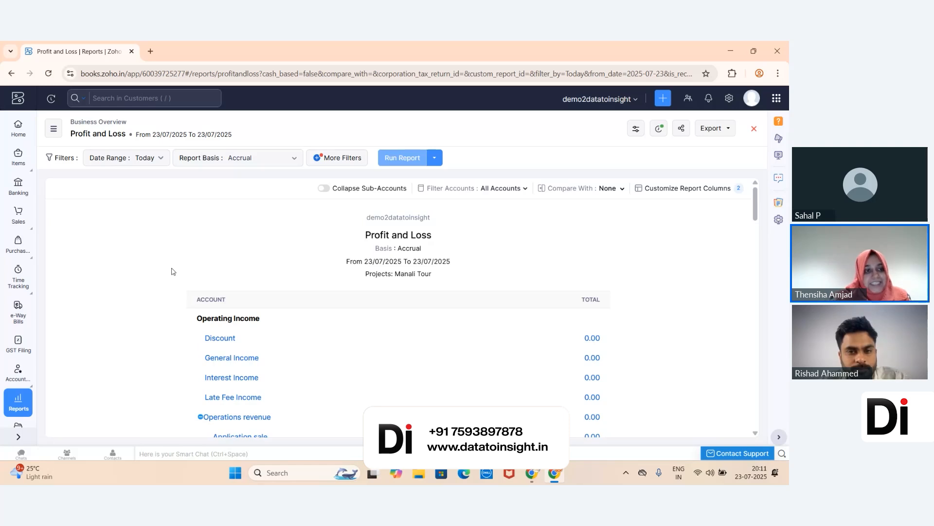
Go to the Home dashboard and return to the Business Overview list in the Reports Center
left_click(18, 126)
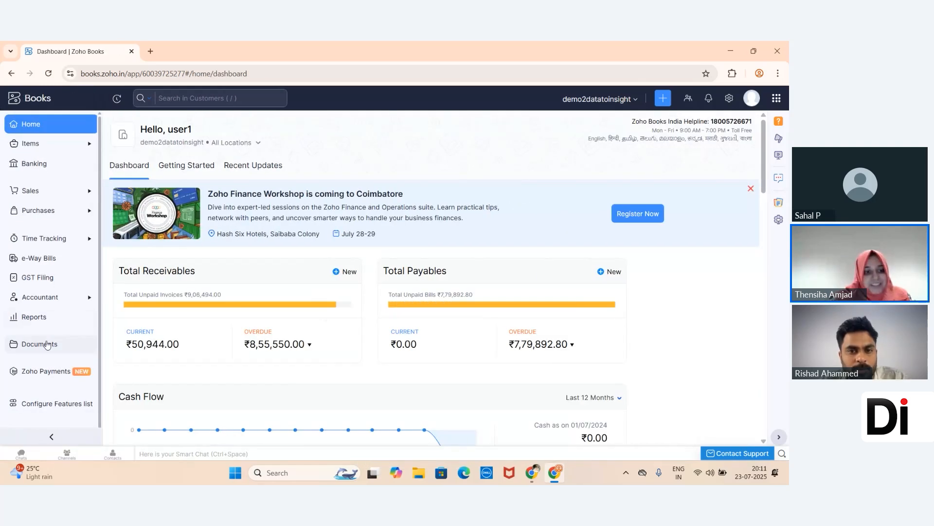
left_click(58, 313)
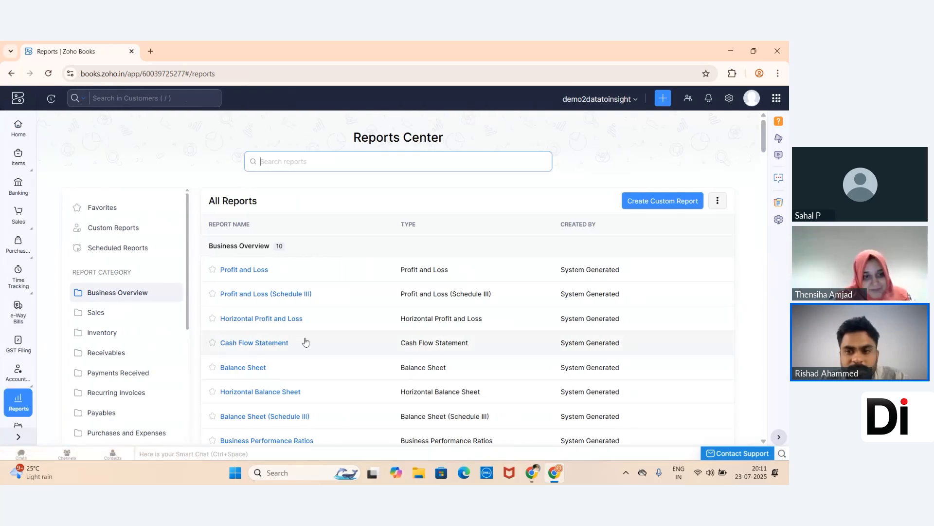
scroll(348, 360, "down", 1)
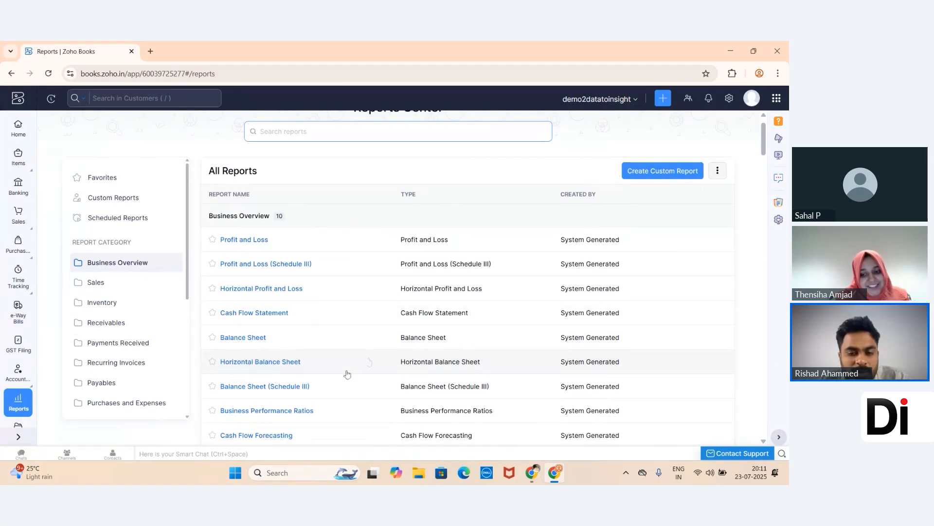
mouse_move(532, 472)
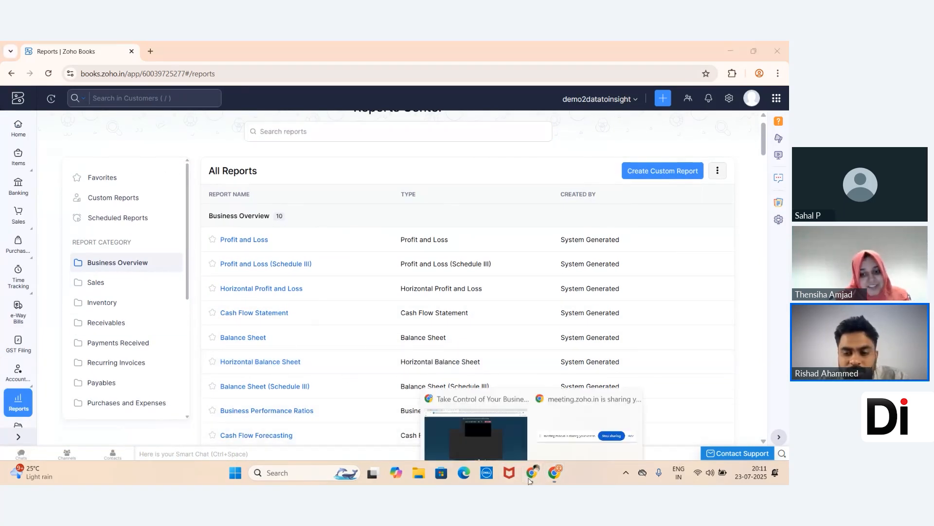
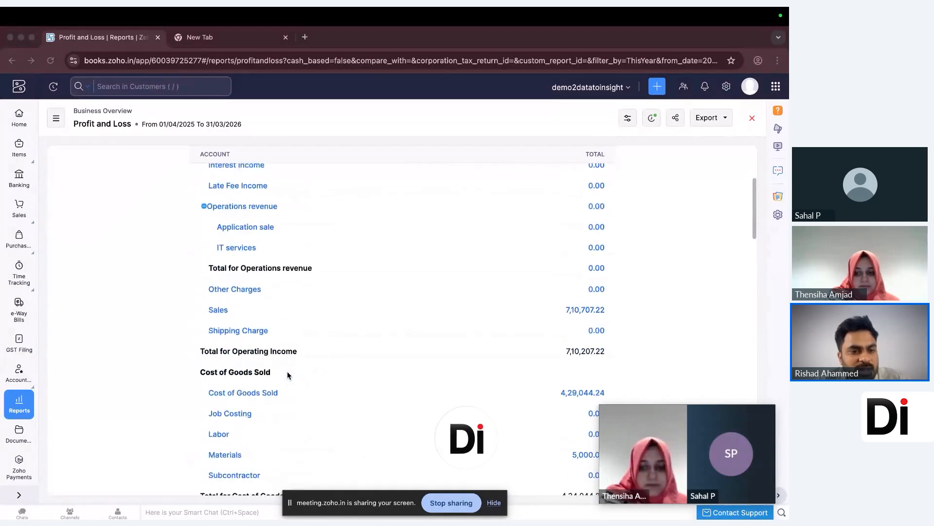
Examine the Operating Income, Cost of Goods Sold and Gross Profit sections of this year's Profit and Loss report
scroll(288, 374, "up", 2)
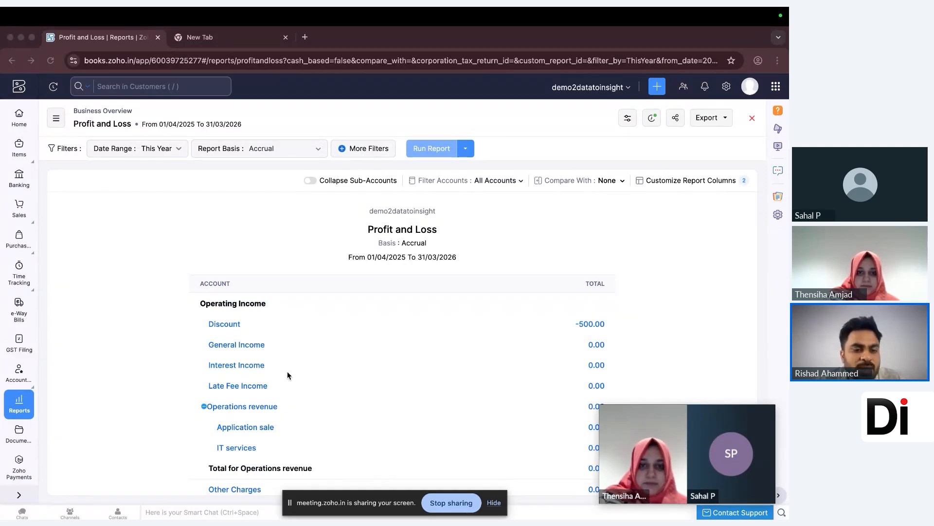
scroll(287, 371, "down", 1)
scroll(288, 372, "down", 2)
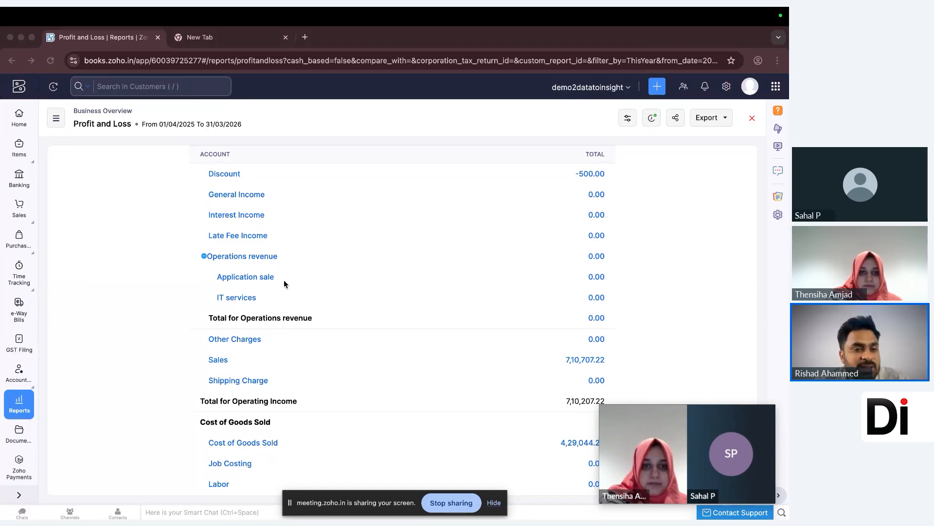
scroll(284, 283, "up", 1)
scroll(284, 282, "up", 1)
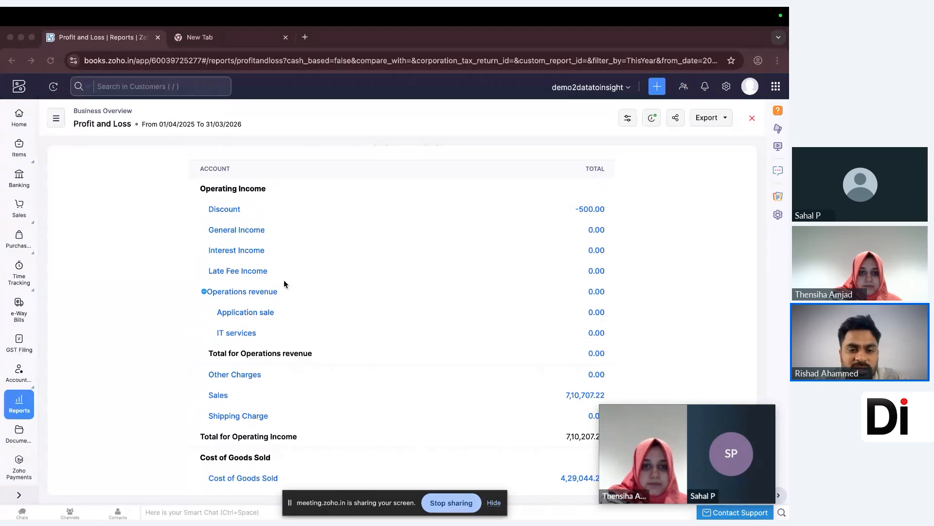
scroll(284, 284, "down", 3)
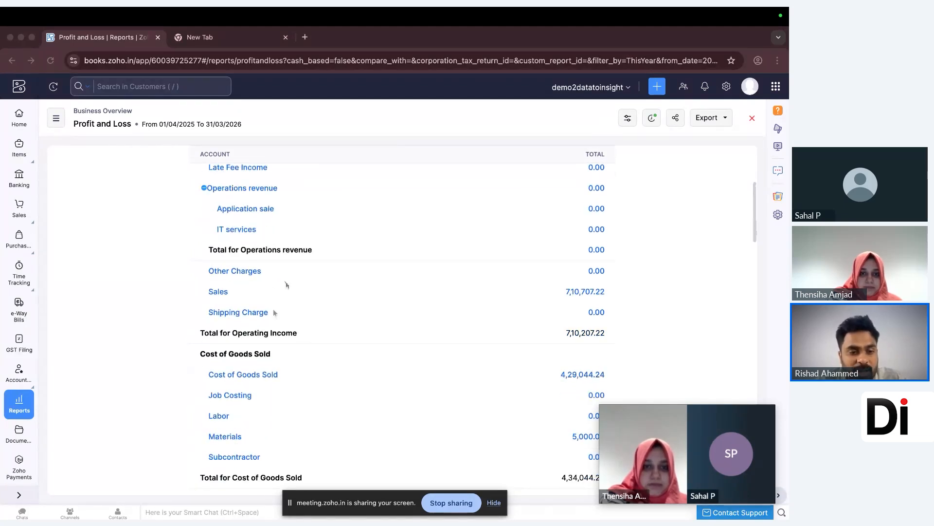
scroll(274, 329, "down", 4)
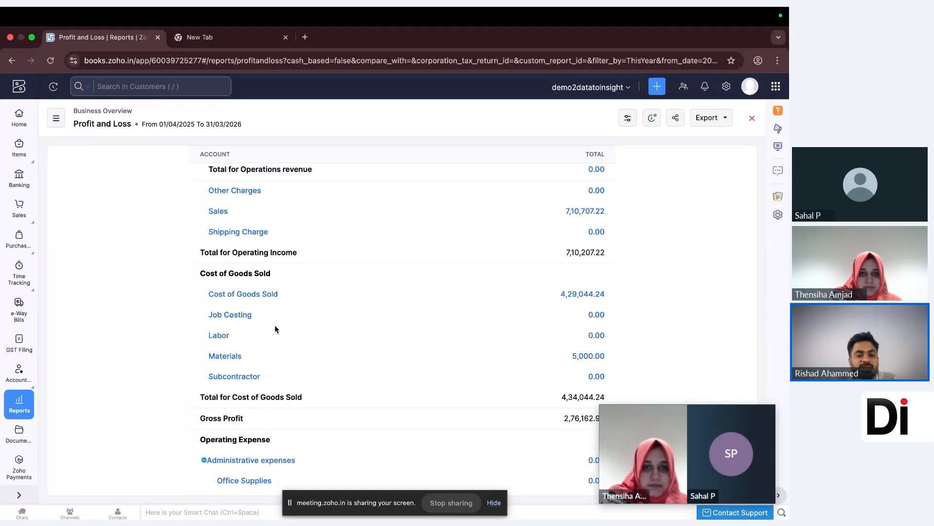
scroll(275, 329, "down", 5)
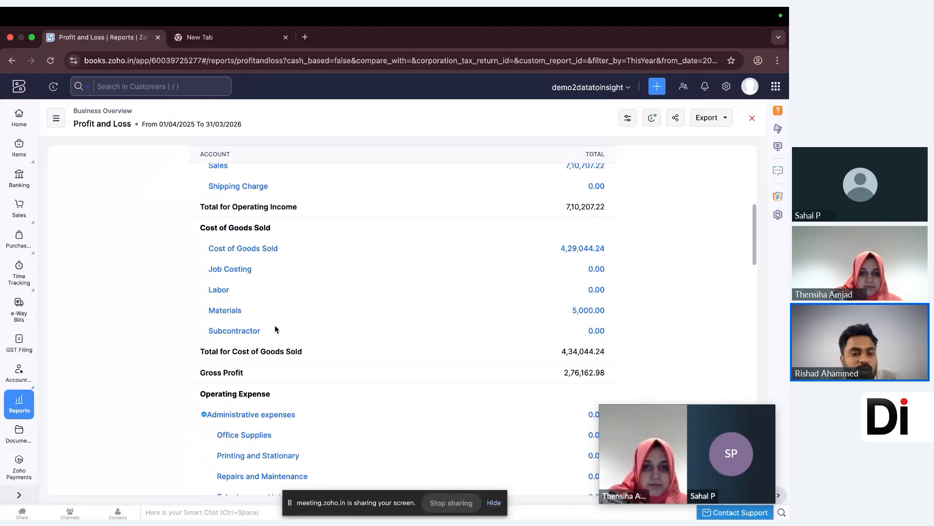
scroll(275, 329, "up", 3)
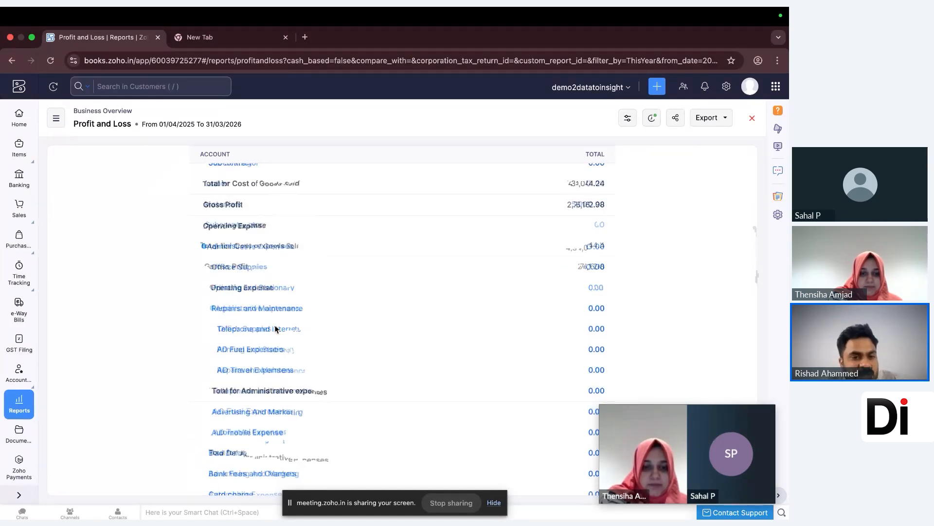
scroll(275, 329, "down", 2)
scroll(274, 329, "up", 2)
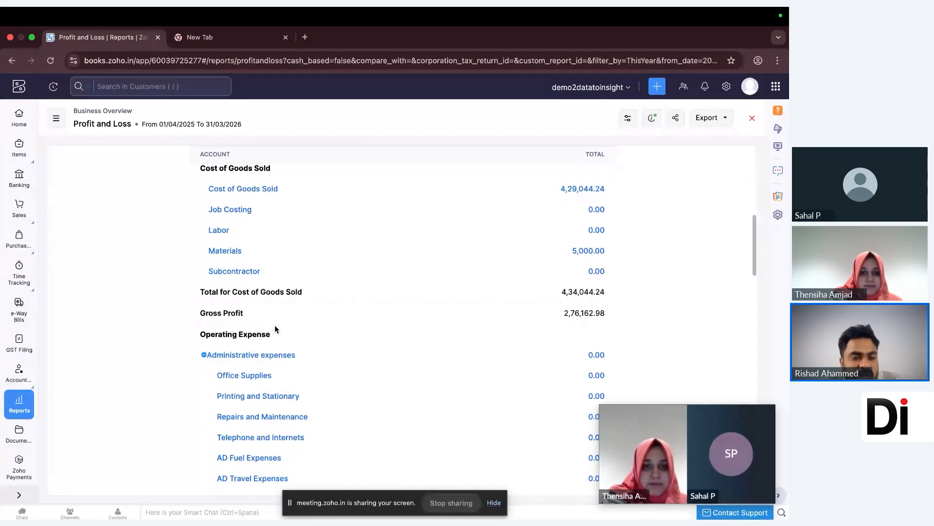
scroll(275, 327, "up", 3)
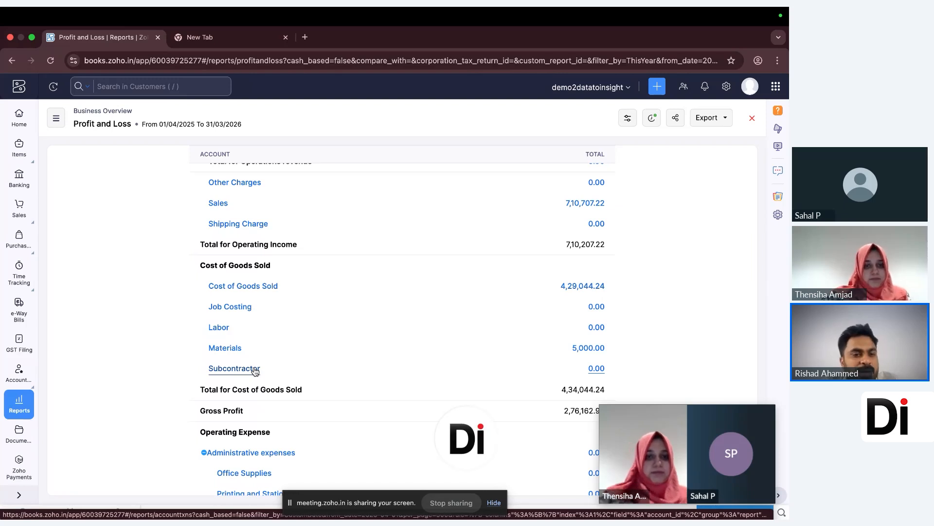
Examine the Operating Expense section down to the Salary accounts, collapsing and re-expanding the Administrative expenses group along the way
scroll(255, 371, "down", 10)
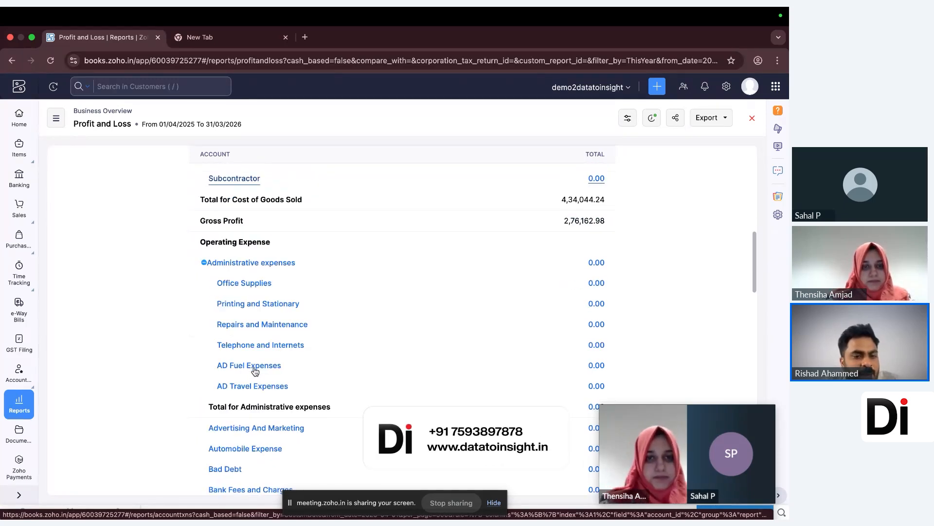
scroll(255, 371, "up", 3)
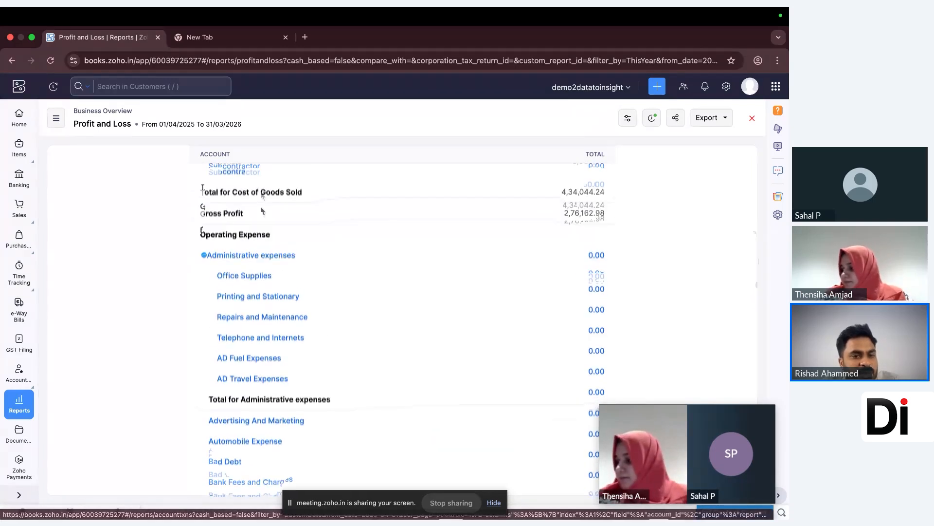
scroll(261, 241, "up", 2)
scroll(268, 241, "down", 4)
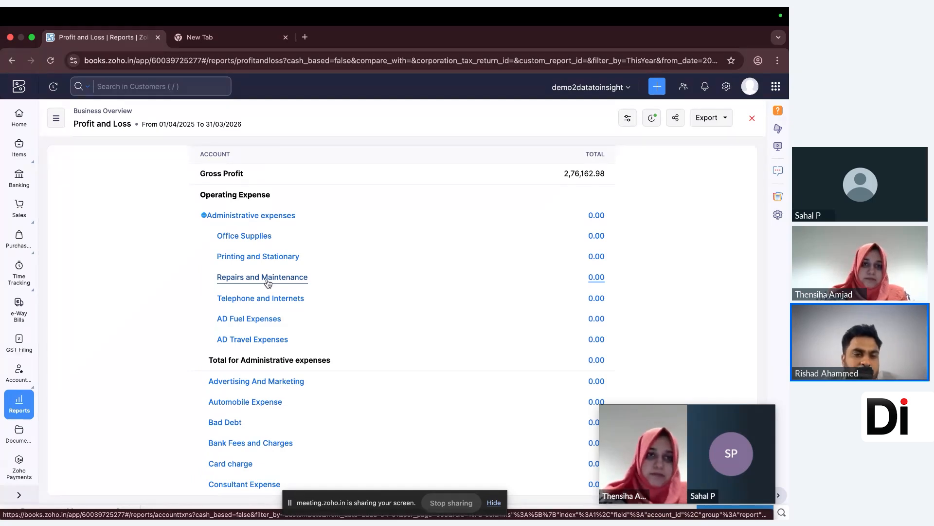
left_click(204, 216)
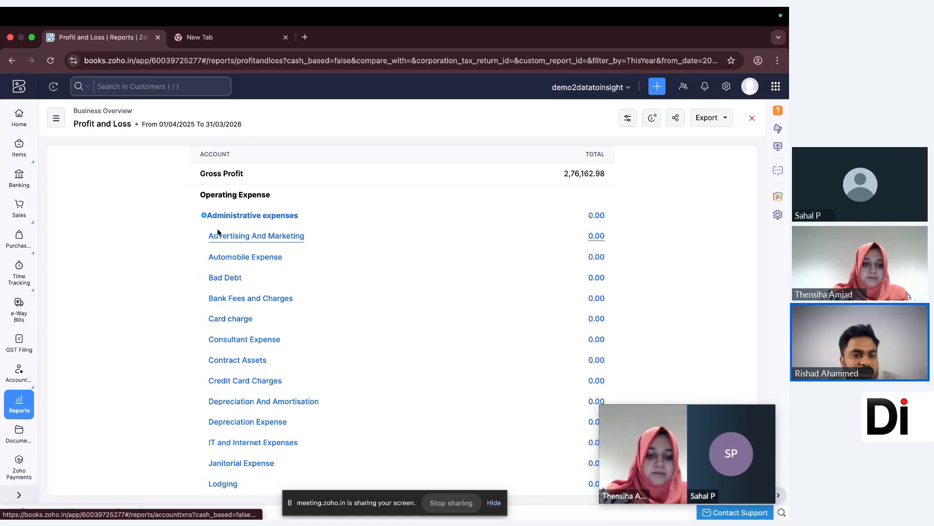
left_click(204, 216)
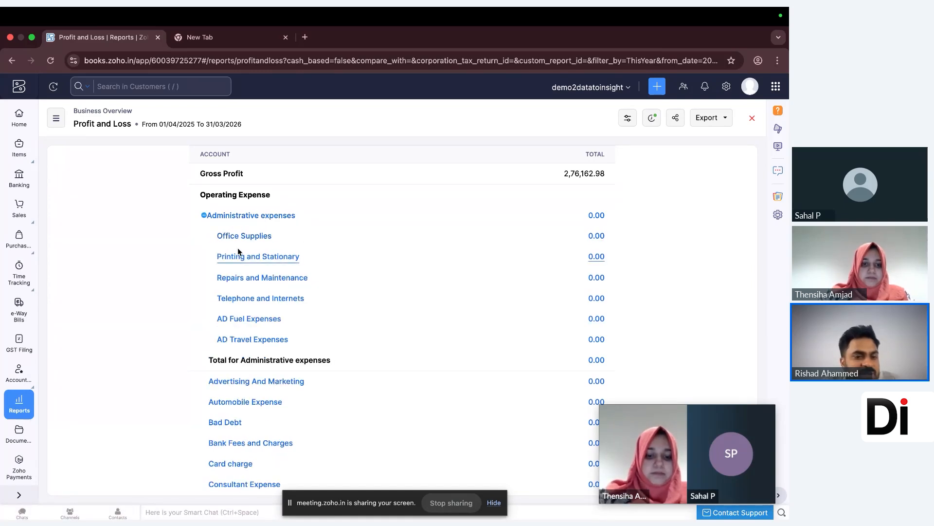
scroll(243, 341, "down", 3)
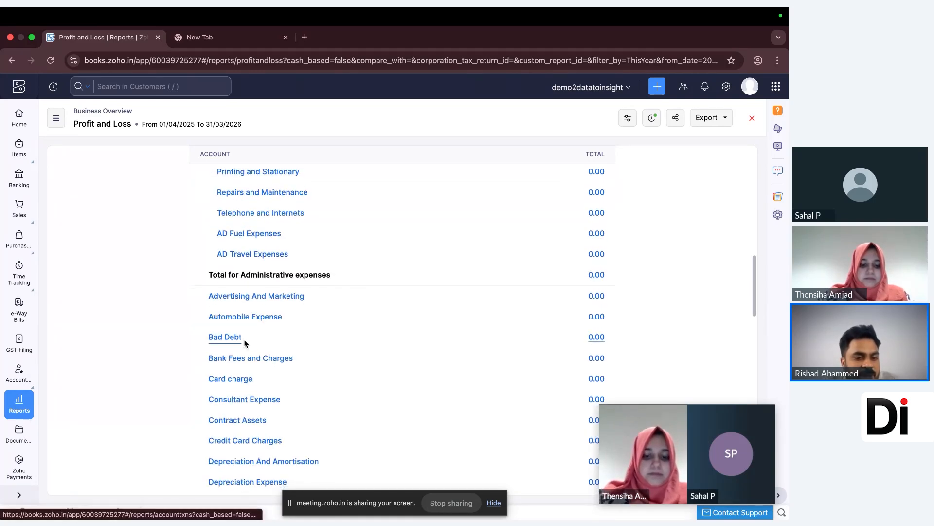
scroll(246, 342, "down", 5)
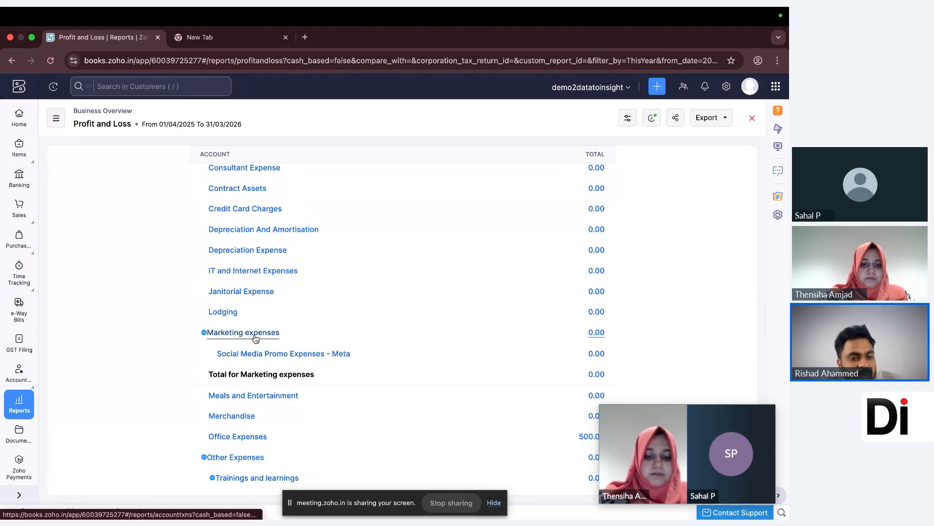
scroll(253, 402, "down", 3)
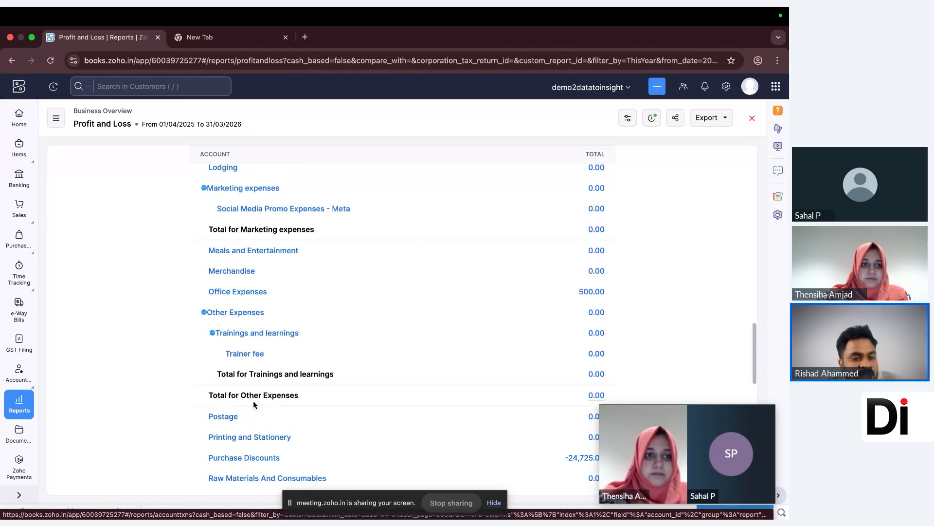
scroll(254, 404, "down", 4)
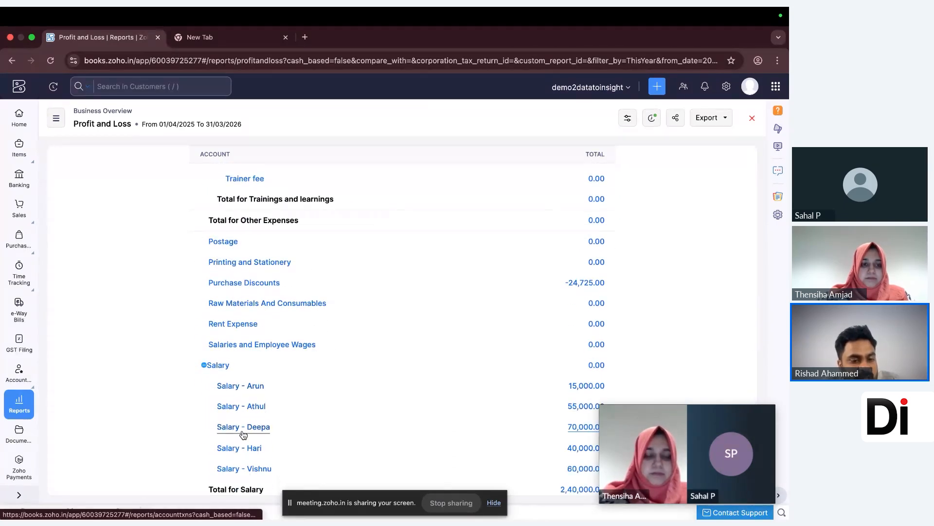
Collapse the Salary group in the Operating Expense section of the Profit and Loss report
scroll(243, 438, "down", 5)
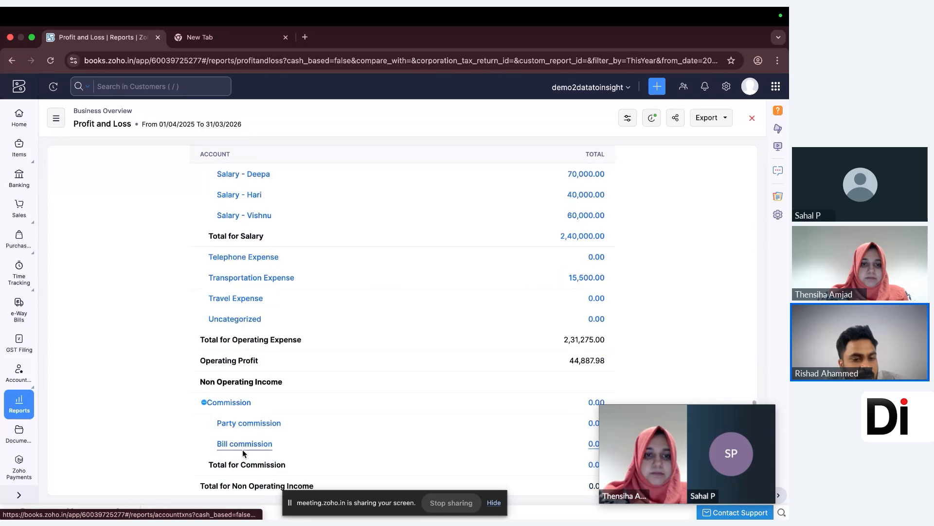
scroll(243, 451, "up", 2)
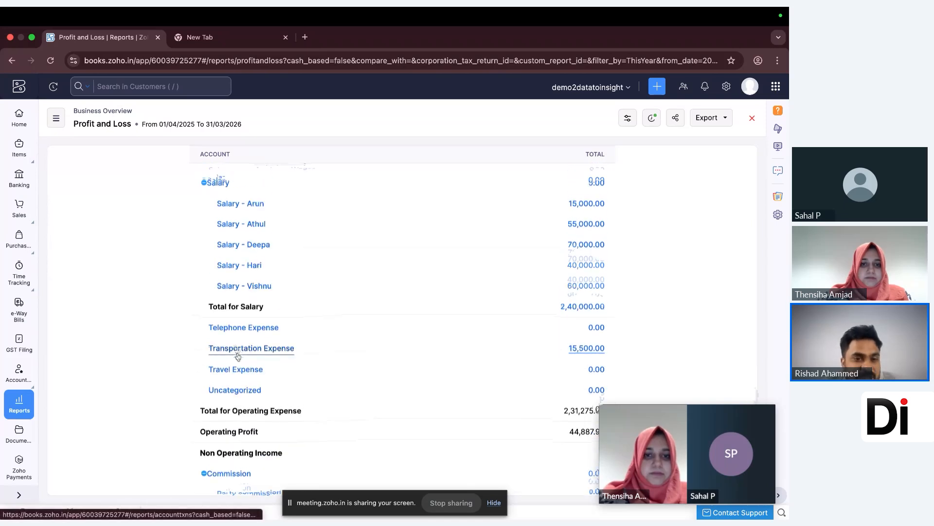
scroll(237, 357, "up", 2)
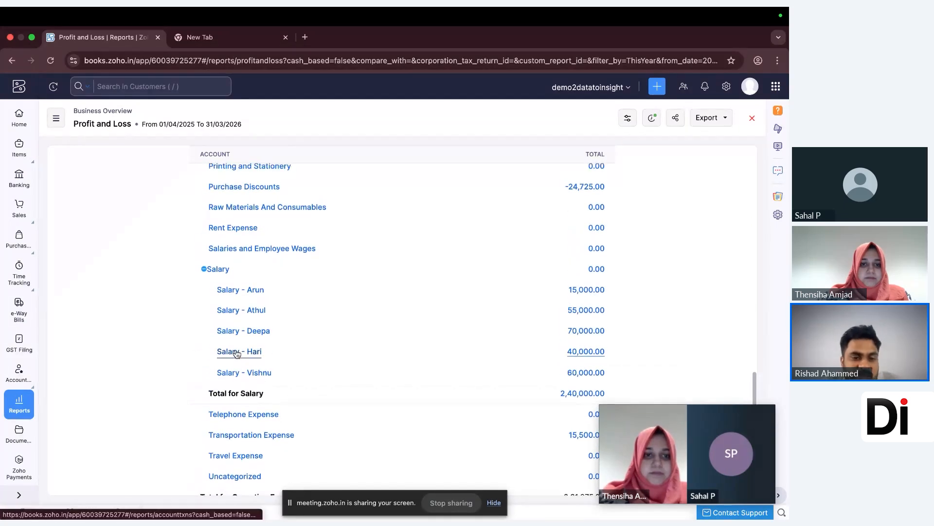
scroll(237, 353, "up", 2)
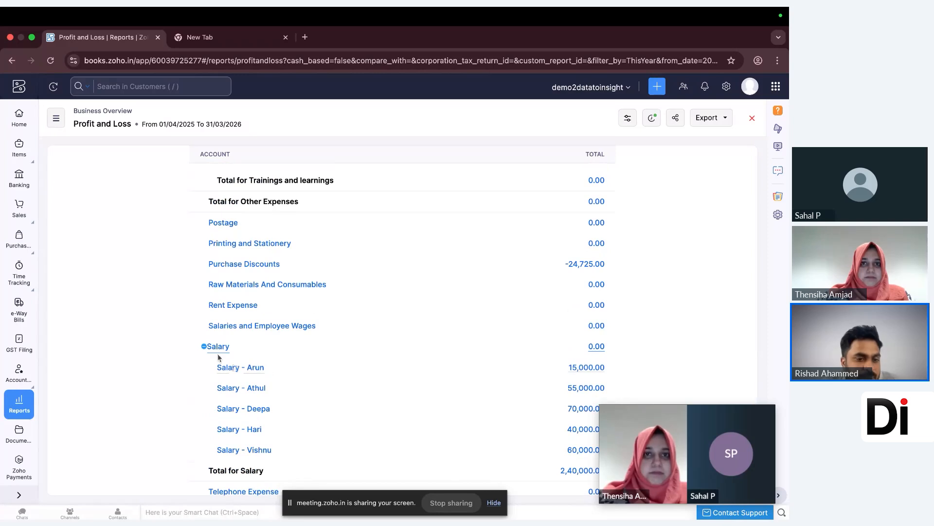
left_click(205, 347)
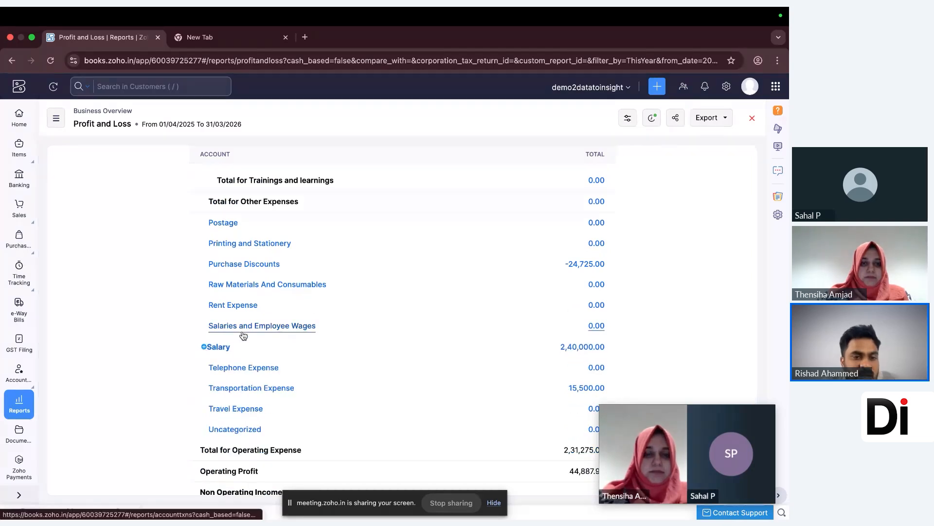
Examine the remaining Operating Expense accounts, Operating Profit, and the Non Operating Income and Non Operating Expense sections
scroll(243, 332, "up", 3)
scroll(242, 331, "up", 2)
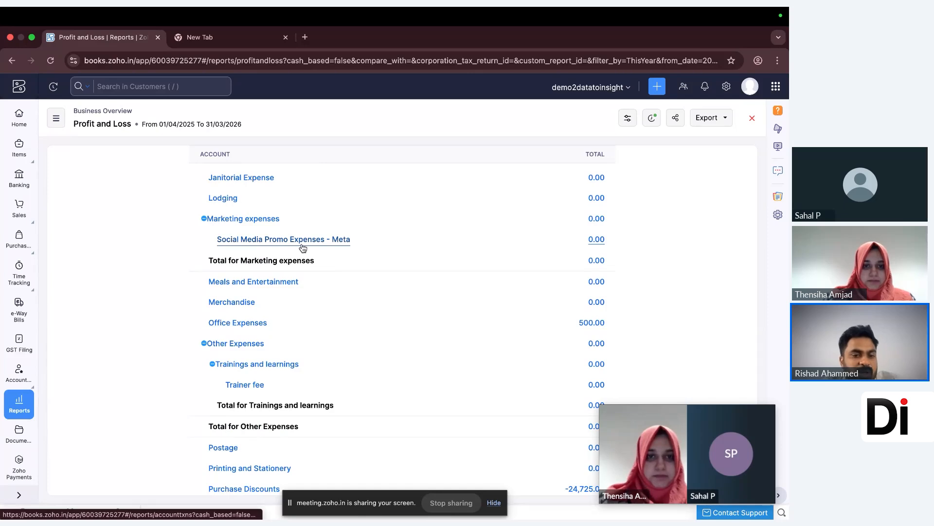
scroll(283, 297, "down", 7)
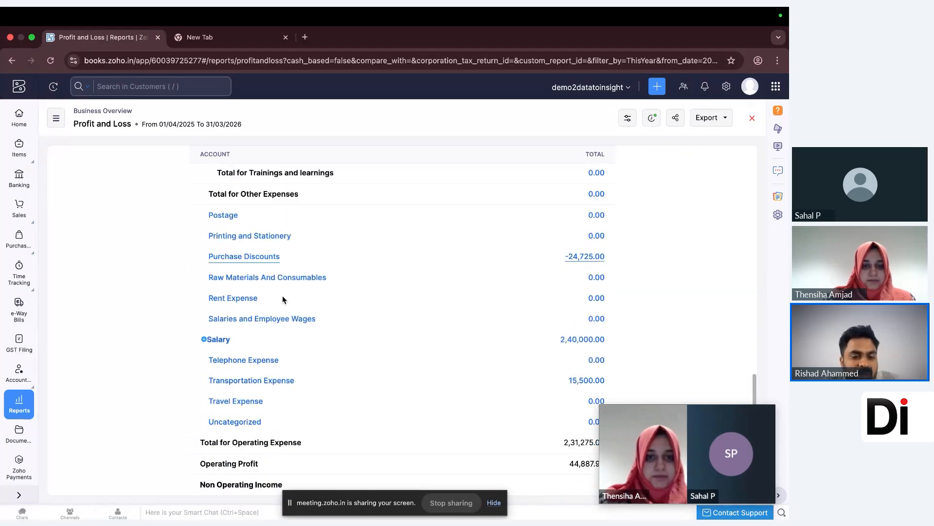
scroll(282, 298, "down", 2)
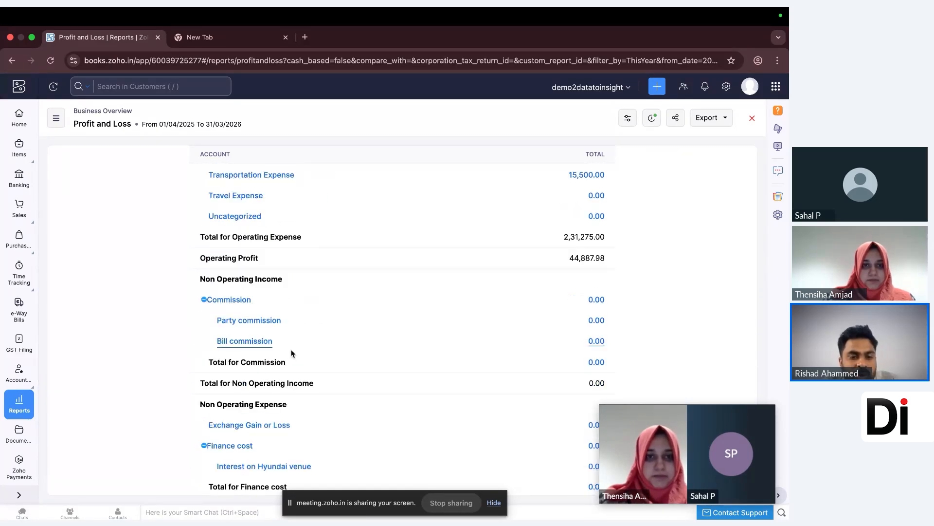
scroll(277, 234, "up", 2)
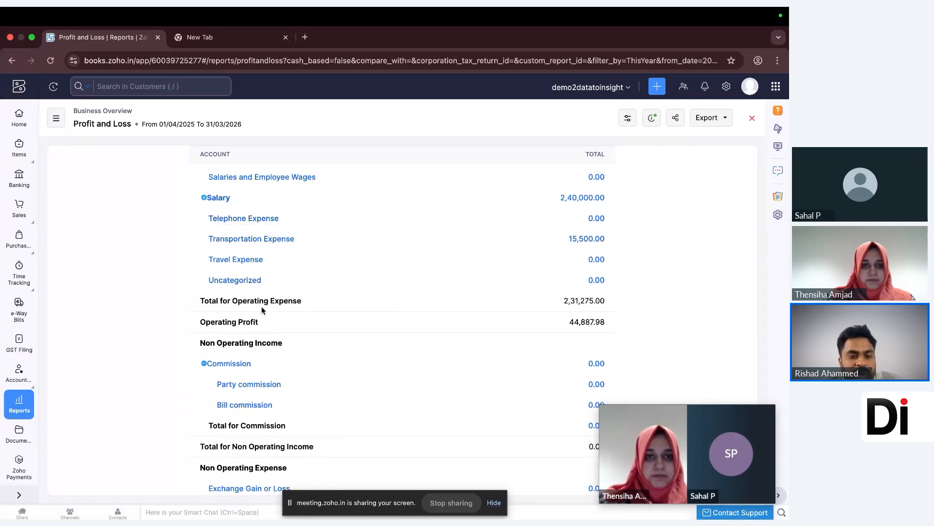
scroll(327, 311, "down", 3)
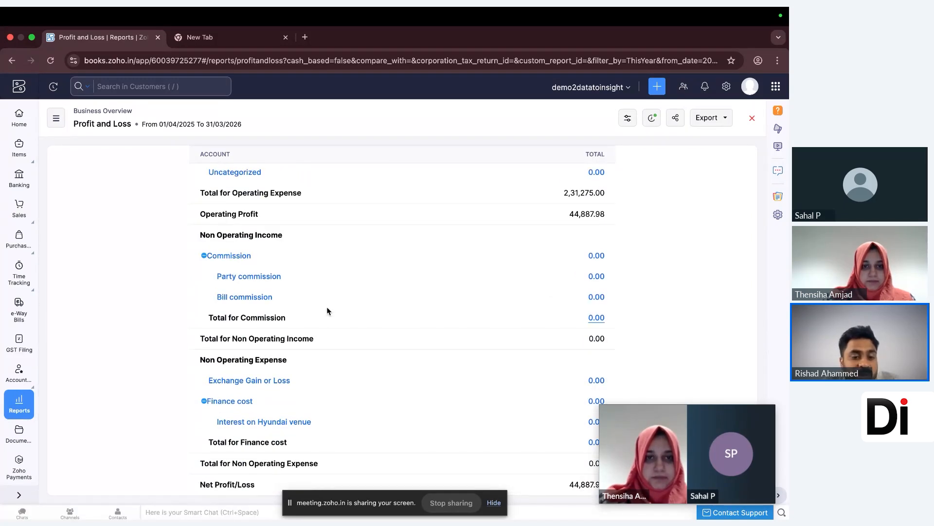
scroll(315, 373, "down", 1)
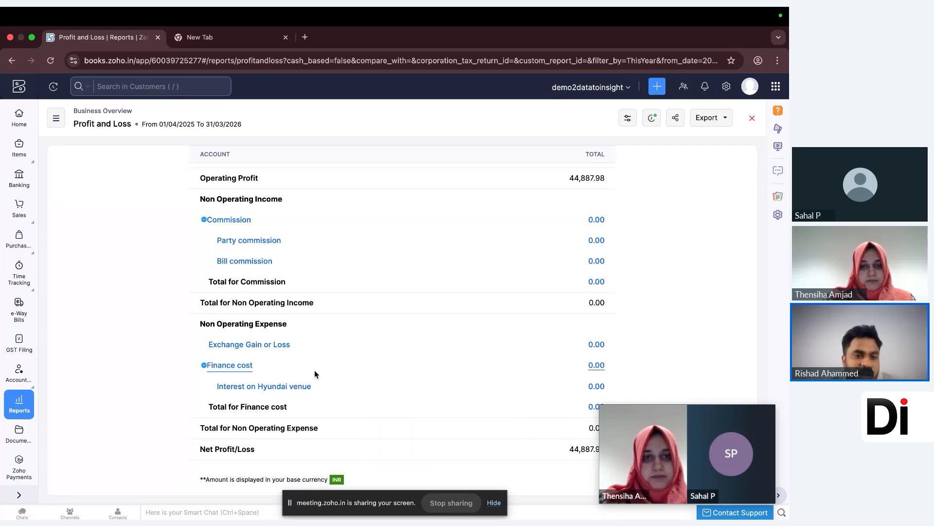
scroll(314, 374, "up", 3)
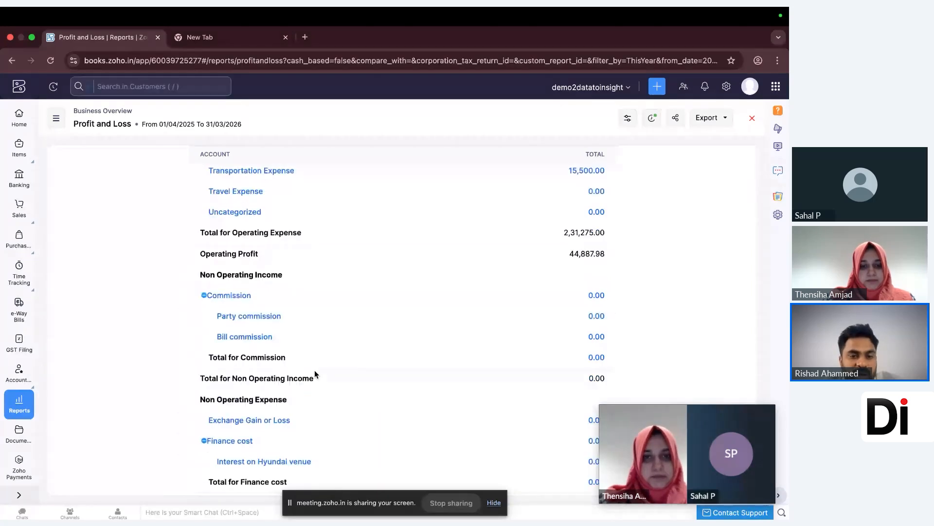
scroll(315, 374, "down", 3)
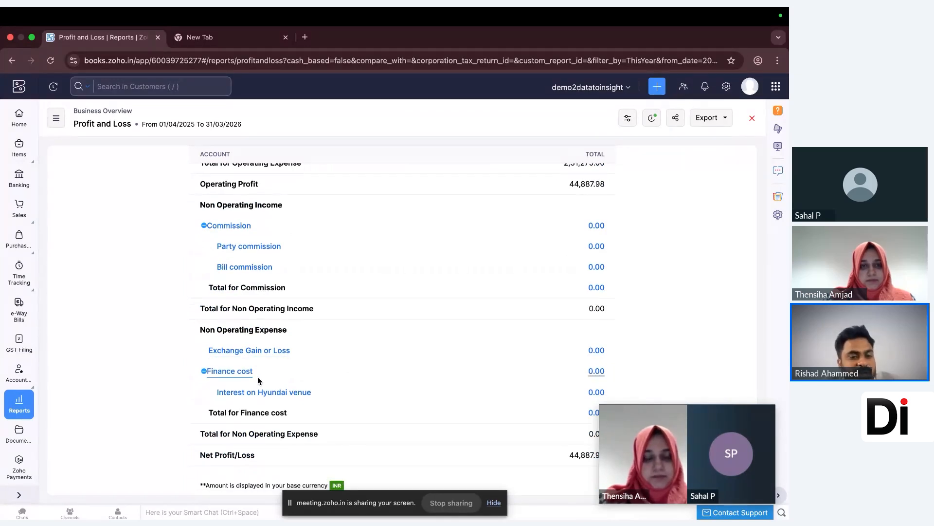
Review the Operating Expense accounts back up to Gross Profit and down again from Administrative expenses to Salary
scroll(271, 379, "up", 11)
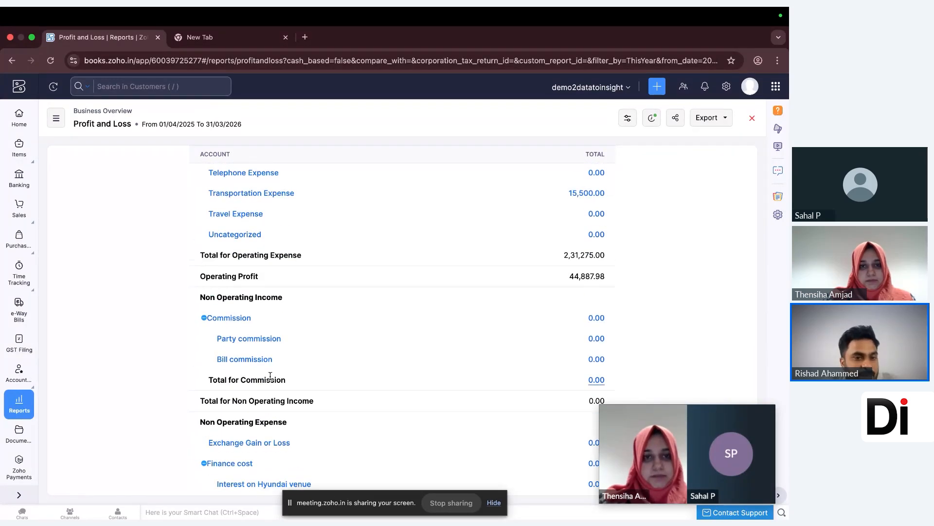
scroll(271, 379, "up", 6)
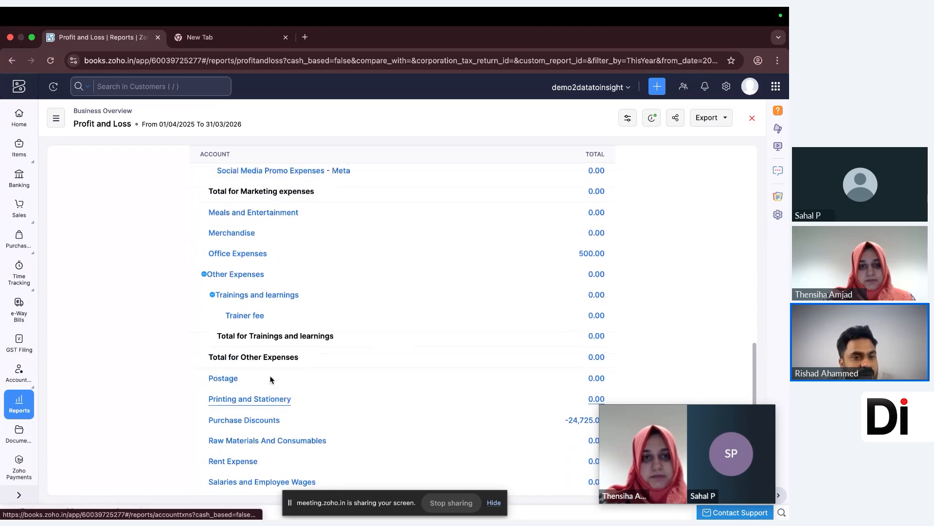
scroll(271, 379, "up", 6)
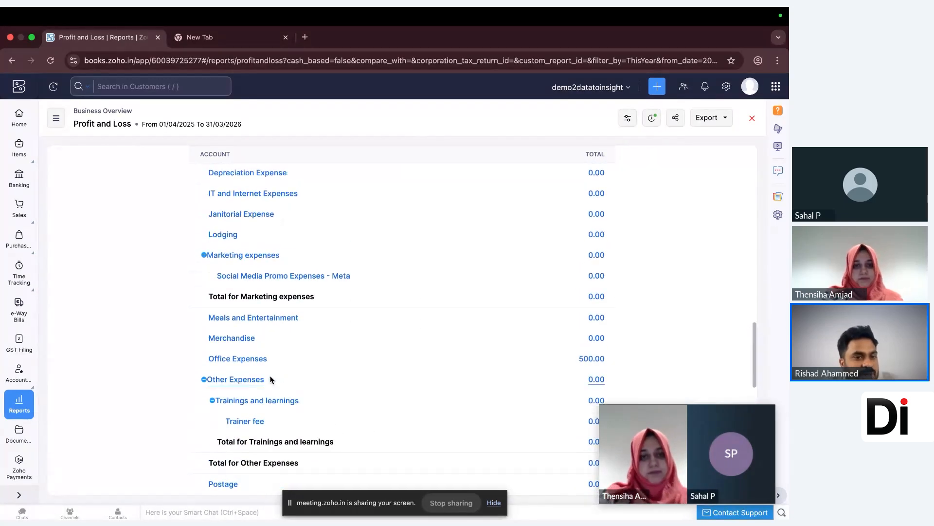
scroll(271, 380, "up", 9)
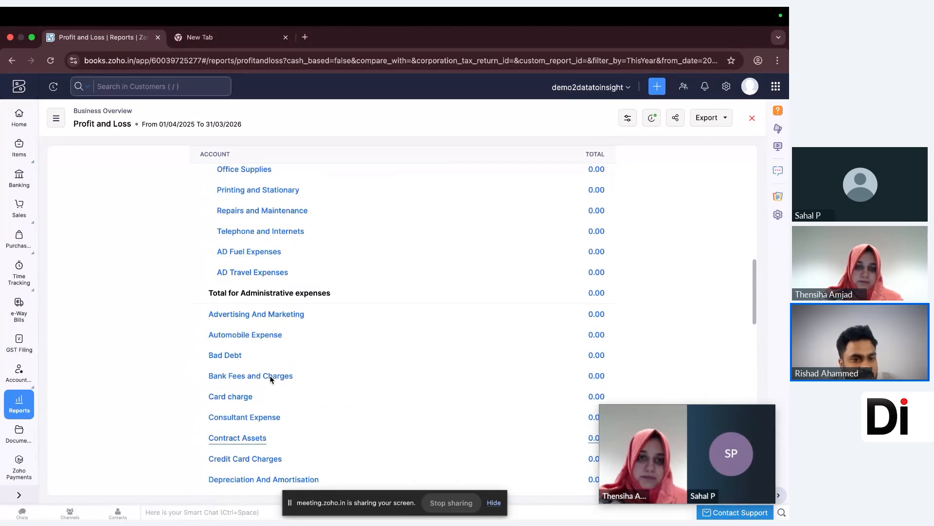
scroll(271, 379, "up", 1)
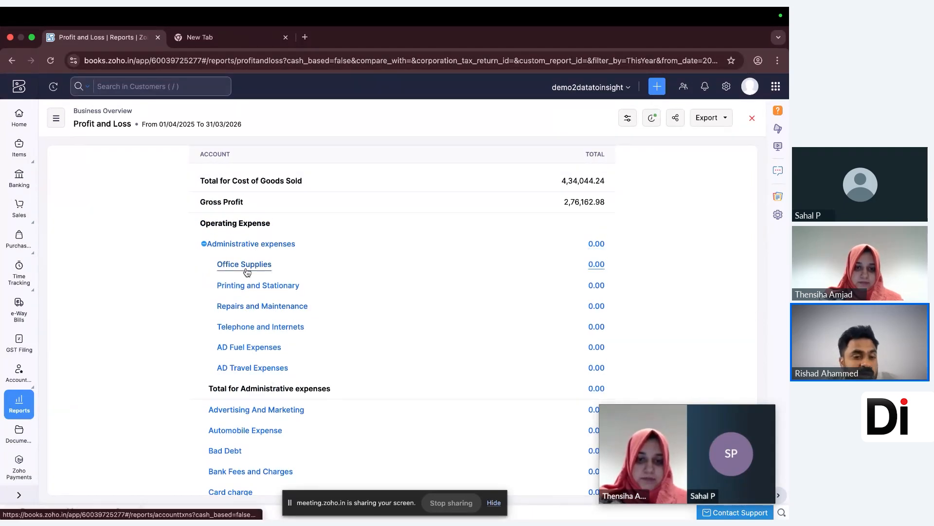
scroll(257, 332, "down", 1)
scroll(258, 333, "down", 5)
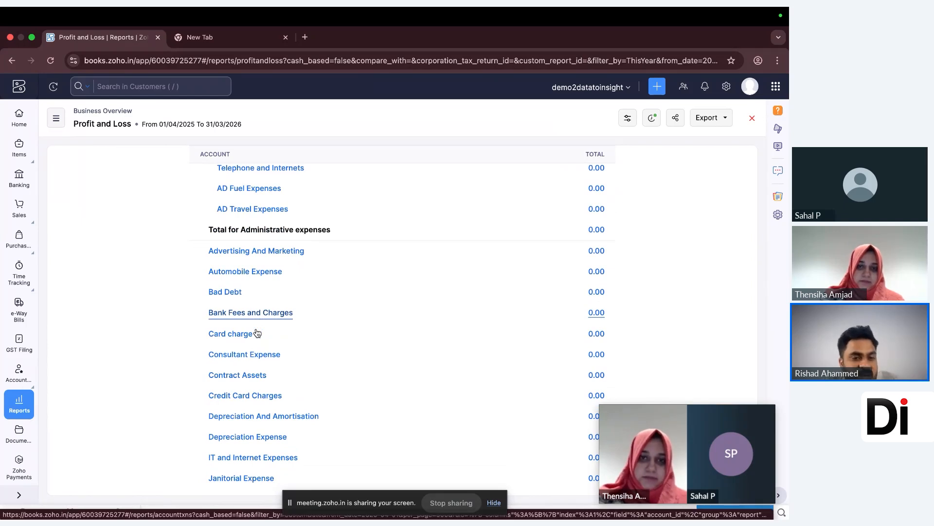
scroll(256, 328, "down", 5)
scroll(256, 328, "down", 10)
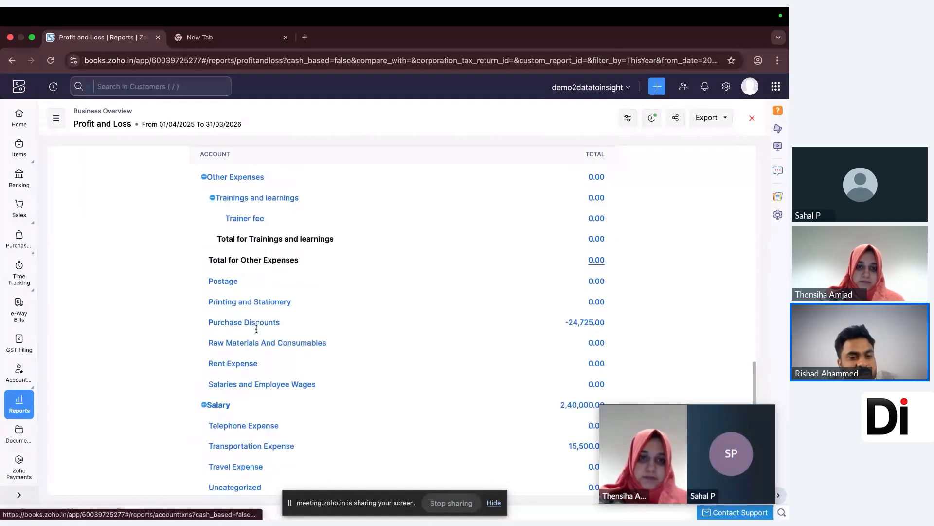
Examine the end of the report from Operating Profit through Commission and Finance cost to Net Profit/Loss
scroll(243, 343, "down", 4)
scroll(233, 343, "down", 4)
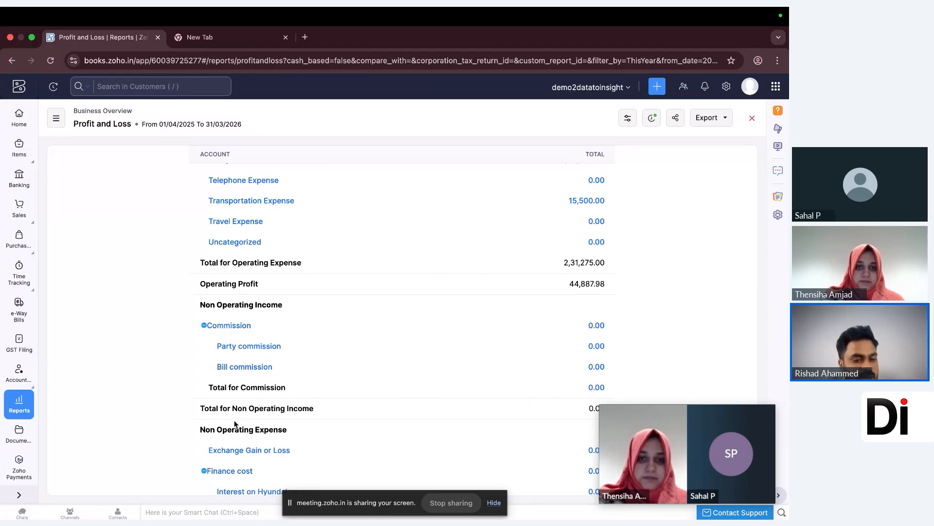
scroll(233, 351, "down", 4)
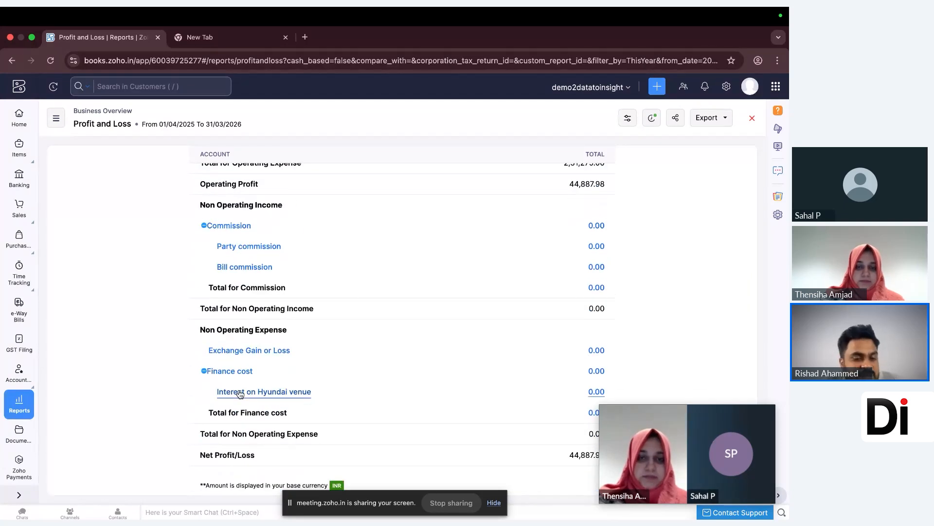
scroll(241, 389, "up", 3)
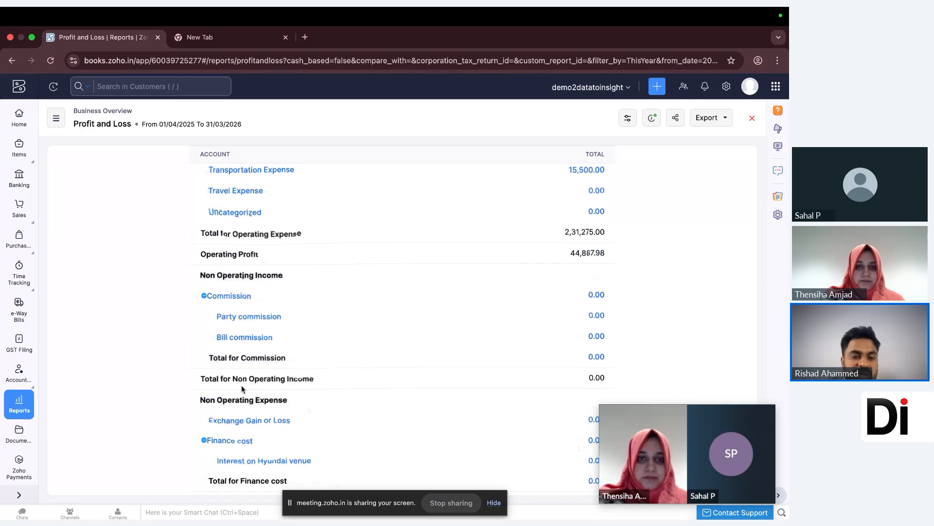
scroll(242, 388, "down", 3)
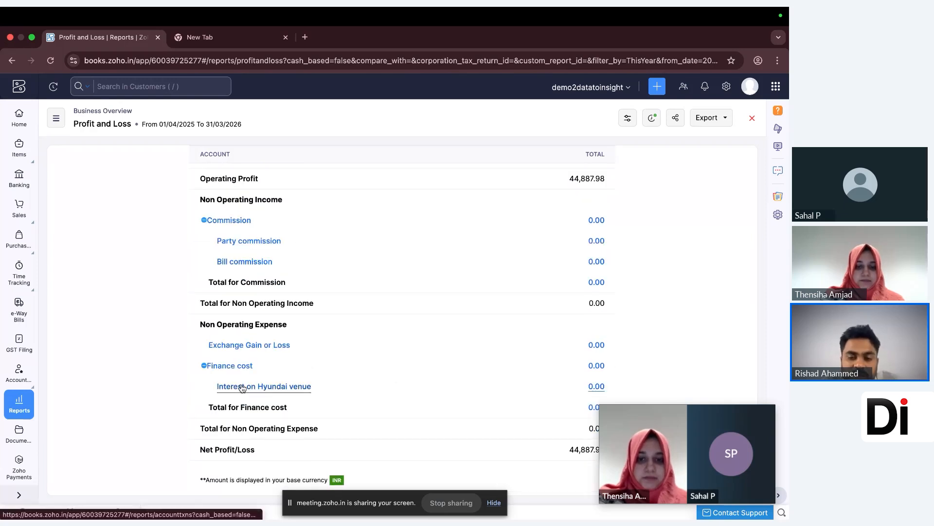
Look back through the report from Net Profit/Loss up to Gross Profit and switch to the Profit Breakdown presentation slide
scroll(397, 377, "up", 9)
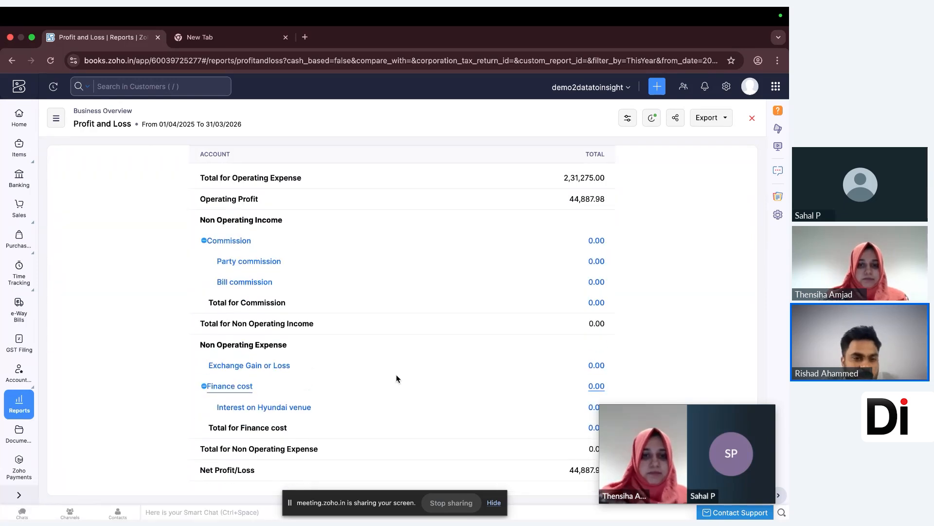
scroll(397, 378, "up", 3)
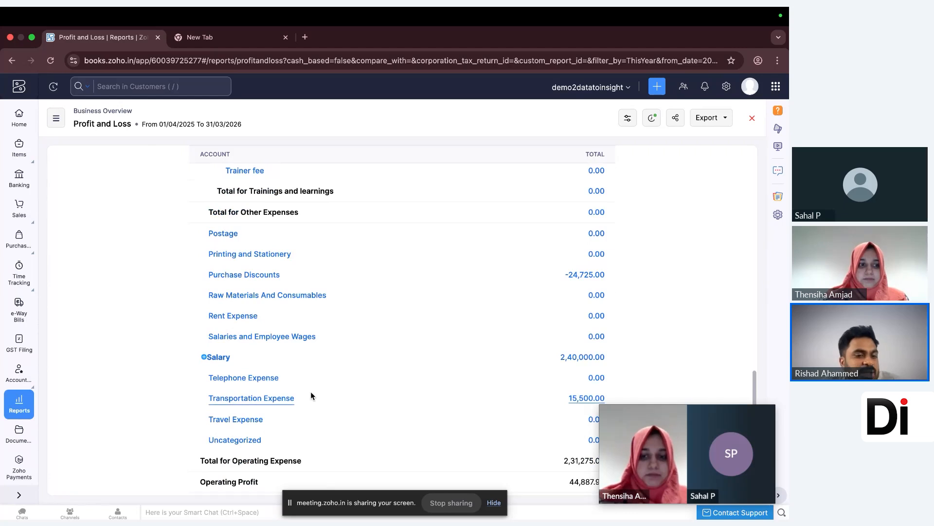
scroll(323, 324, "up", 2)
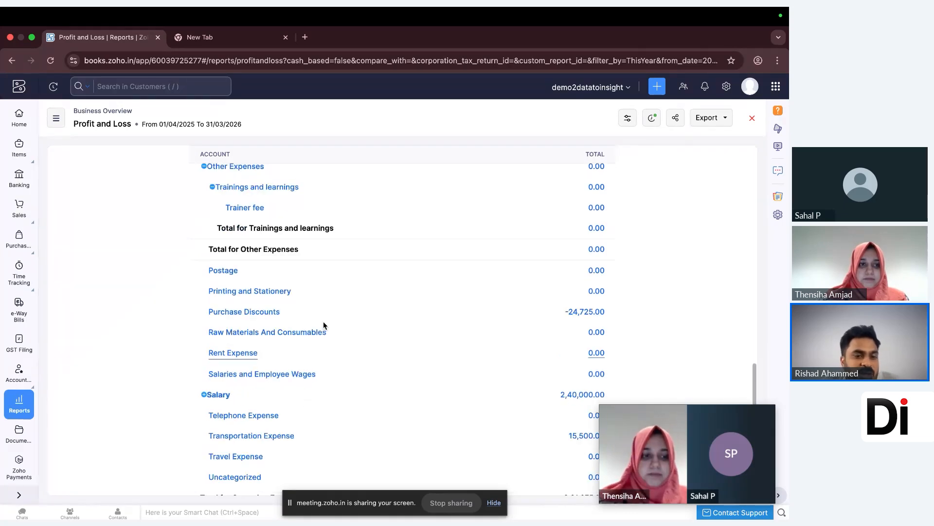
scroll(323, 323, "up", 5)
scroll(298, 305, "up", 3)
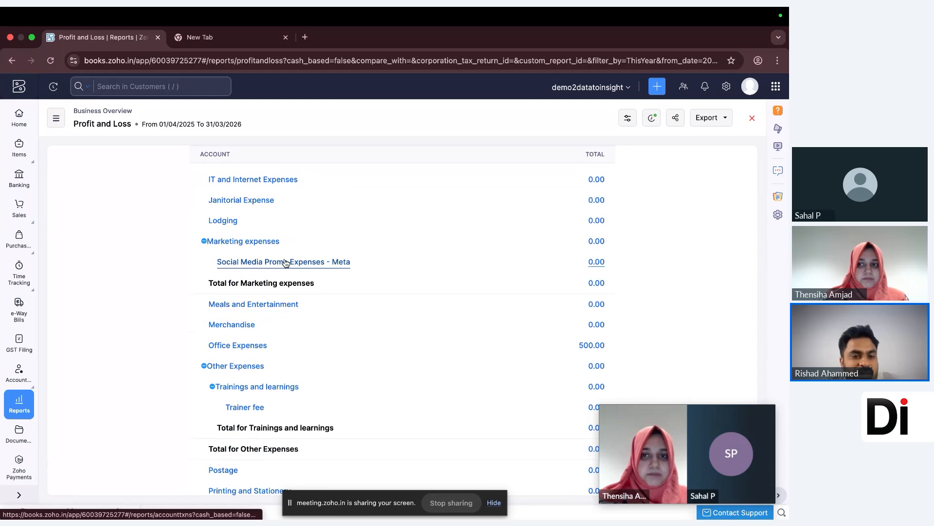
scroll(286, 263, "up", 5)
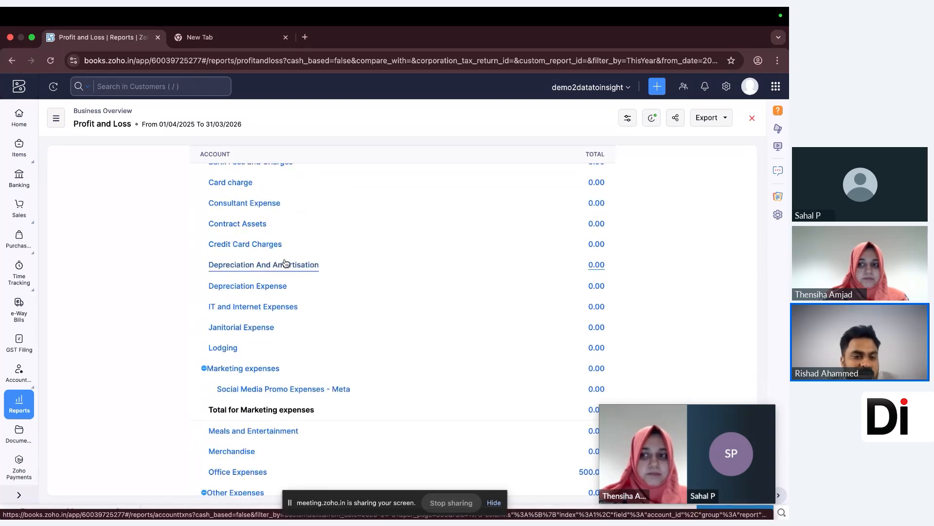
scroll(286, 263, "up", 1)
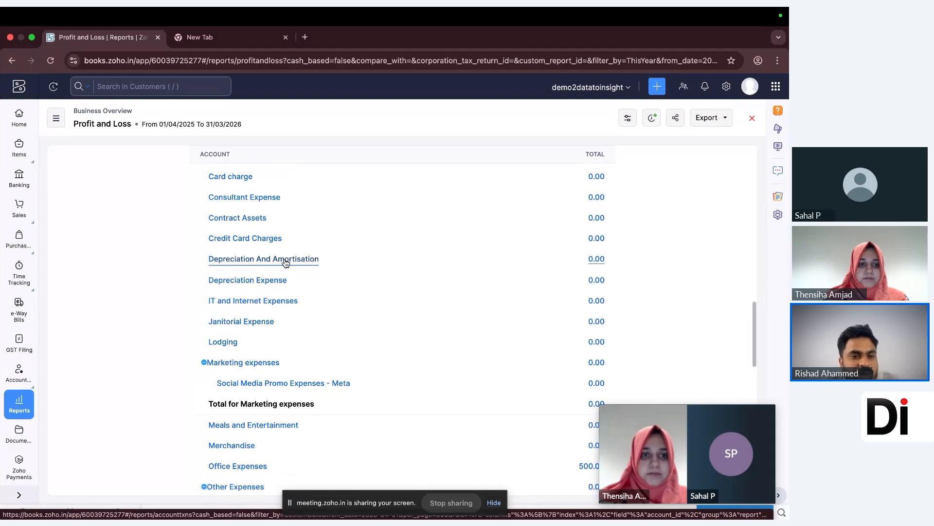
scroll(286, 263, "up", 2)
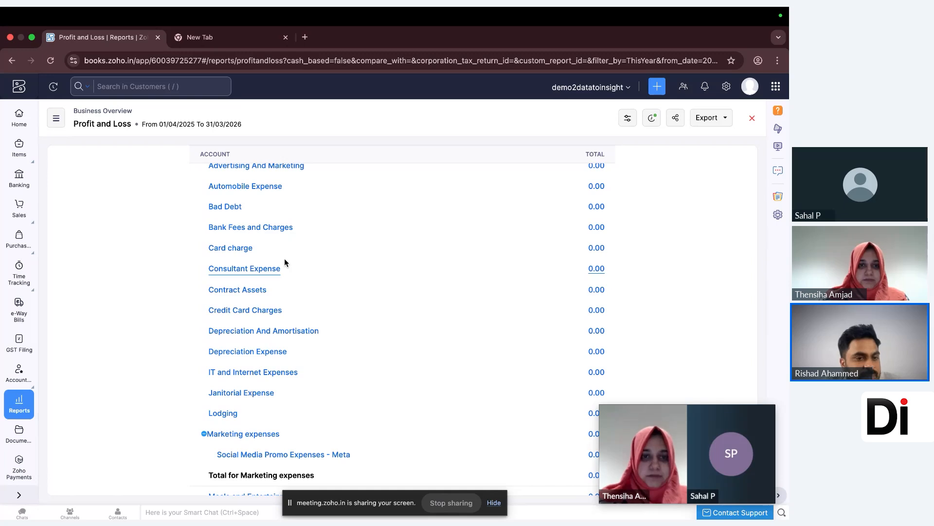
scroll(284, 258, "up", 3)
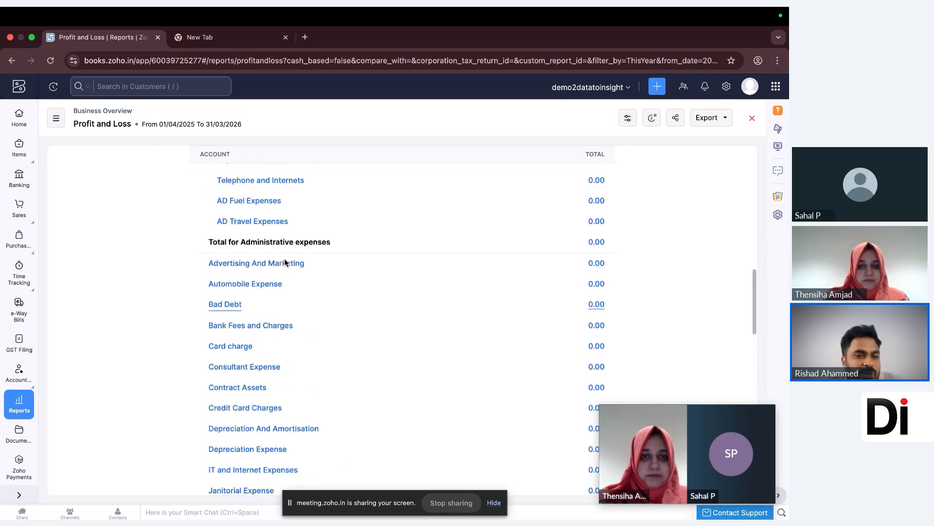
scroll(285, 260, "up", 2)
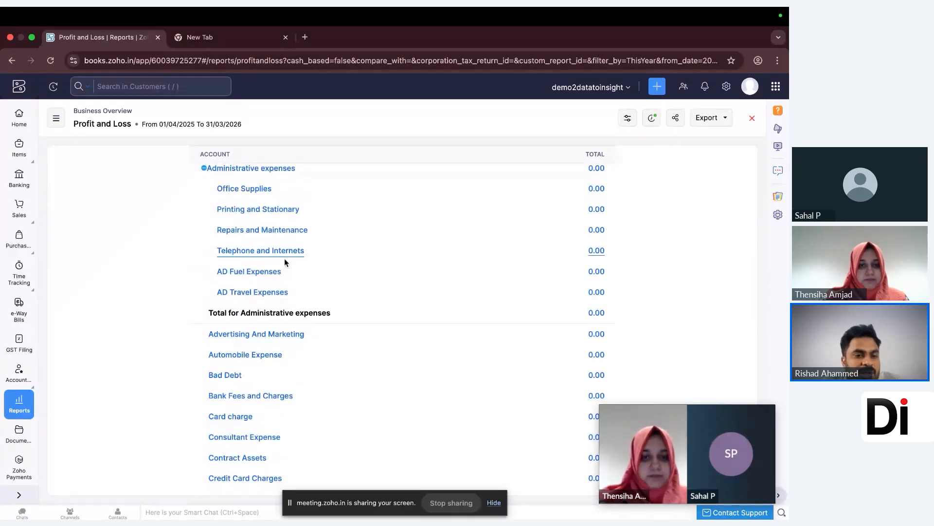
scroll(284, 262, "up", 2)
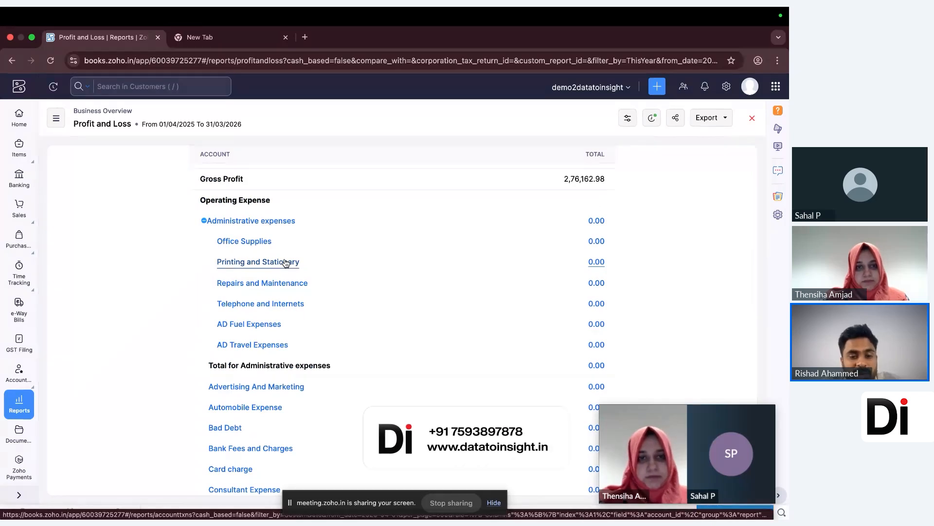
key("super+Tab")
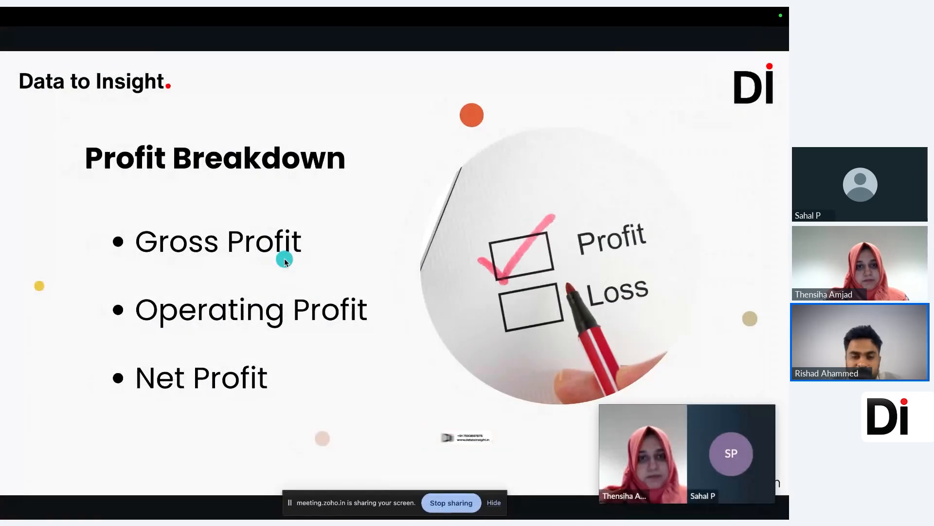
Advance the presentation through the income grouping, expense grouping and budget tracking slides to Other Unique features Books
left_click(662, 269)
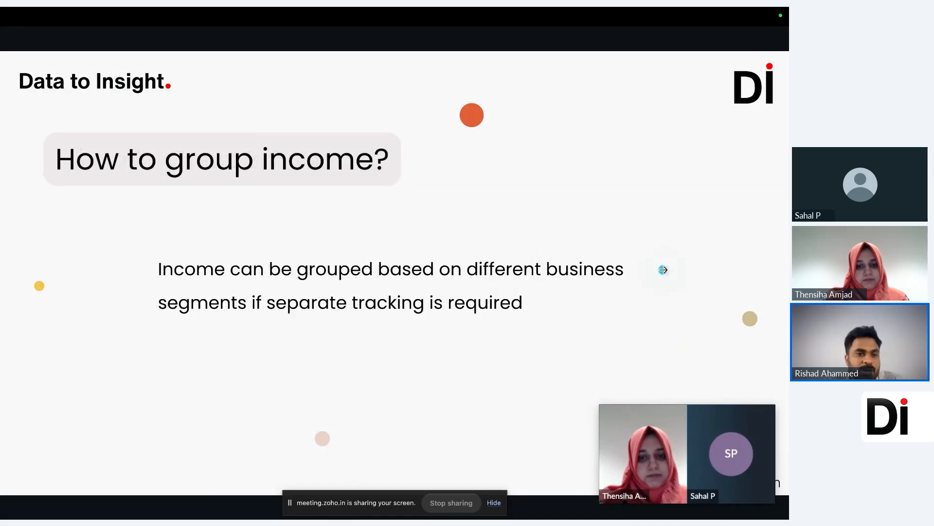
left_click(663, 270)
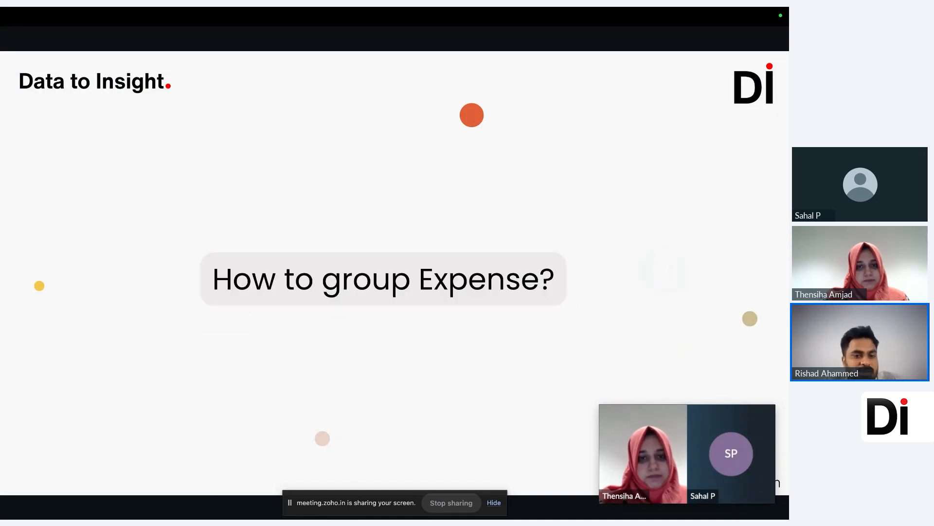
left_click(664, 270)
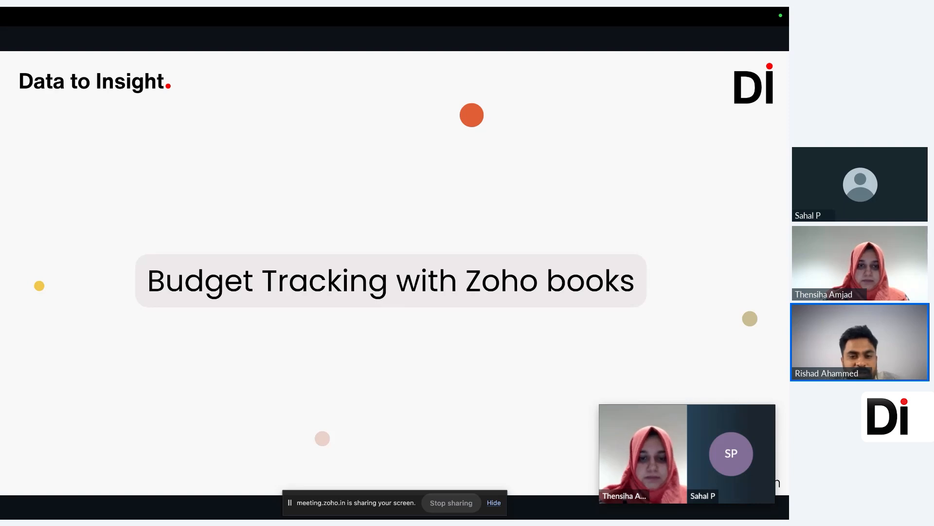
left_click(650, 271)
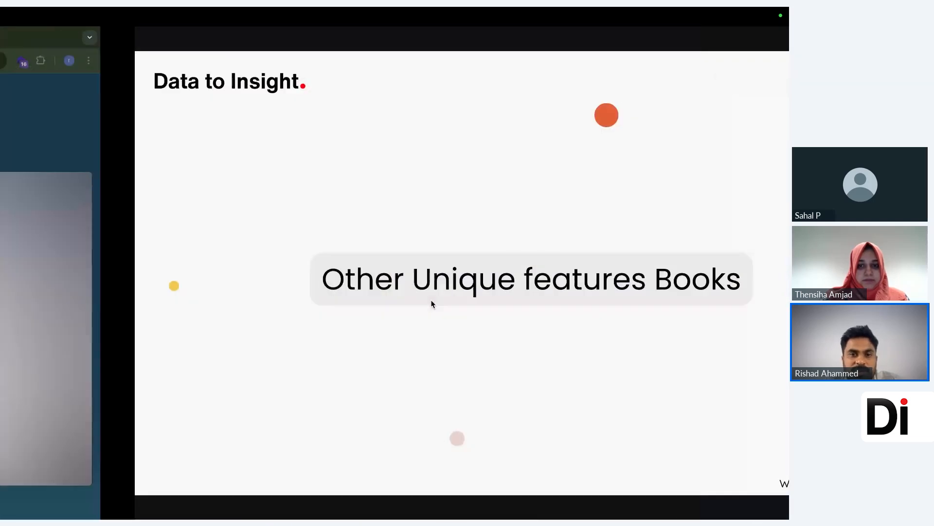
Switch to Zoho Books and open All Settings at the Automation, Custom Modules, Developer & Data and Integrations groups
key("super+grave")
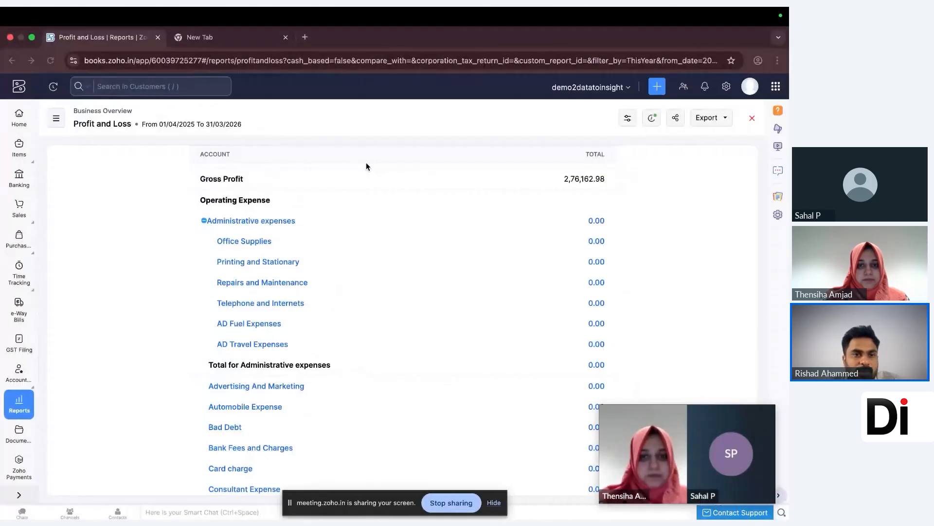
left_click(30, 120)
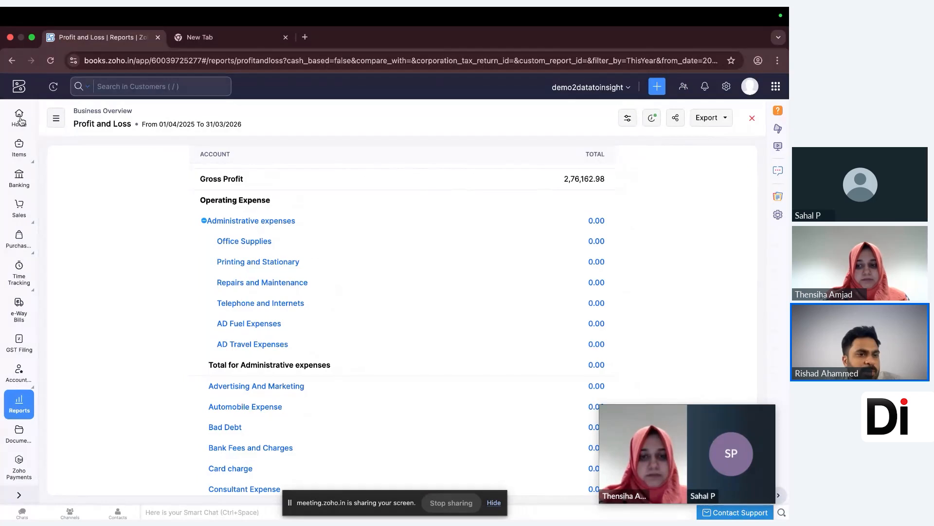
left_click(726, 86)
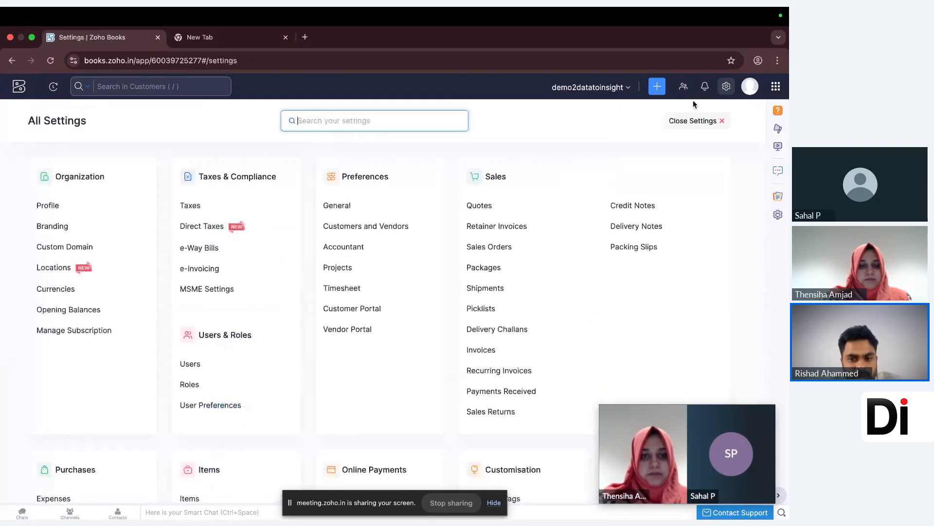
scroll(525, 311, "down", 5)
scroll(525, 311, "down", 4)
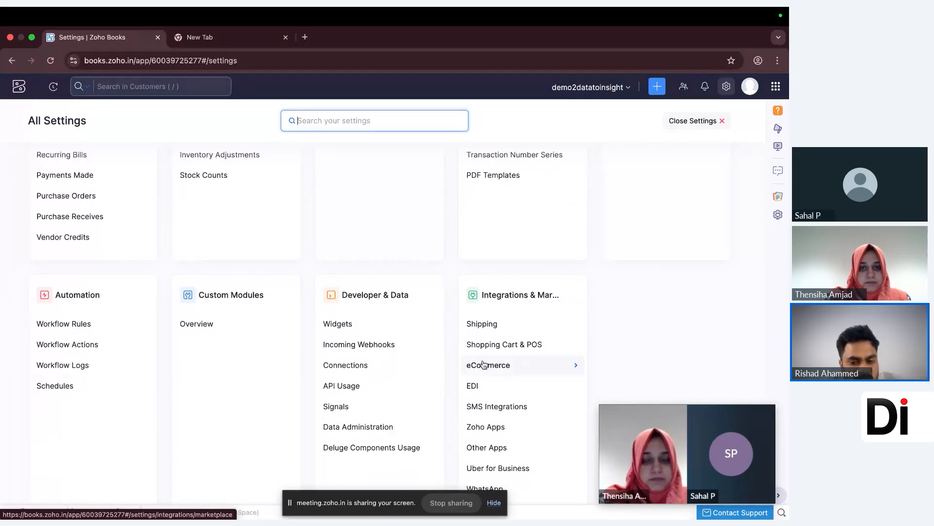
left_click_drag(402, 499, 315, 500)
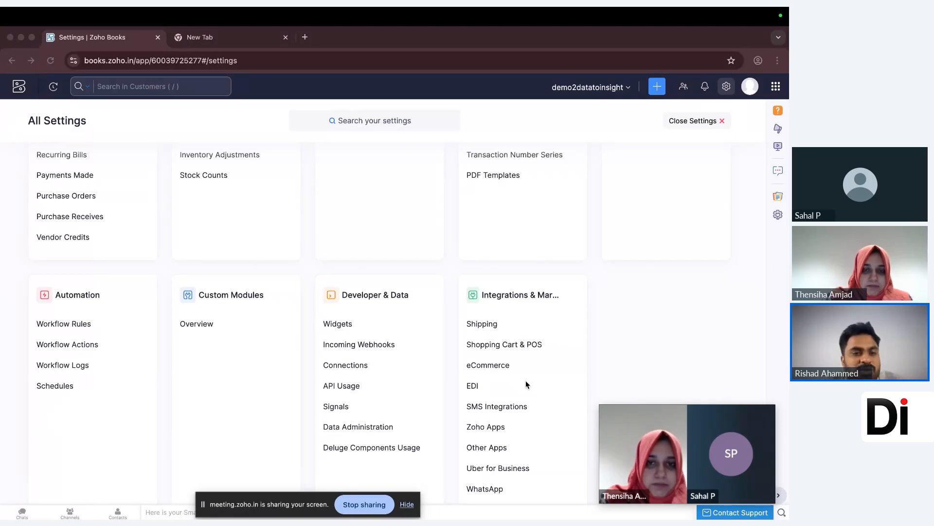
Examine the Automation, Custom Modules, Developer & Data and Integrations & Marketplace options together with the neighbouring settings groups
scroll(526, 384, "up", 4)
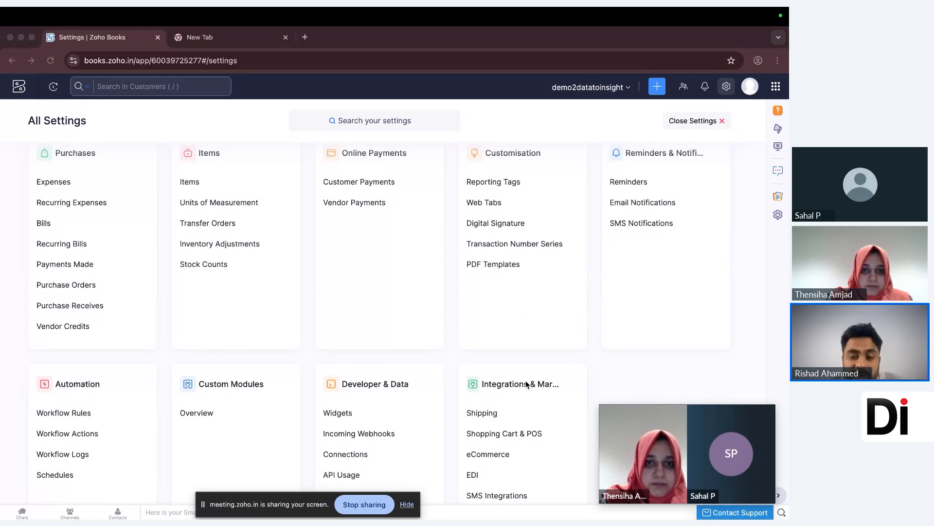
scroll(526, 384, "down", 4)
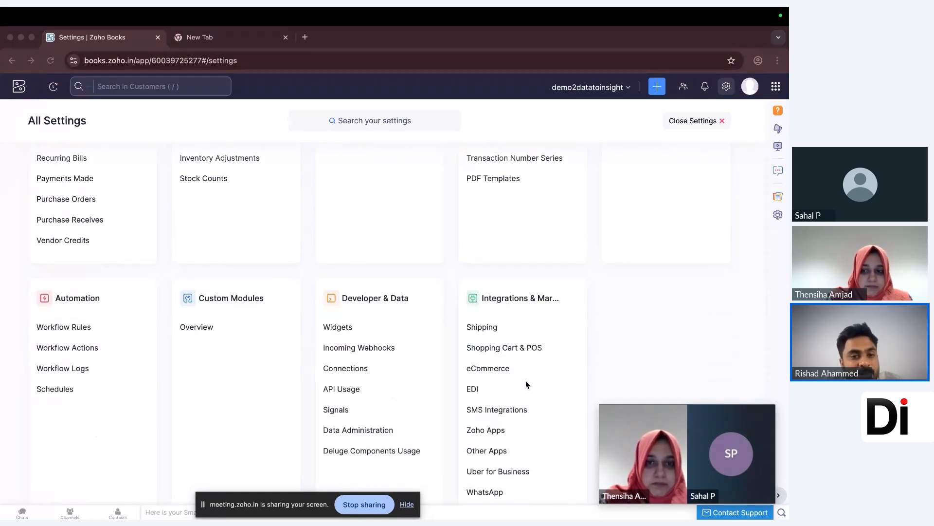
scroll(525, 385, "up", 2)
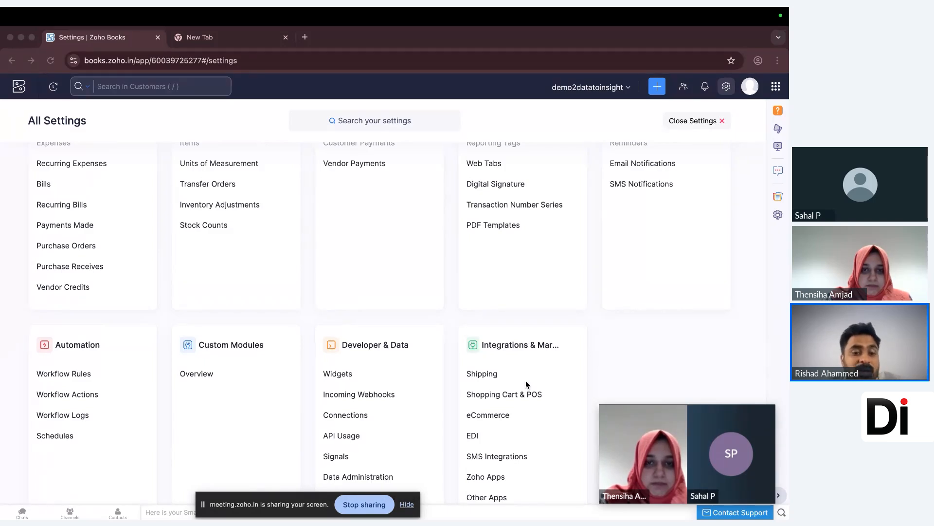
scroll(525, 384, "down", 3)
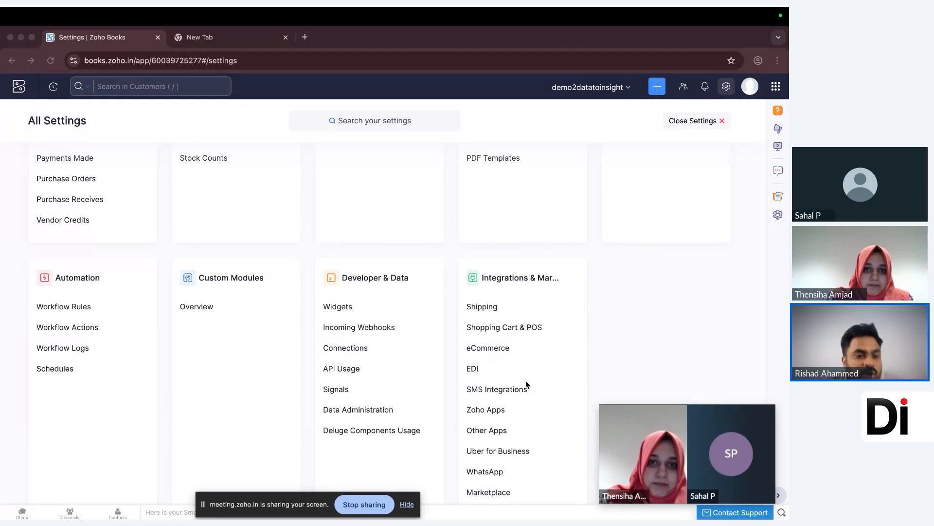
scroll(525, 383, "down", 1)
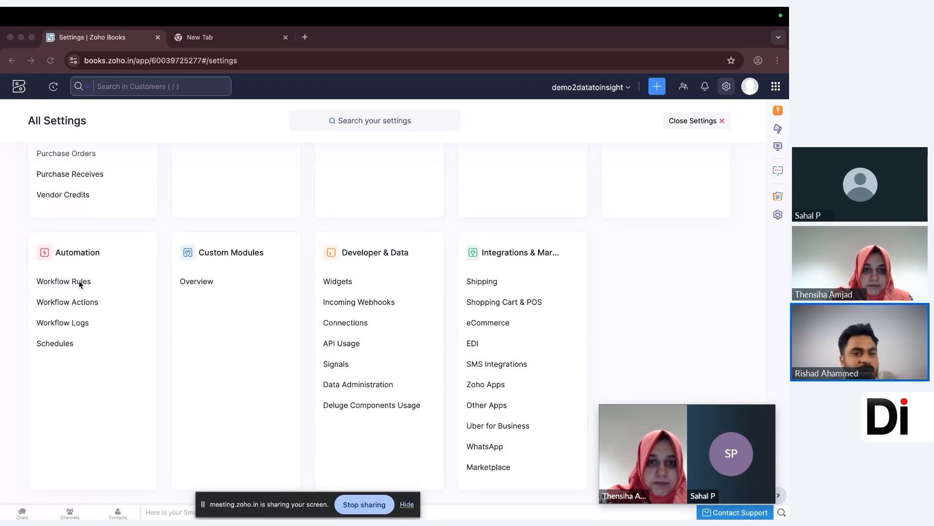
scroll(79, 282, "up", 2)
scroll(80, 282, "up", 1)
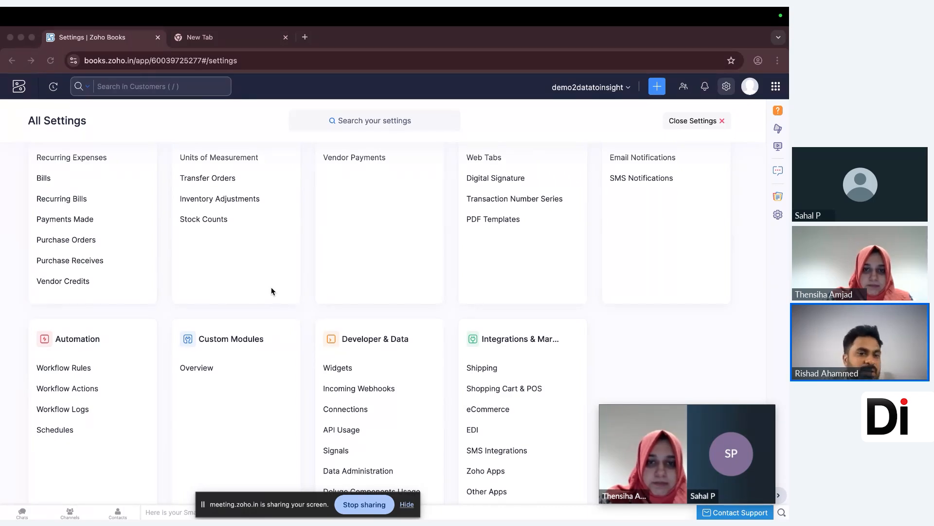
scroll(271, 291, "up", 1)
scroll(343, 291, "up", 1)
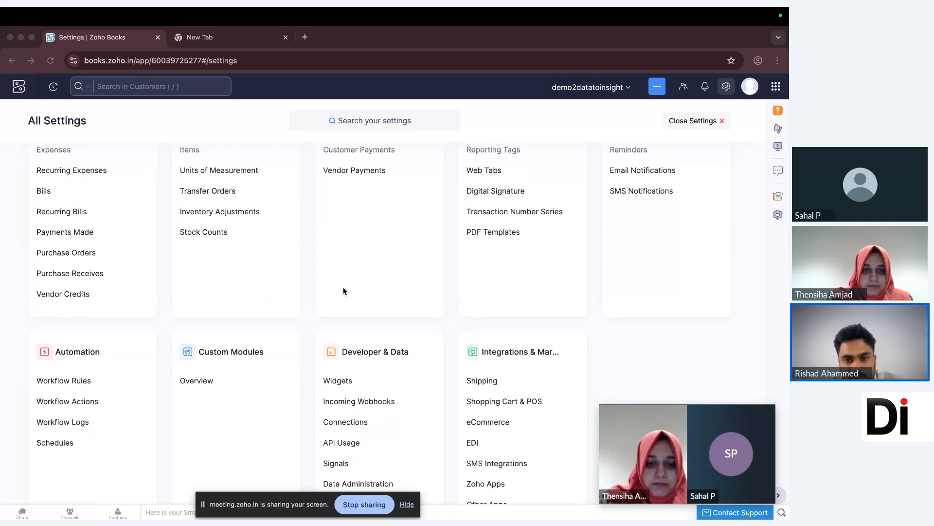
Look over the Customisation settings around Digital Signature and return to the Integrations & Marketplace options
scroll(344, 291, "up", 5)
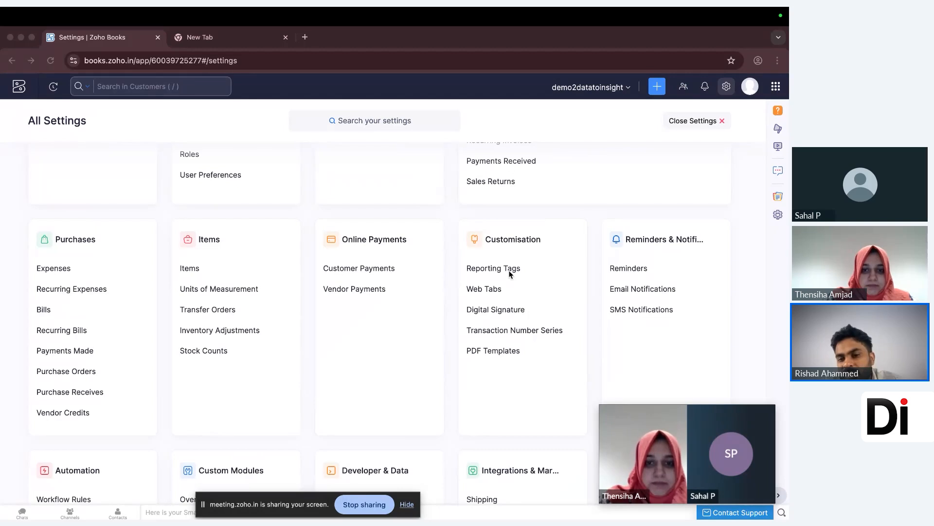
left_click(500, 312)
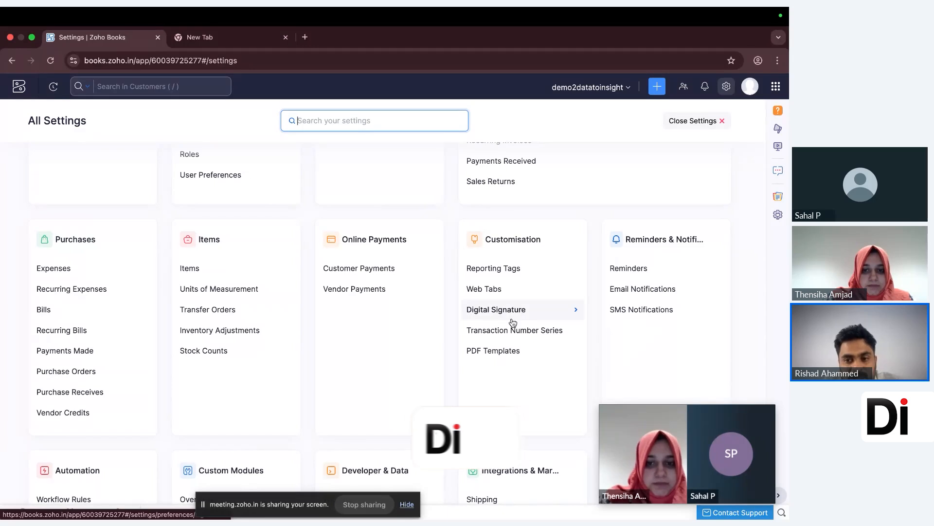
scroll(512, 321, "down", 3)
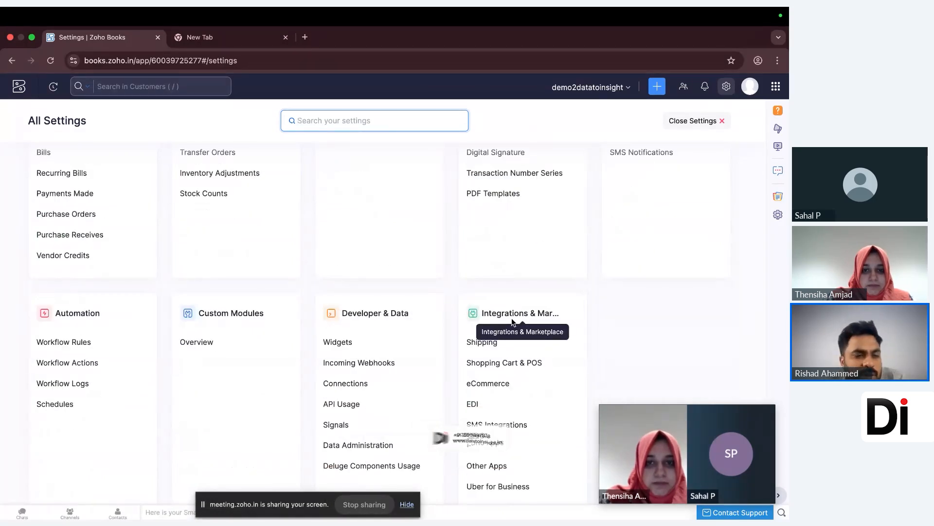
scroll(506, 277, "down", 1)
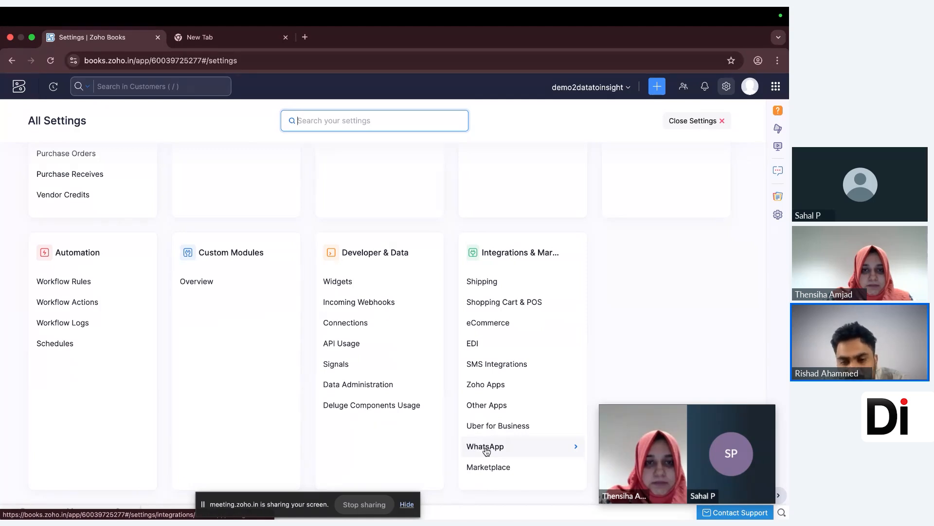
Open the Zoho Apps integrations and skim the list from Zoho CRM to Zoho Desk and back
left_click(486, 384)
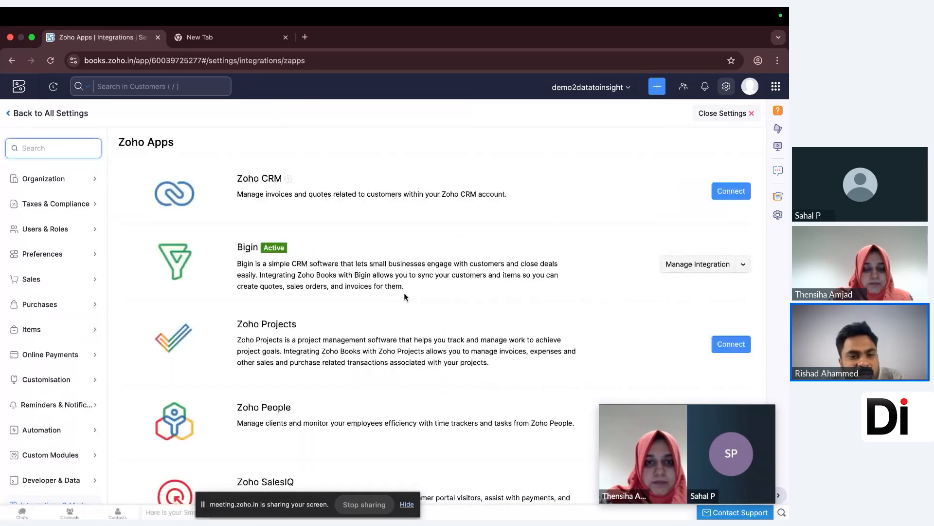
scroll(404, 293, "down", 5)
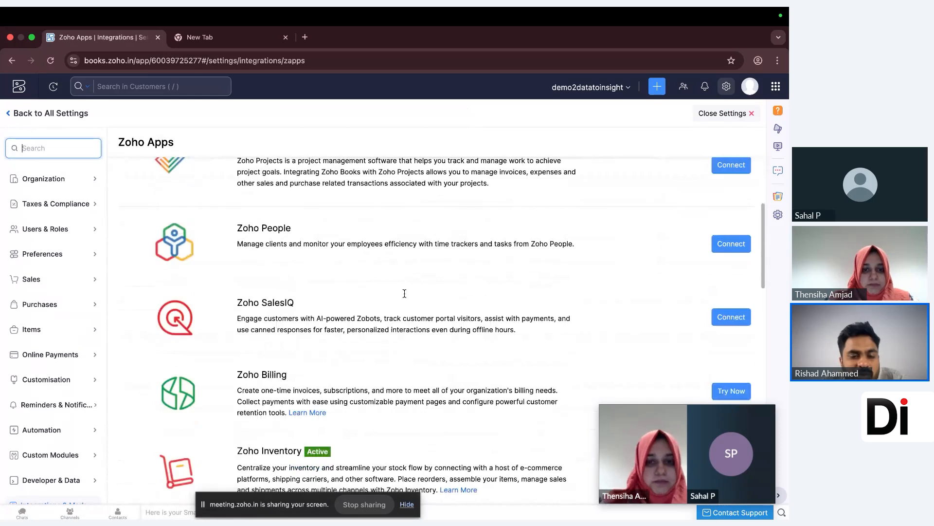
scroll(404, 293, "down", 3)
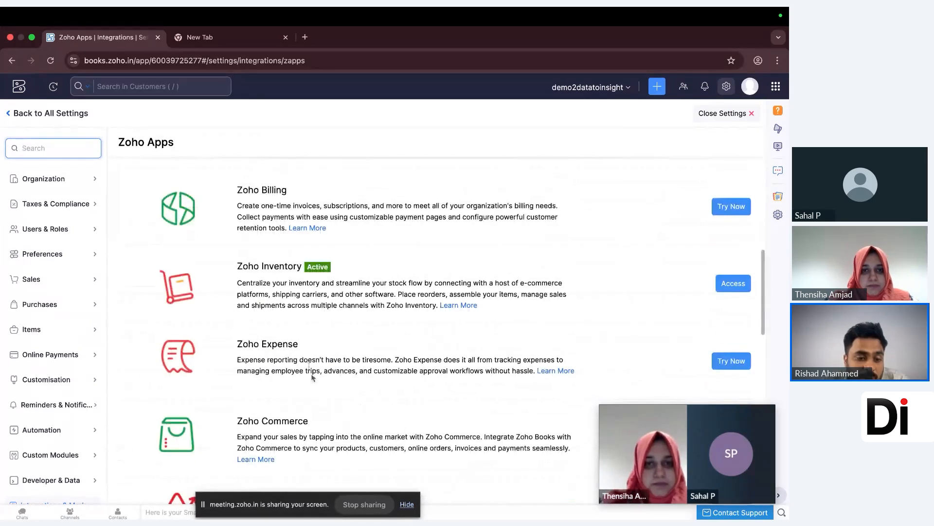
scroll(308, 366, "down", 4)
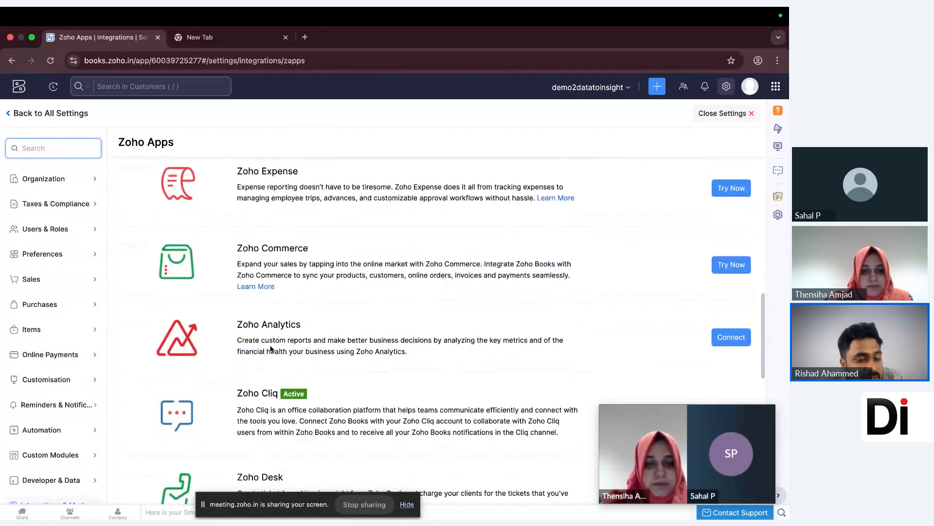
scroll(293, 340, "up", 10)
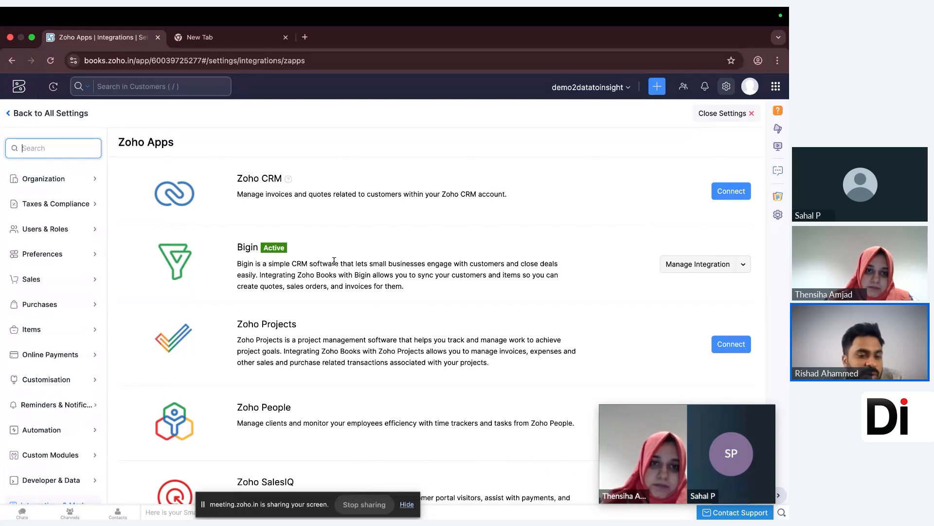
Examine the integrations from Bigin and Zoho Projects through Zoho Inventory to Zoho Commerce, and close the settings
scroll(257, 269, "down", 3)
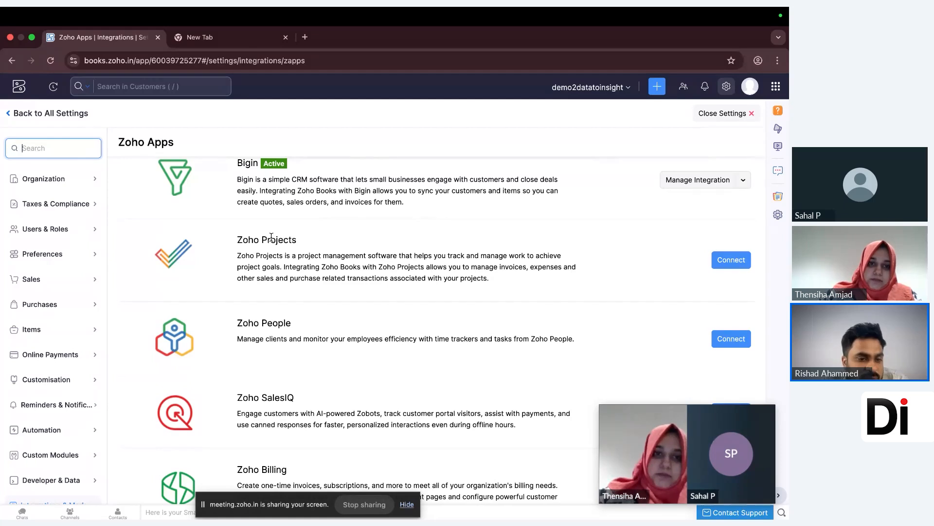
scroll(308, 242, "down", 3)
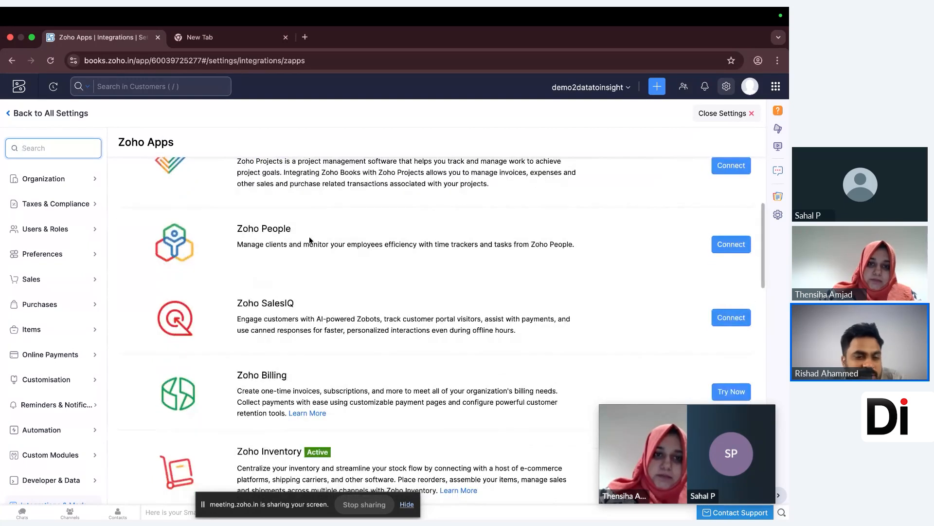
scroll(248, 268, "down", 2)
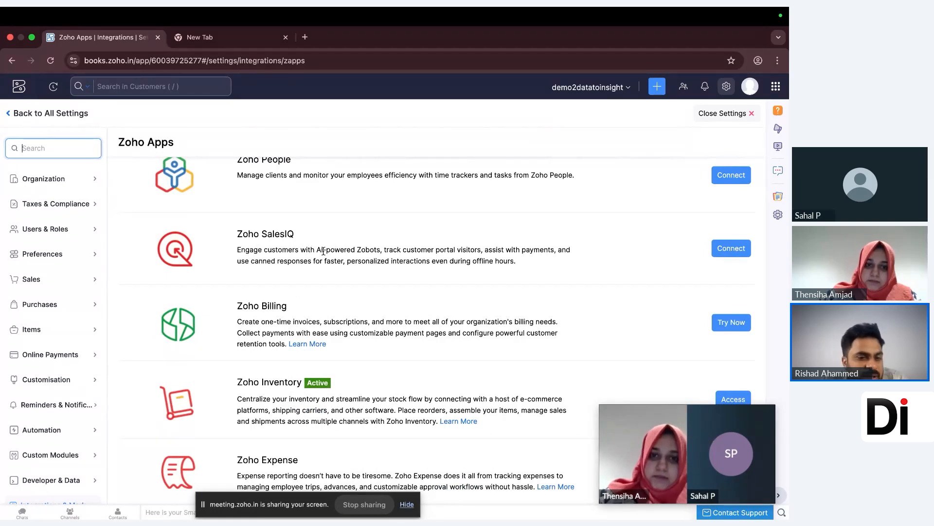
scroll(272, 371, "down", 2)
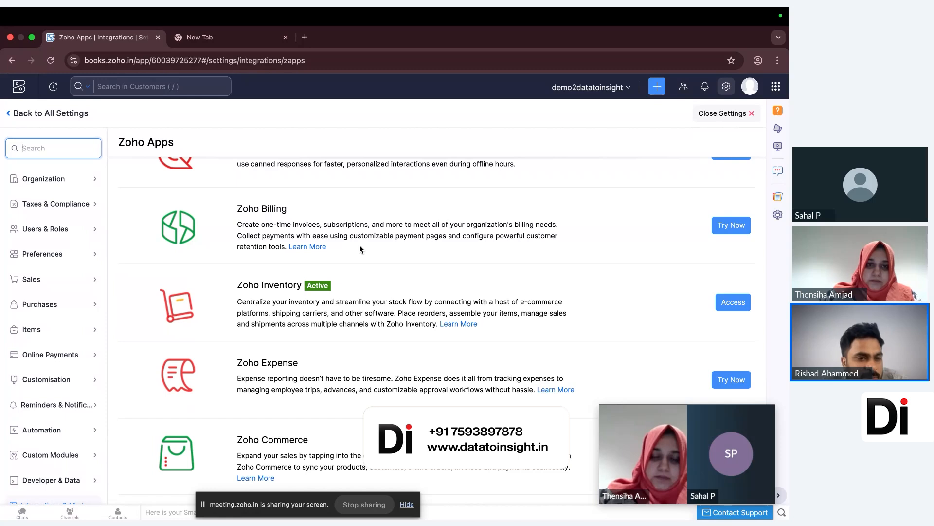
scroll(352, 336, "down", 2)
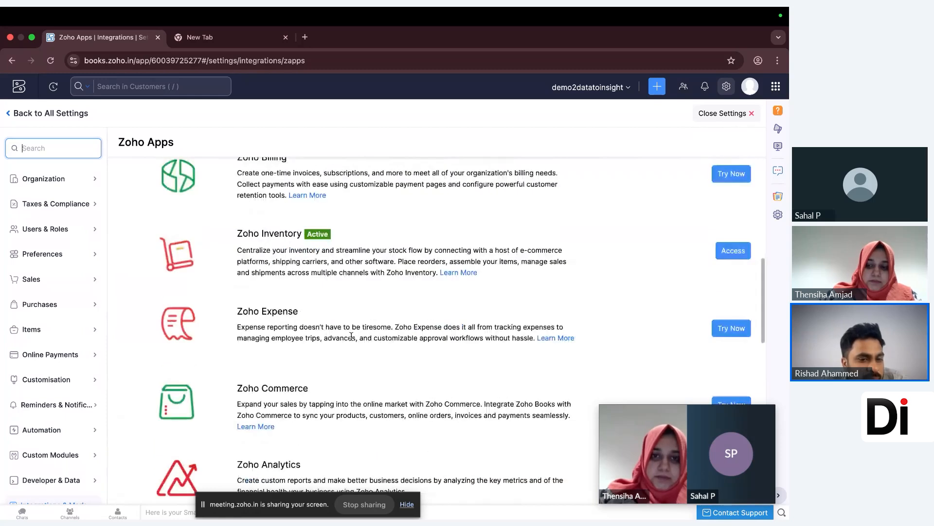
scroll(352, 336, "down", 2)
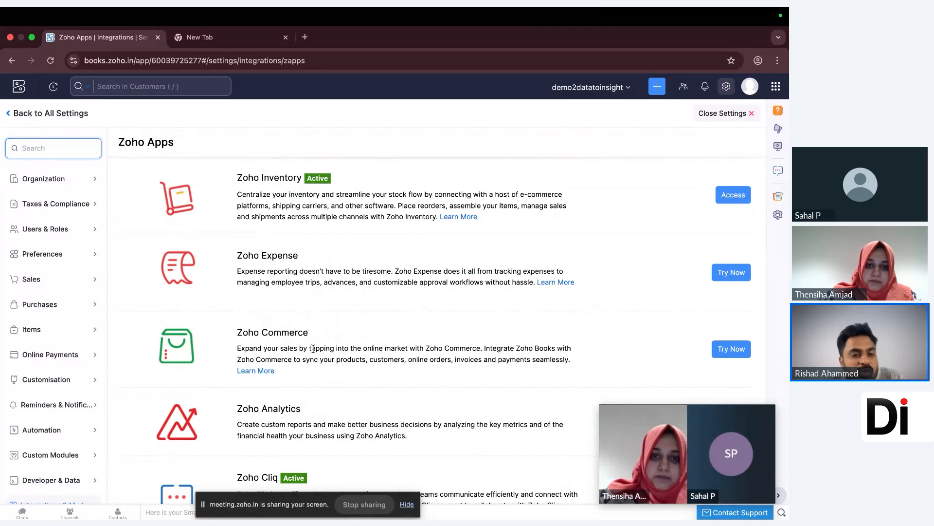
scroll(313, 349, "down", 8)
scroll(313, 352, "up", 20)
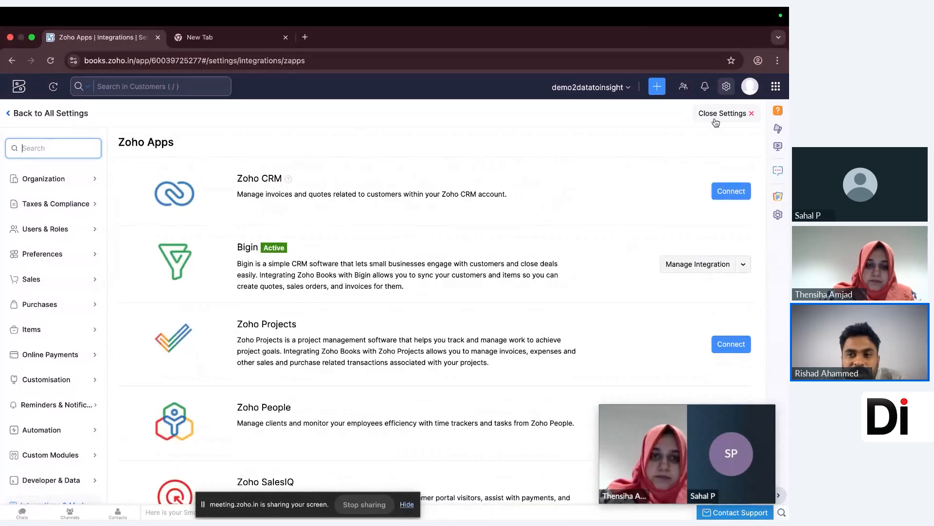
left_click(716, 117)
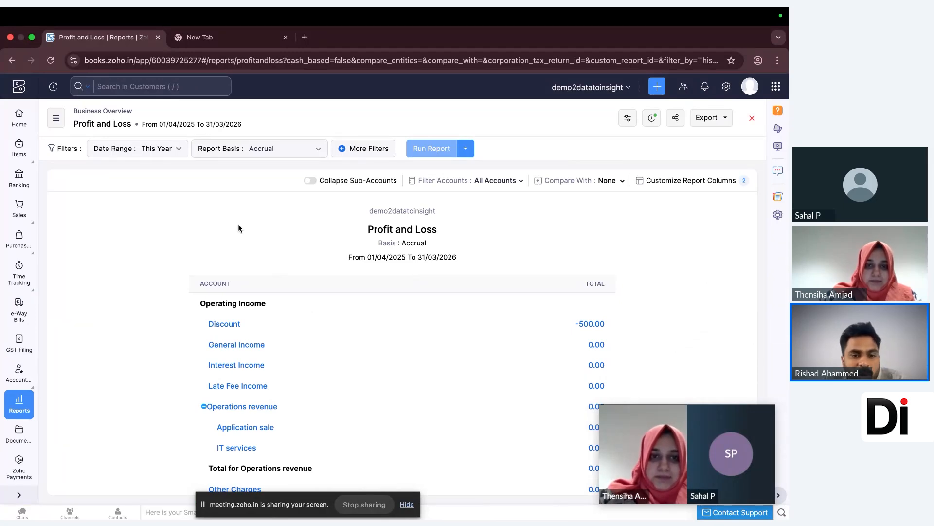
Show the Q&A slide and switch to the Zoho Meeting webinar to read the attendees' latest questions
key("ctrl+Left")
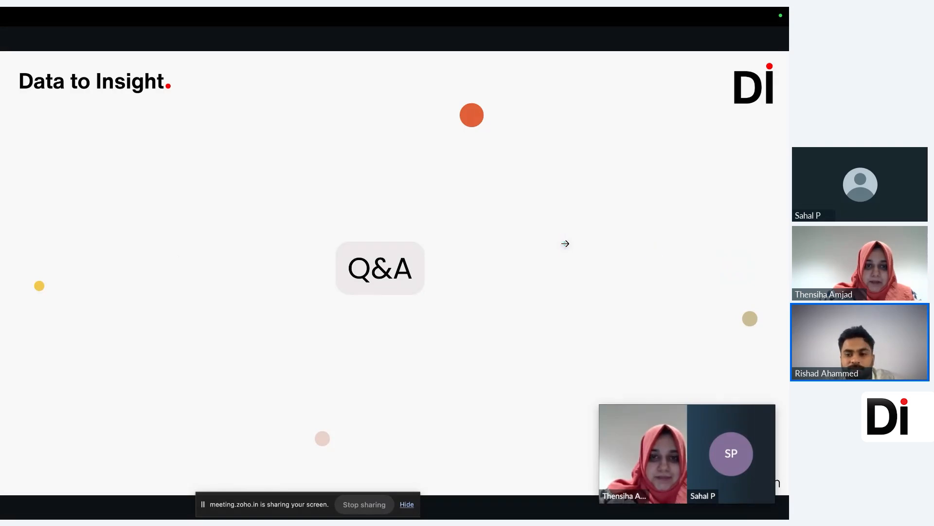
key("ctrl+Right")
scroll(133, 387, "down", 3)
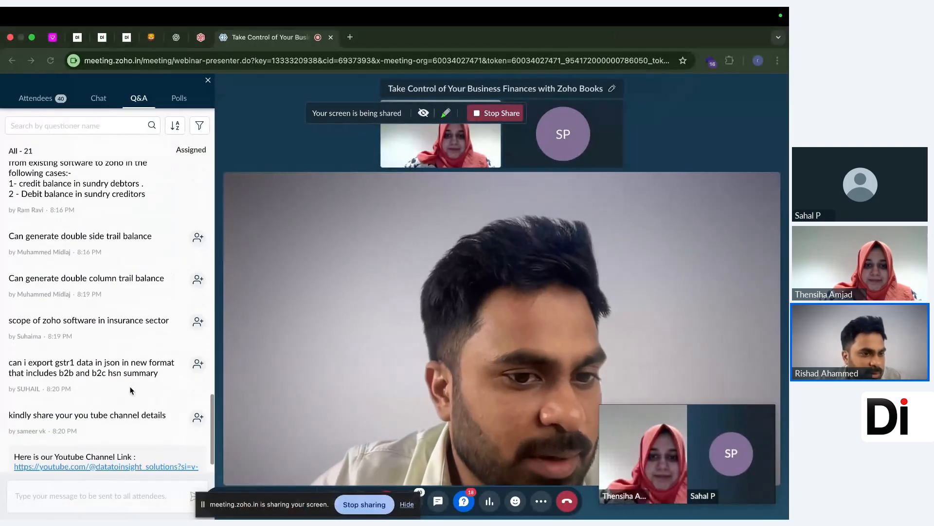
Read the attendees' Q&A questions from the insurance-sector and GSTR1 JSON export queries through project proposals to outgrowing the Zoho ecosystem
scroll(118, 314, "up", 2)
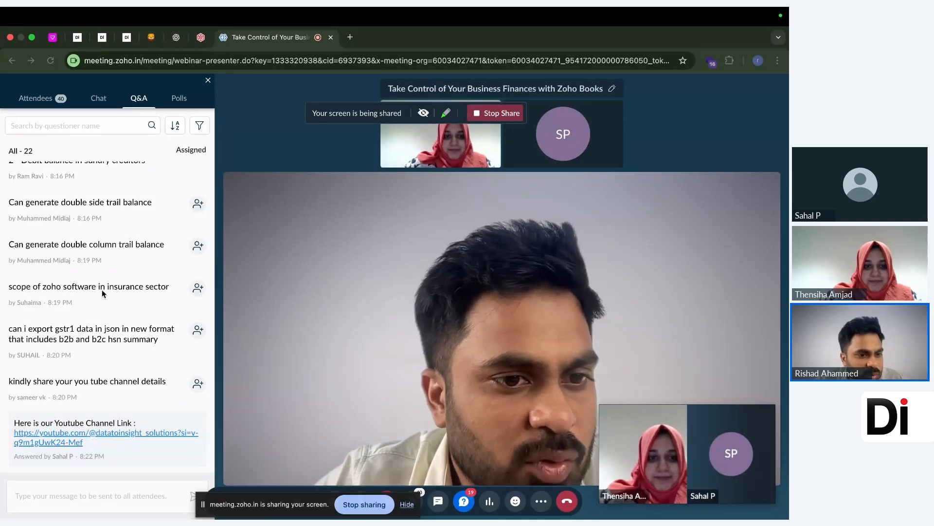
left_click(77, 288)
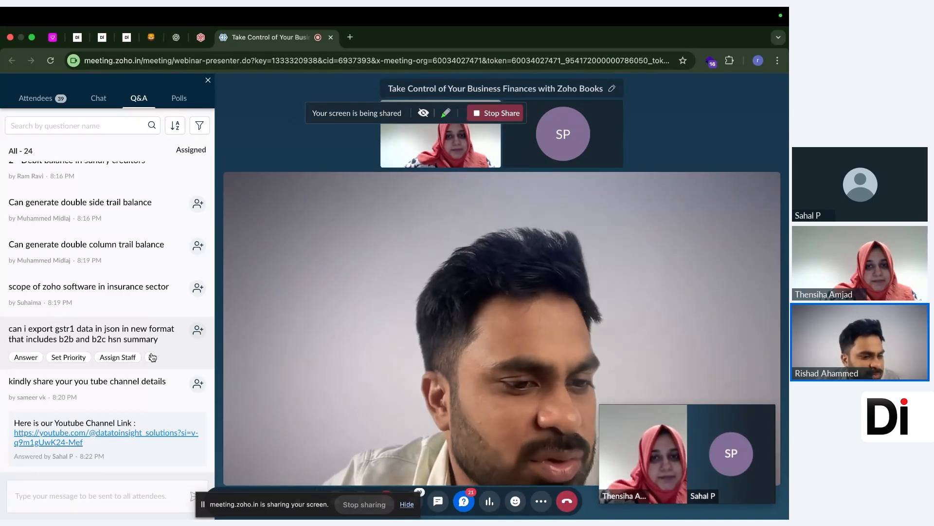
scroll(152, 357, "down", 3)
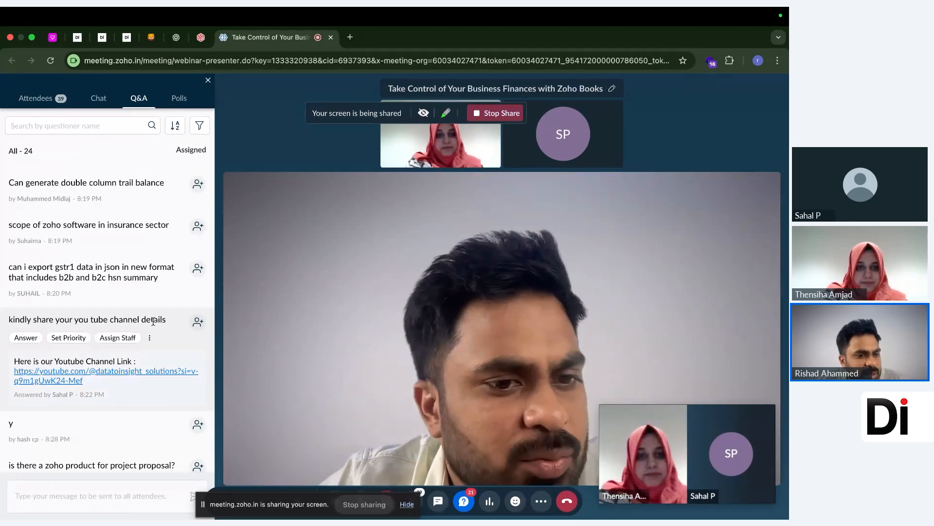
scroll(165, 357, "down", 3)
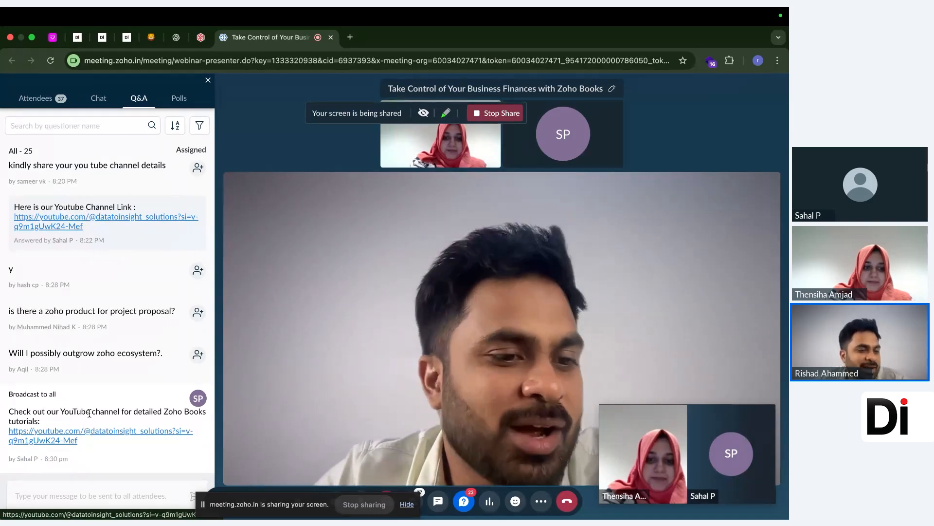
scroll(92, 385, "up", 3)
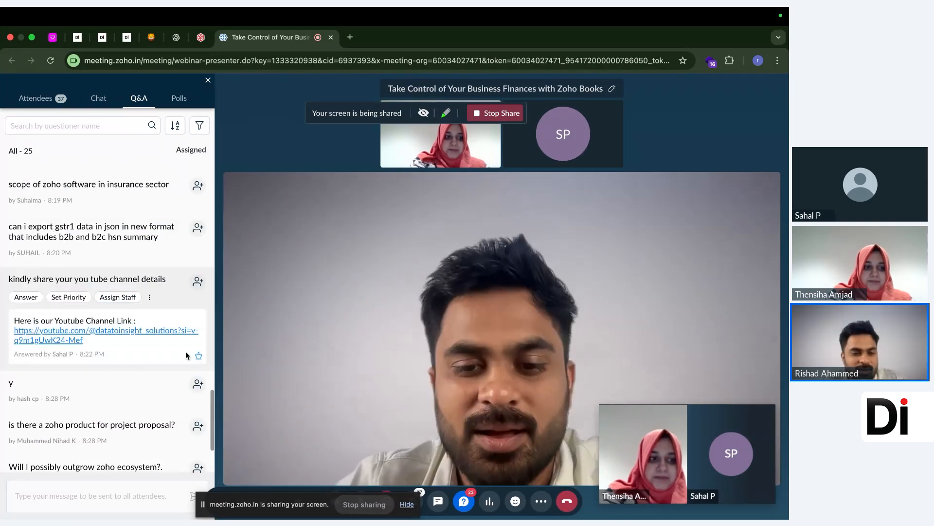
scroll(117, 349, "down", 4)
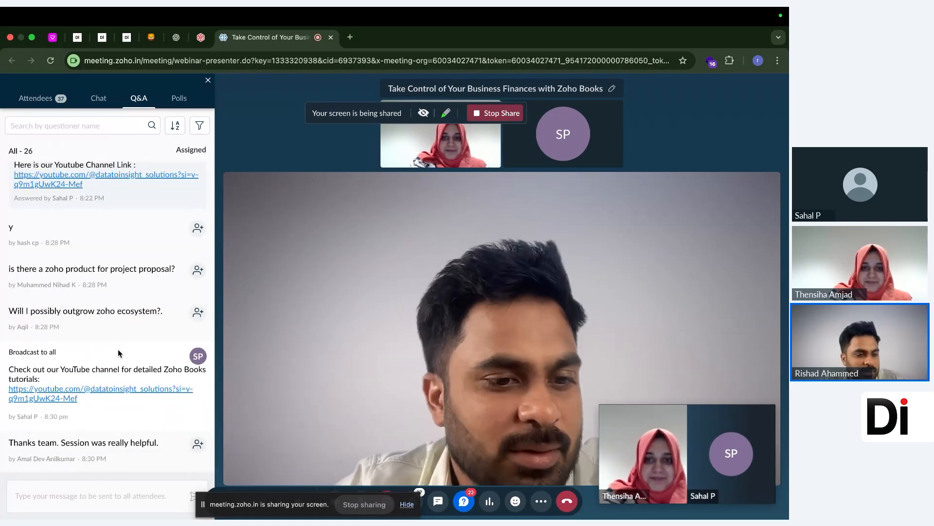
mouse_move(138, 314)
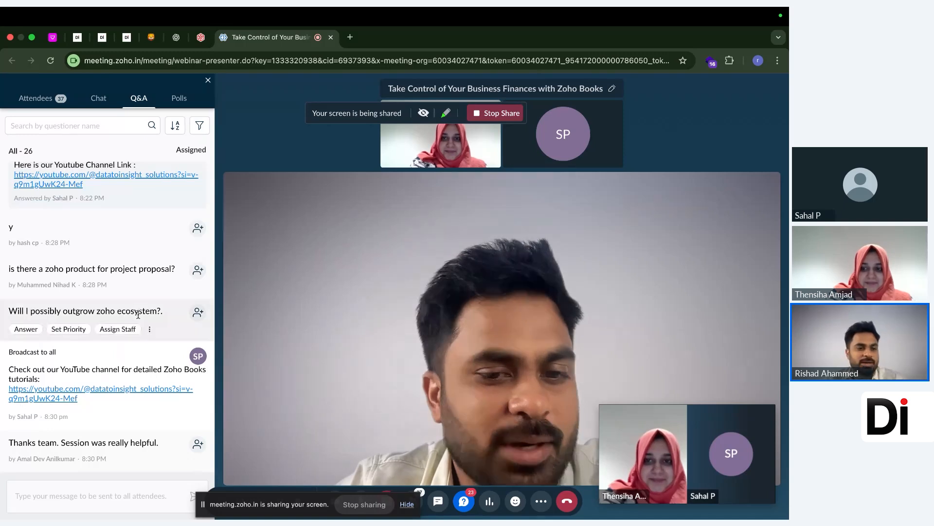
scroll(139, 314, "up", 2)
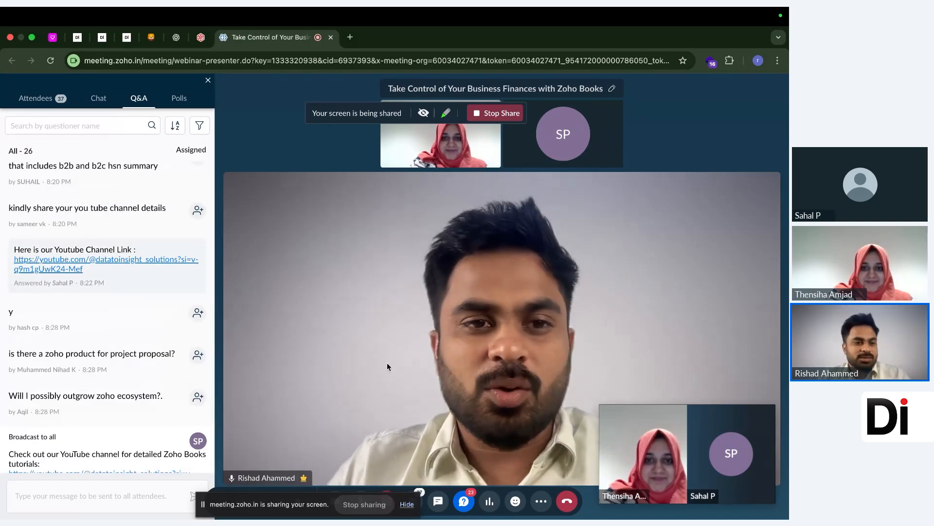